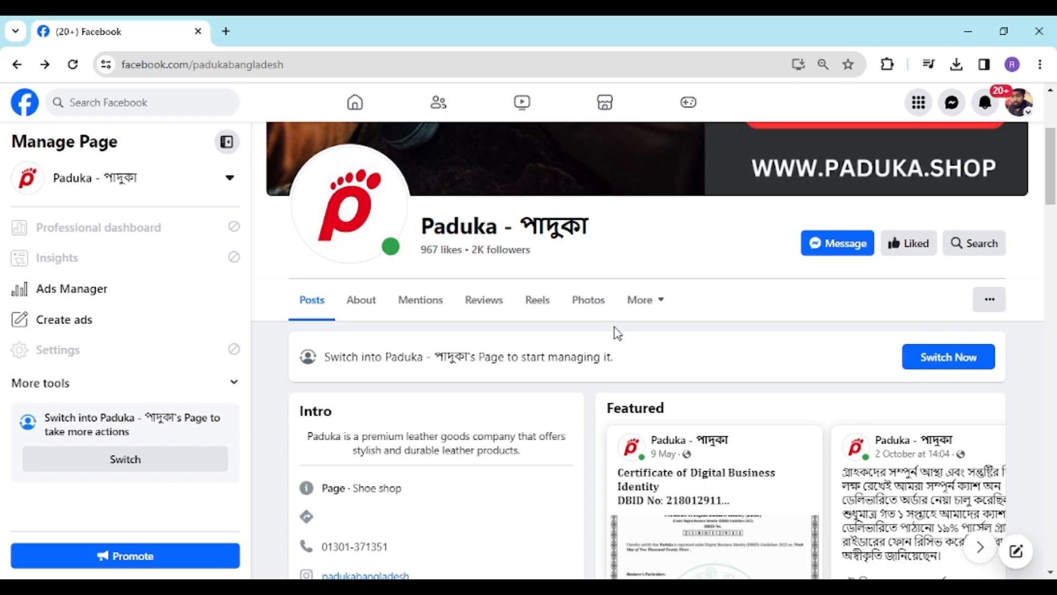
scroll(617, 332, down, 1)
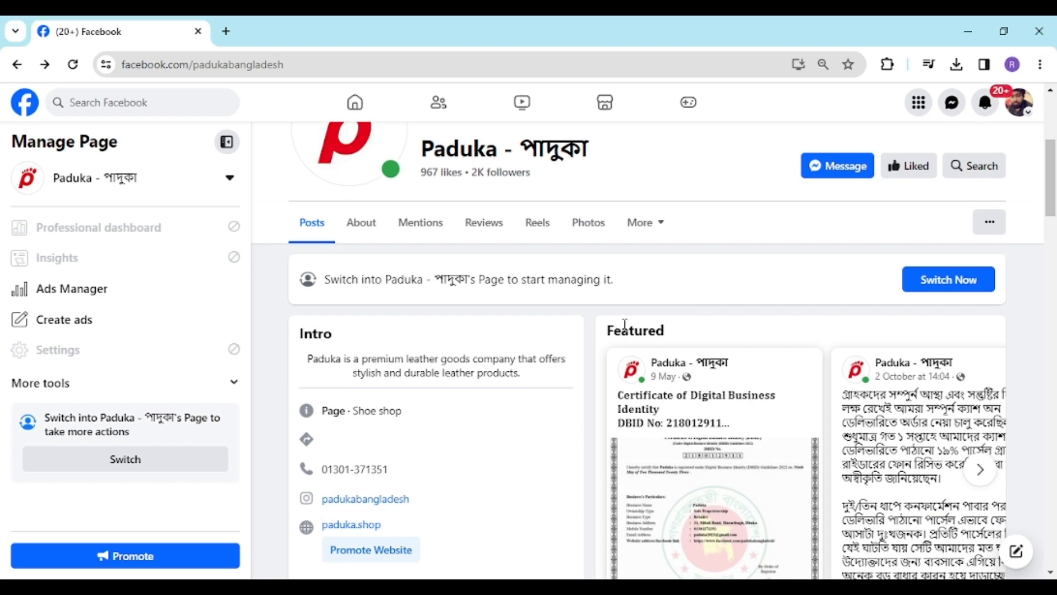
scroll(619, 326, up, 2)
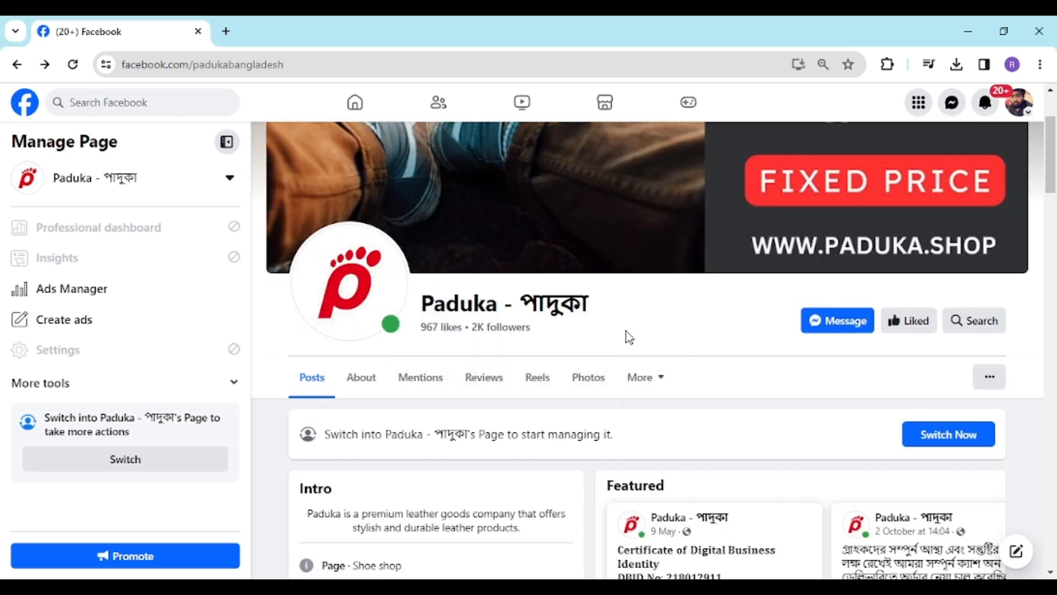
scroll(628, 335, up, 2)
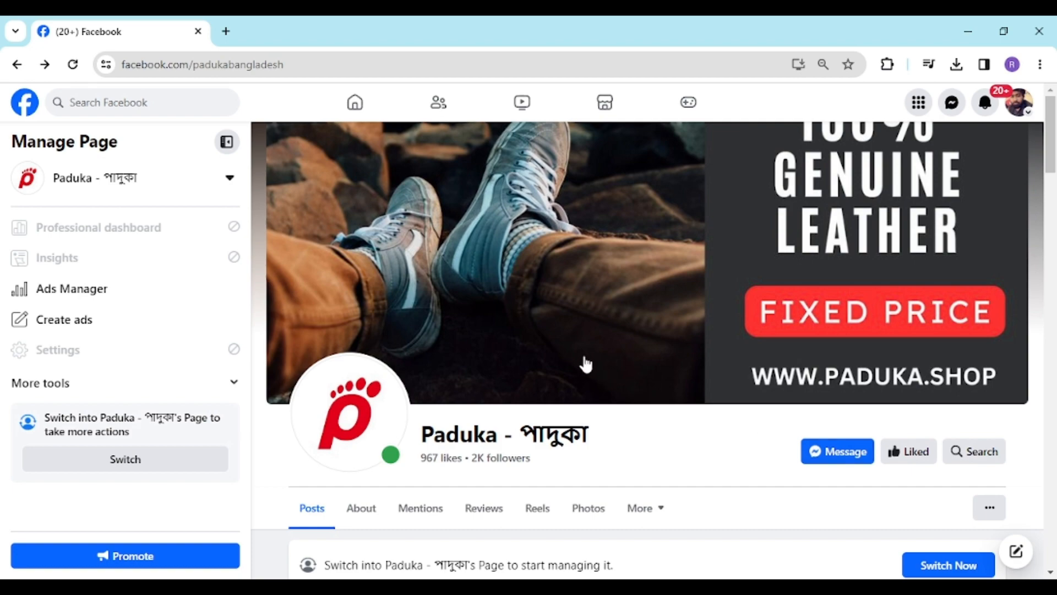
scroll(585, 363, down, 4)
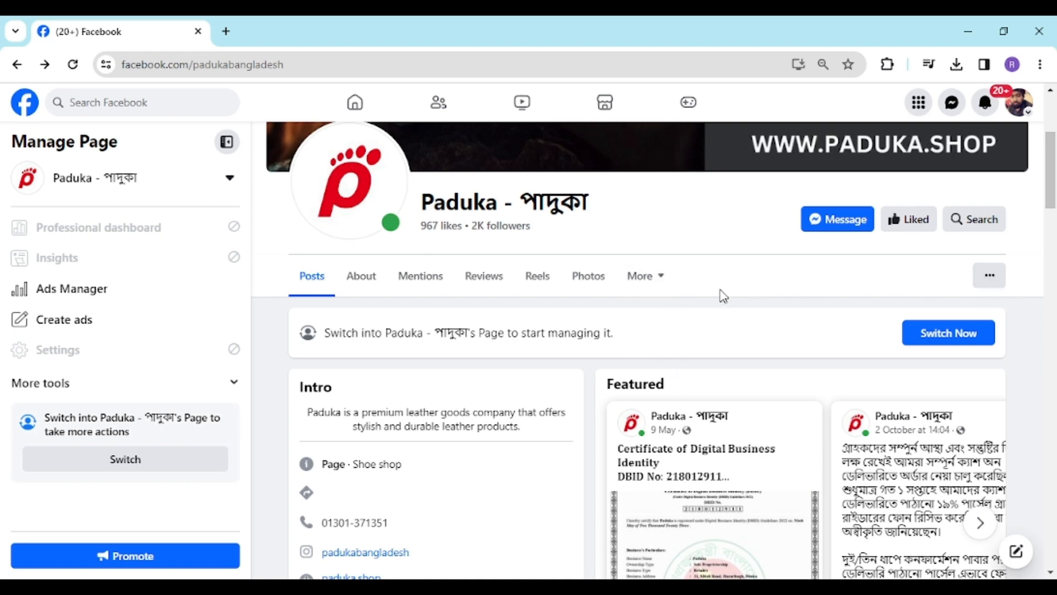
scroll(705, 296, down, 2)
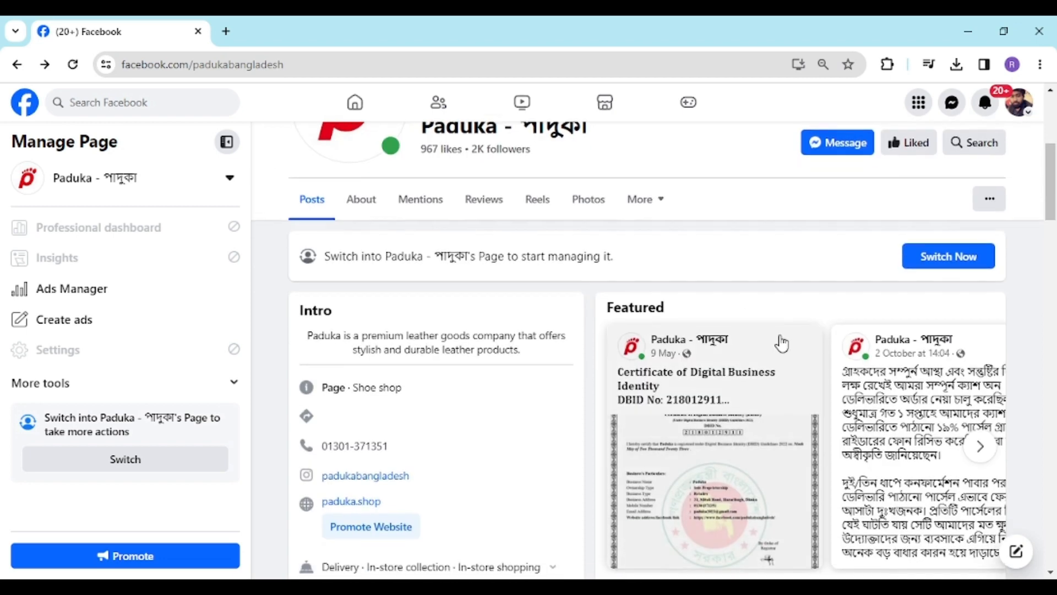
scroll(708, 285, up, 5)
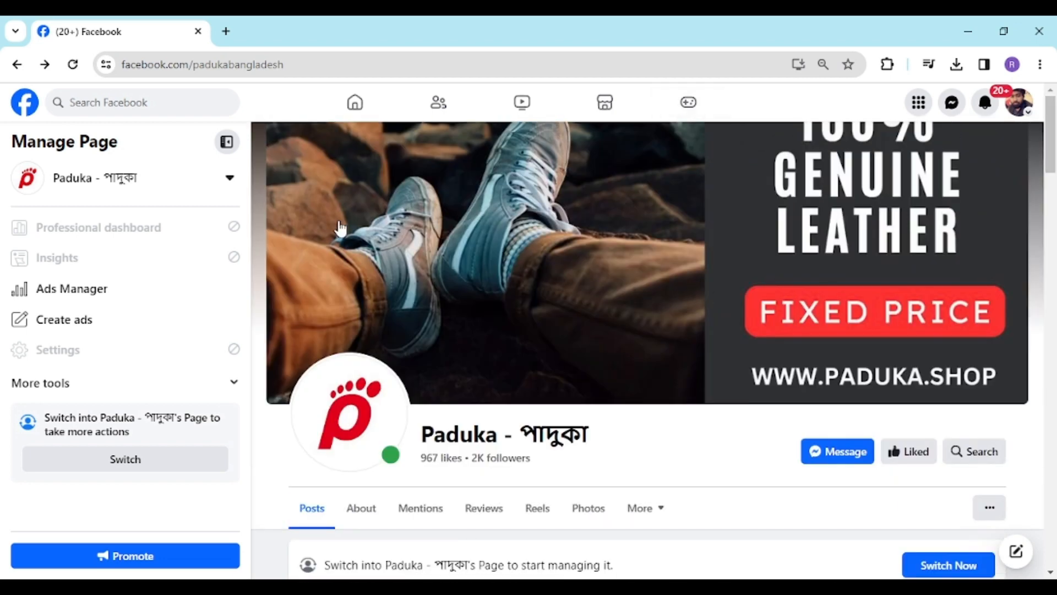
scroll(453, 236, down, 6)
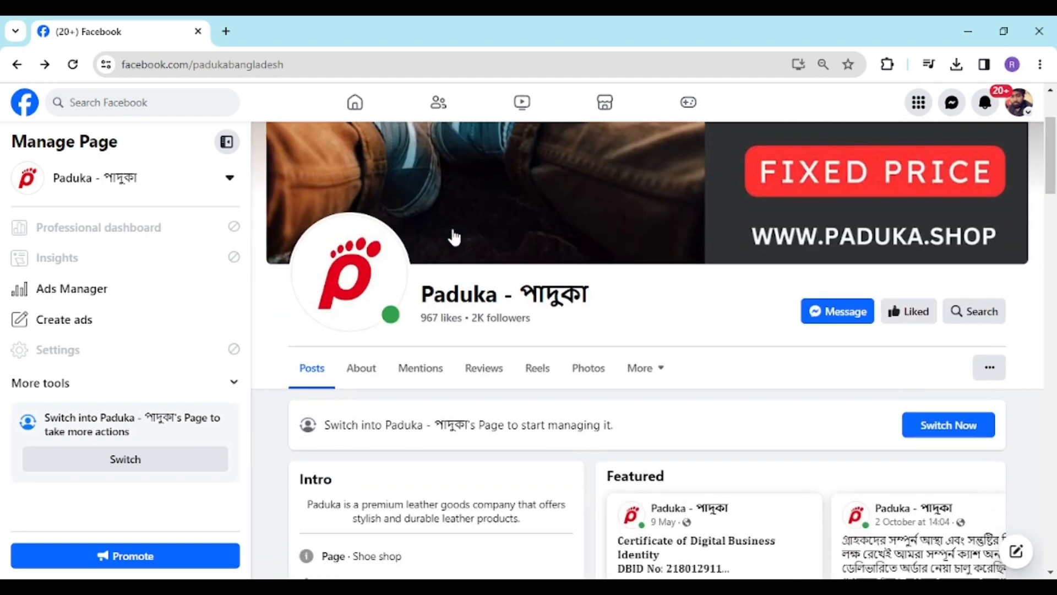
Look through the Paduka page's intro, photos and recent posts for a post to promote
scroll(469, 247, down, 4)
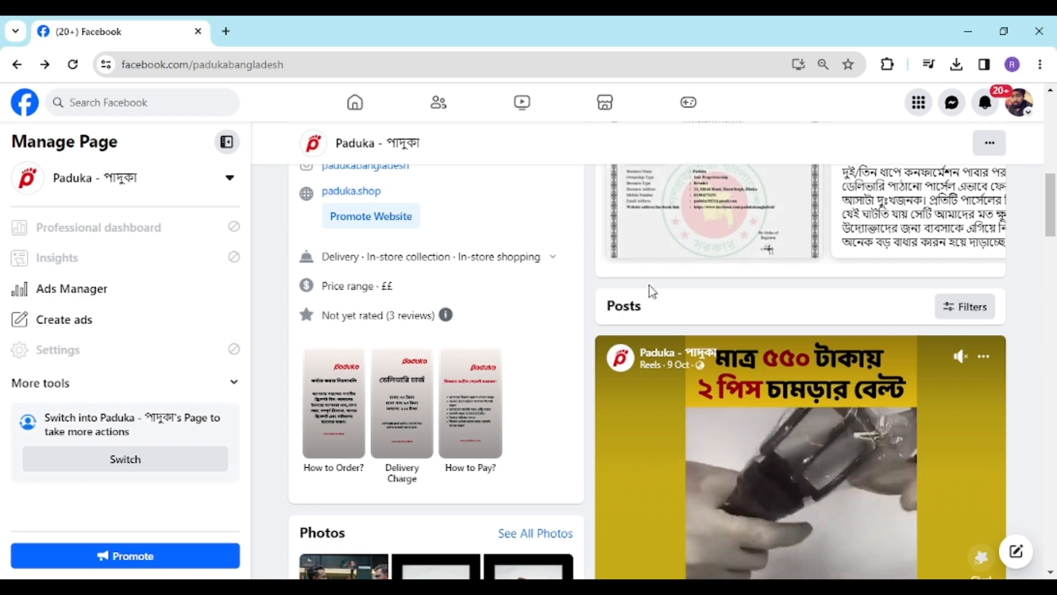
scroll(606, 281, down, 1)
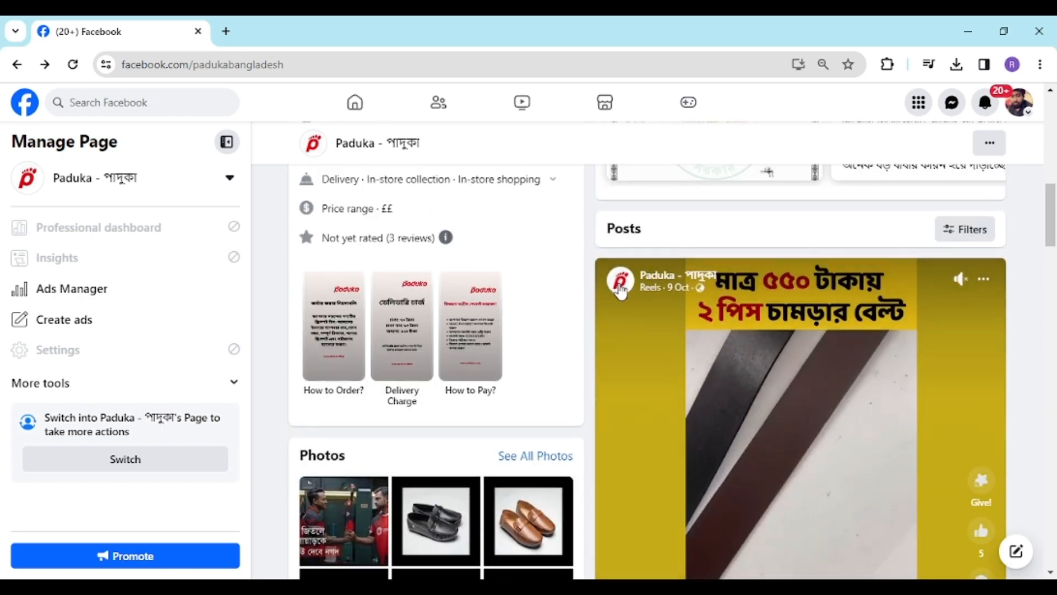
scroll(621, 292, down, 3)
scroll(621, 292, down, 3)
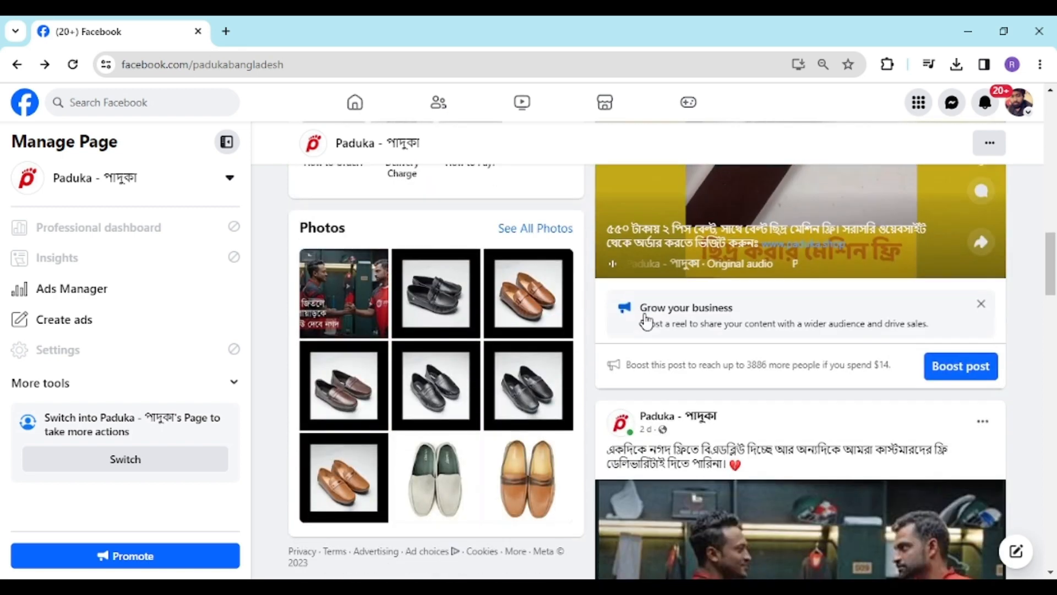
scroll(684, 384, down, 3)
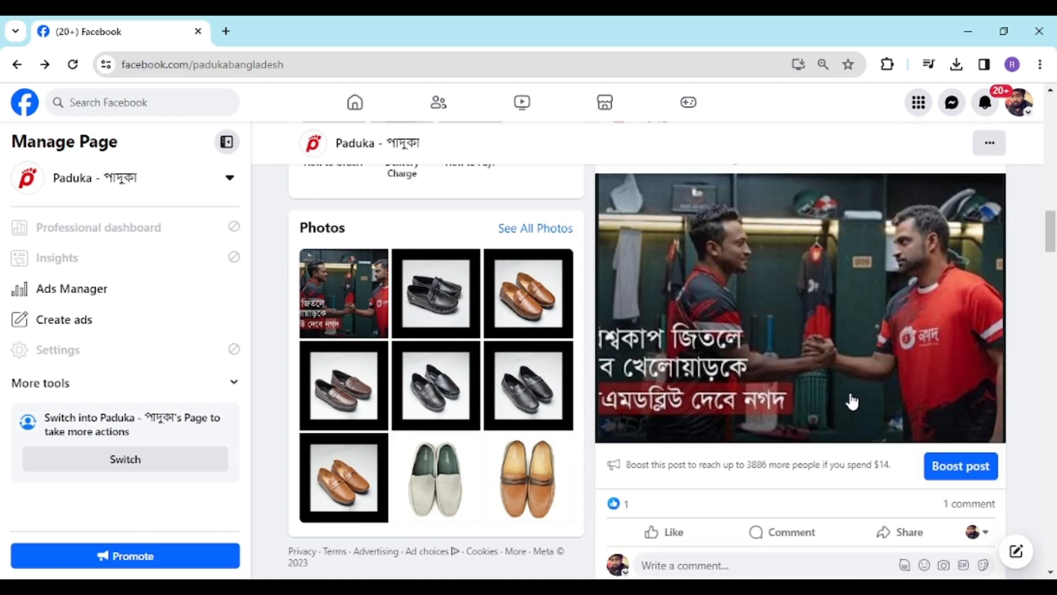
scroll(852, 401, down, 3)
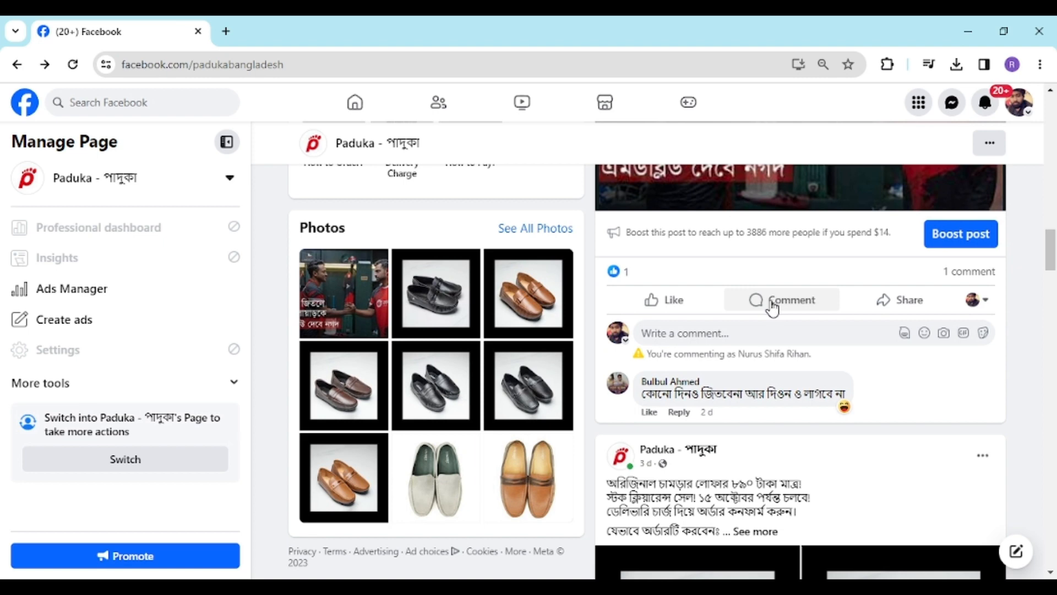
scroll(954, 275, down, 2)
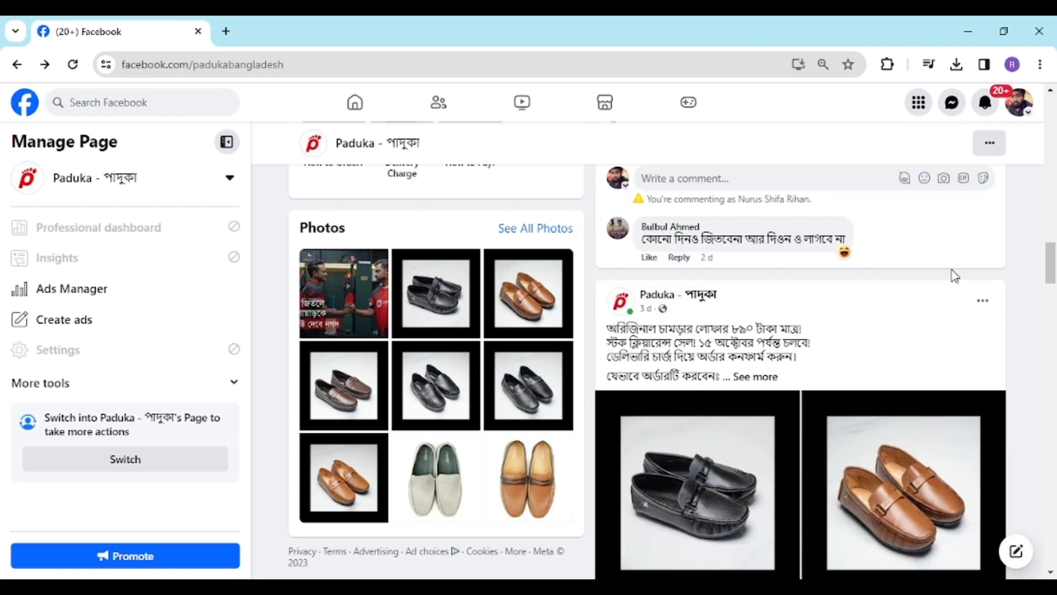
scroll(954, 276, down, 4)
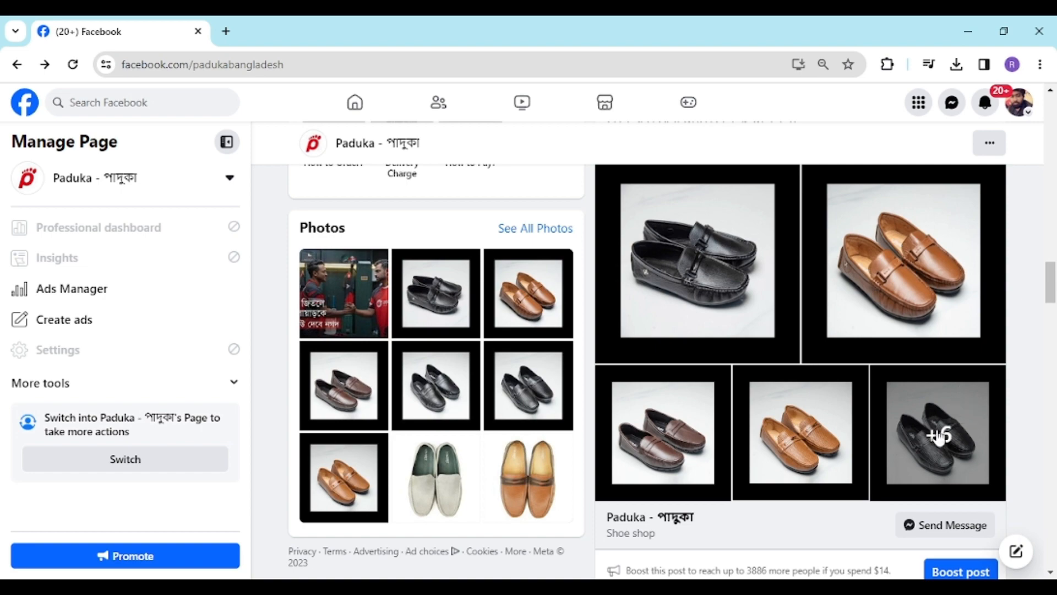
scroll(824, 378, down, 2)
scroll(739, 300, up, 2)
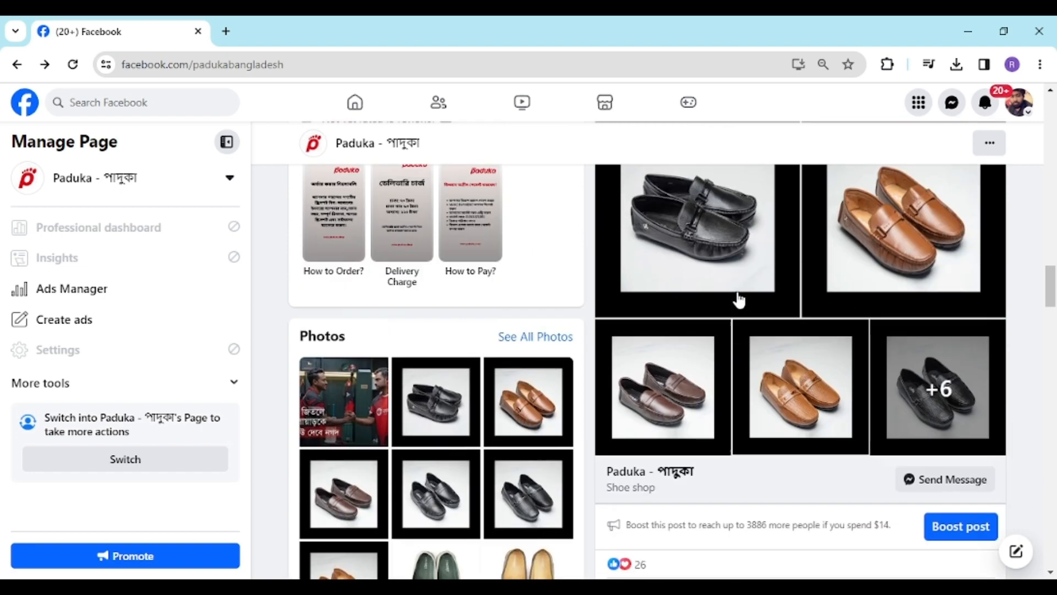
scroll(739, 300, up, 13)
scroll(732, 300, down, 6)
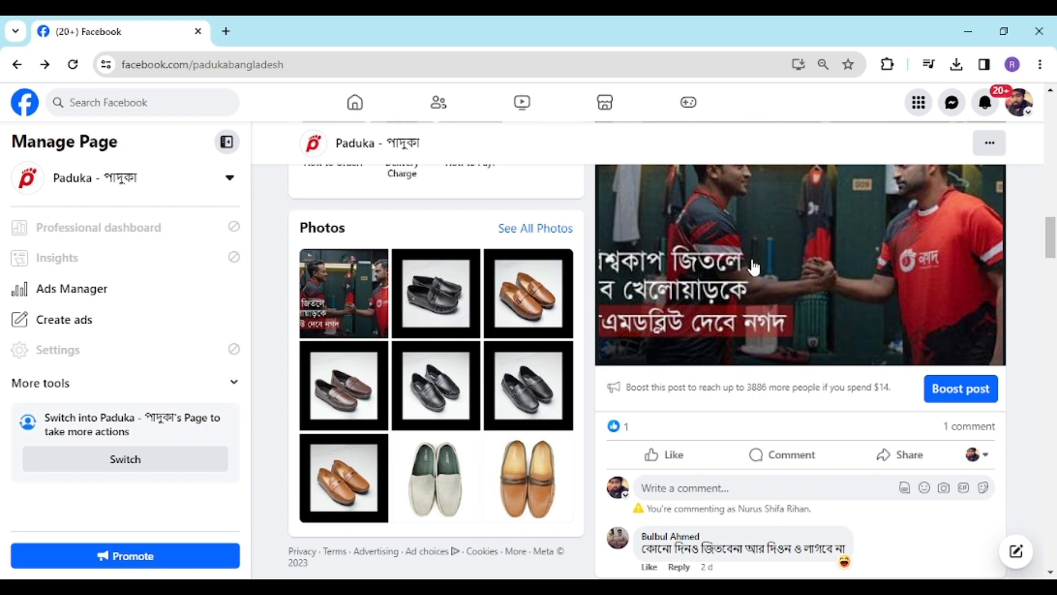
scroll(728, 272, down, 3)
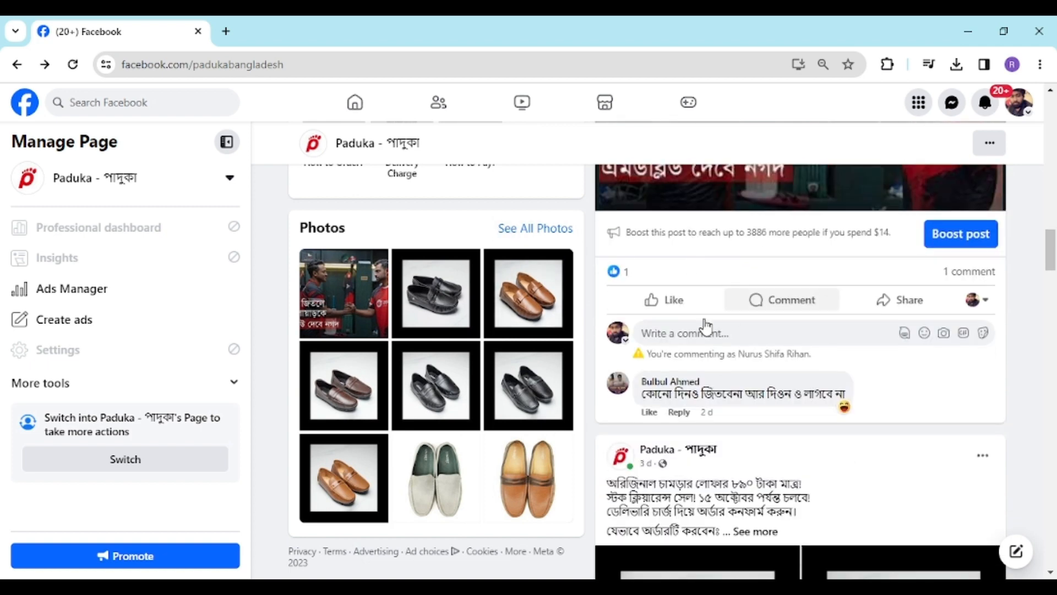
scroll(609, 278, down, 7)
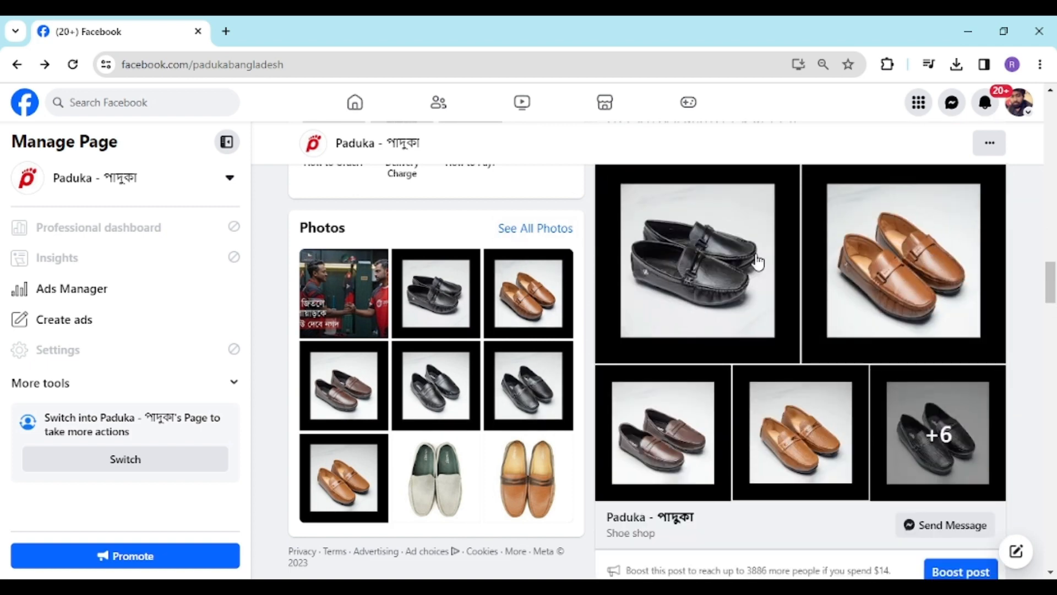
Start boosting the page's post with the photo of two players shaking hands in a locker room
scroll(809, 330, up, 6)
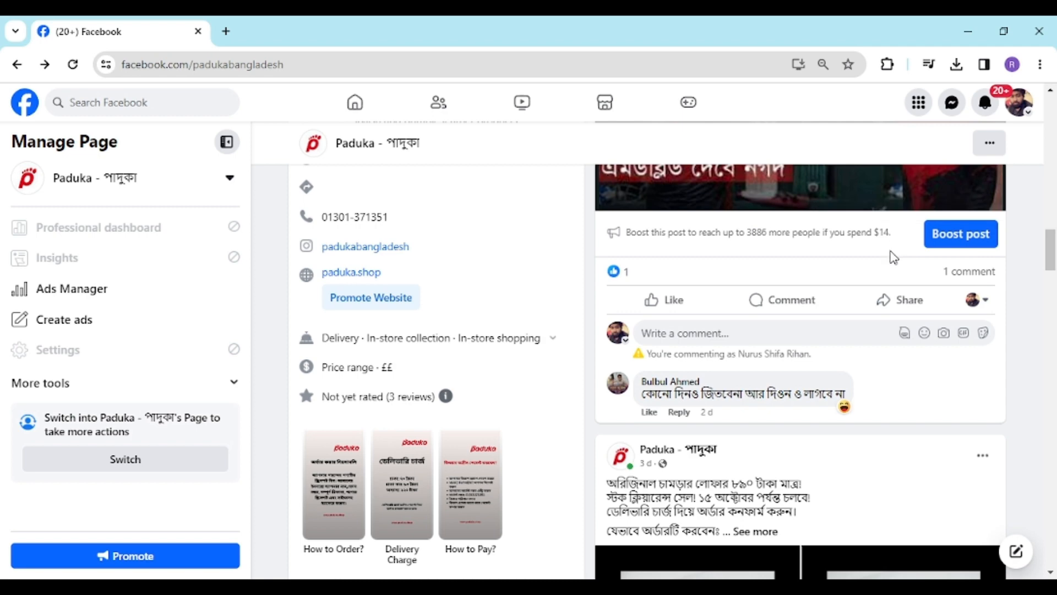
scroll(894, 255, down, 1)
scroll(909, 254, up, 2)
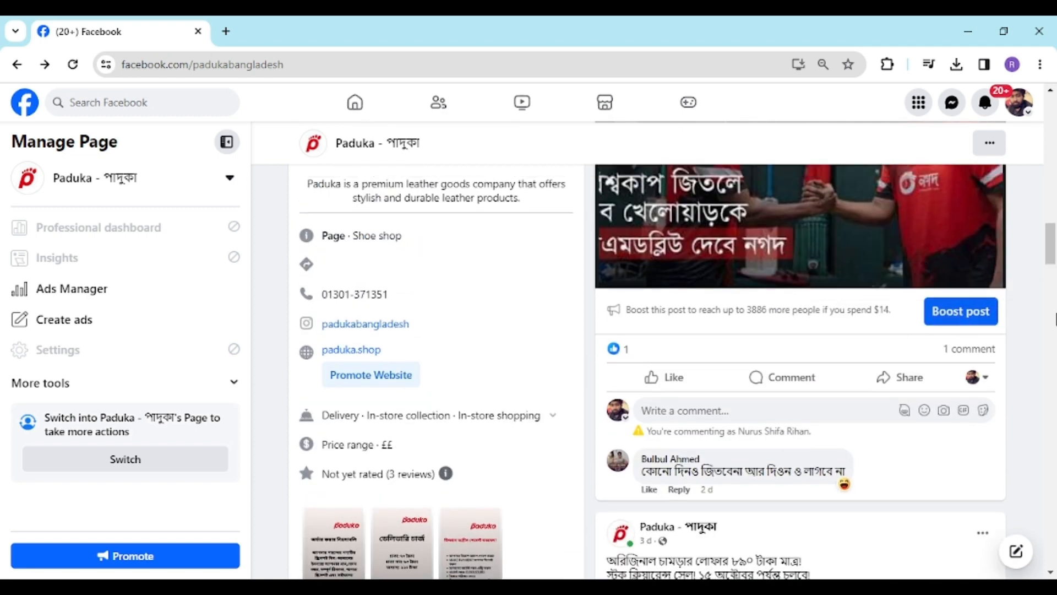
click(970, 313)
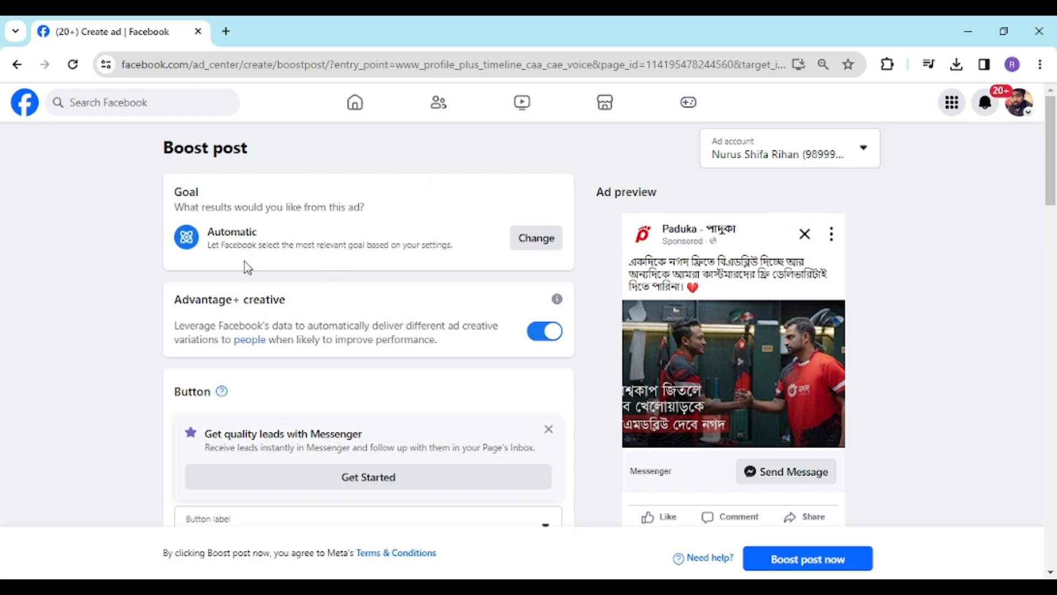
Go through the alternative ad goals from Get more messages to Get more calls, and save the goal as Automatic
scroll(246, 183, down, 2)
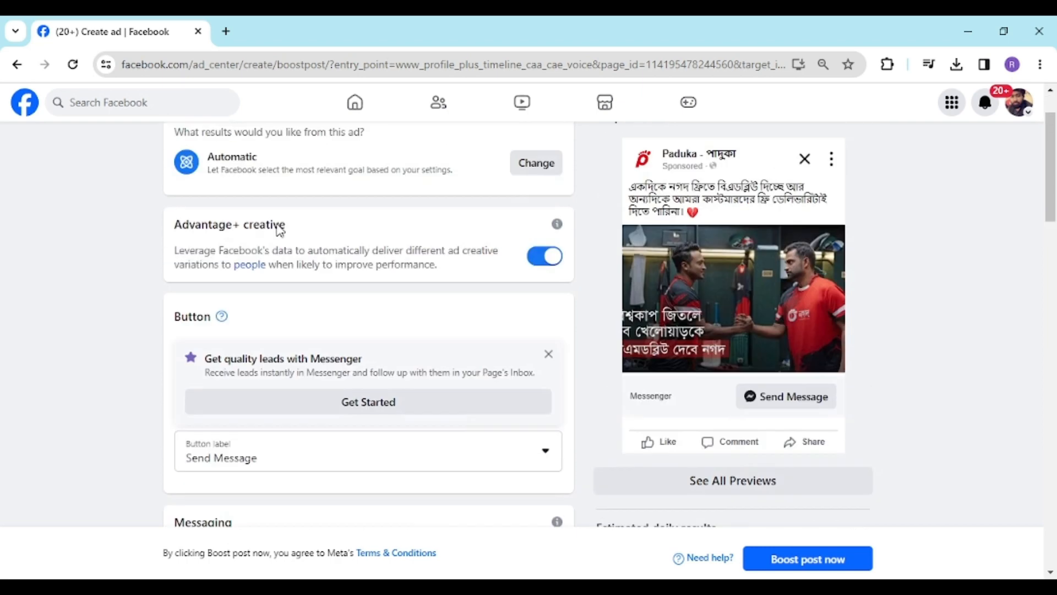
scroll(360, 238, up, 2)
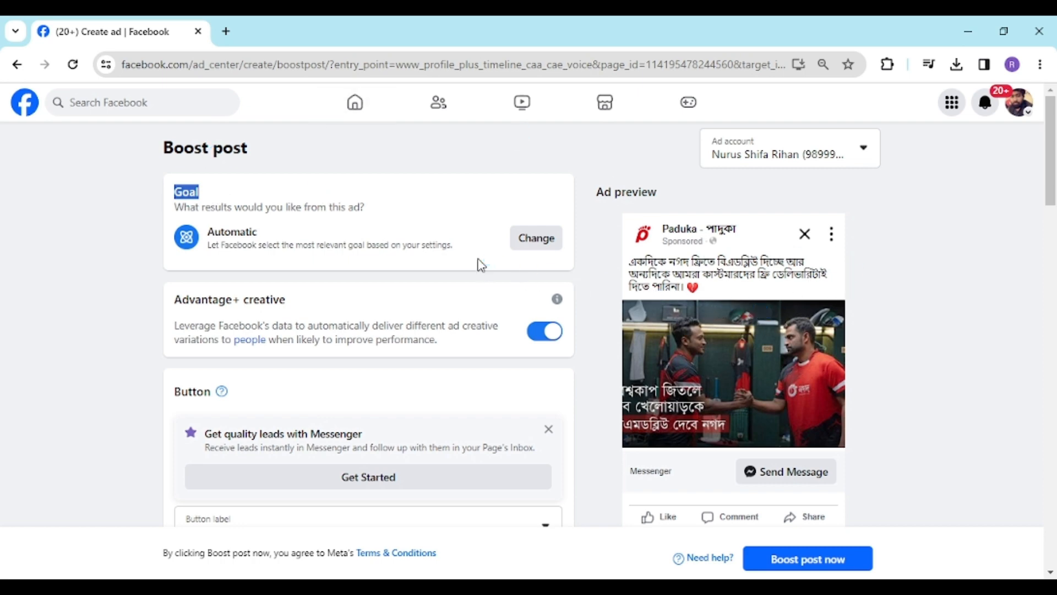
click(529, 243)
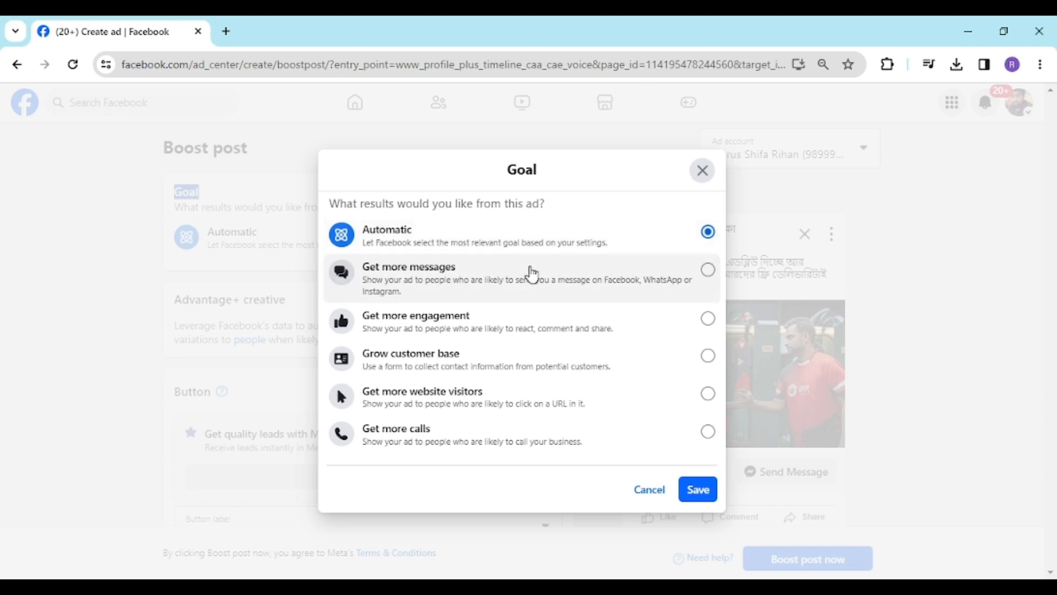
click(518, 295)
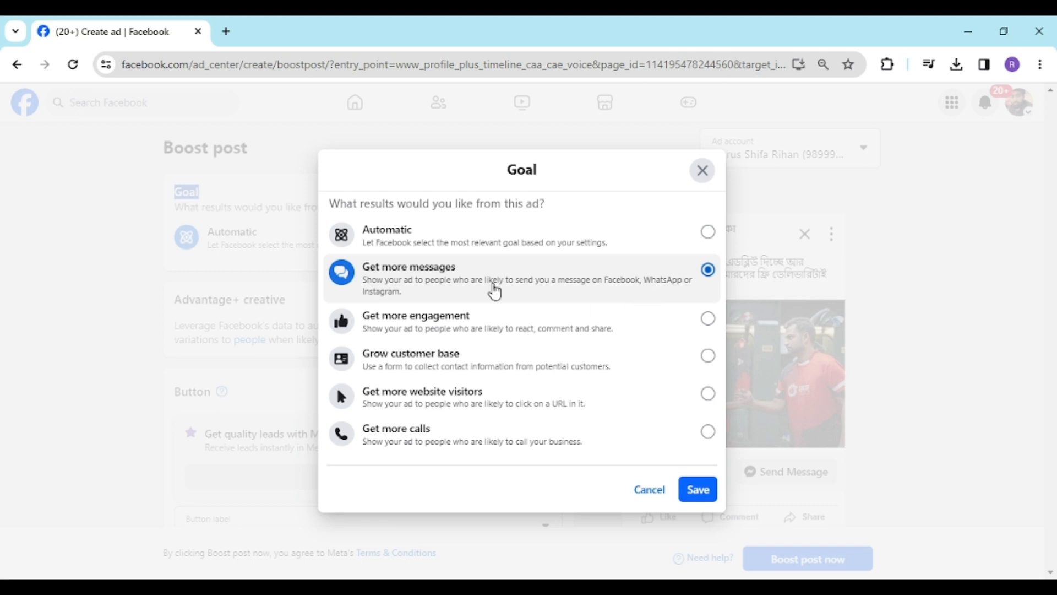
click(508, 332)
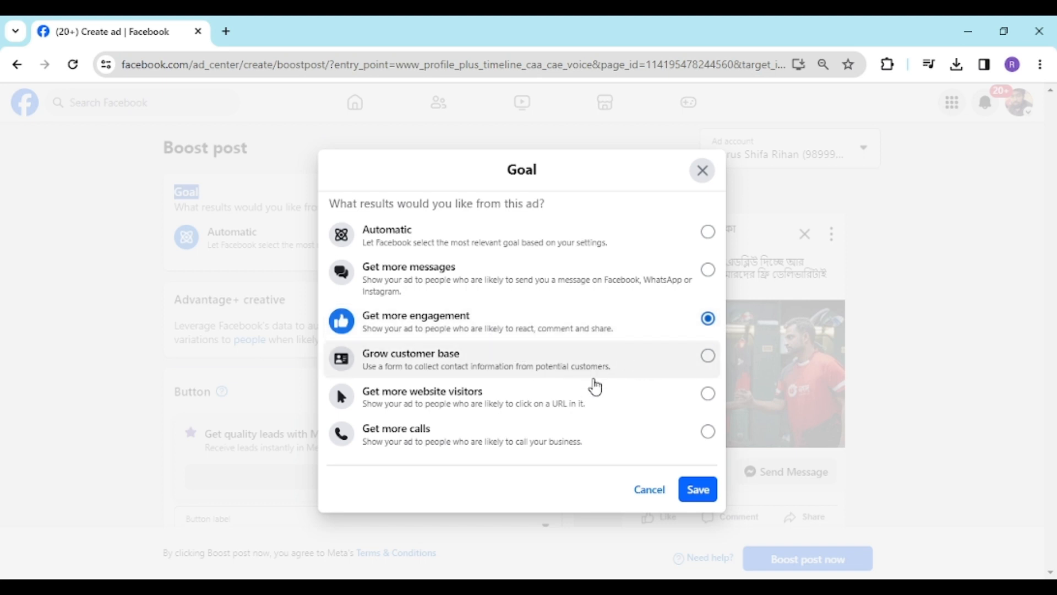
click(539, 374)
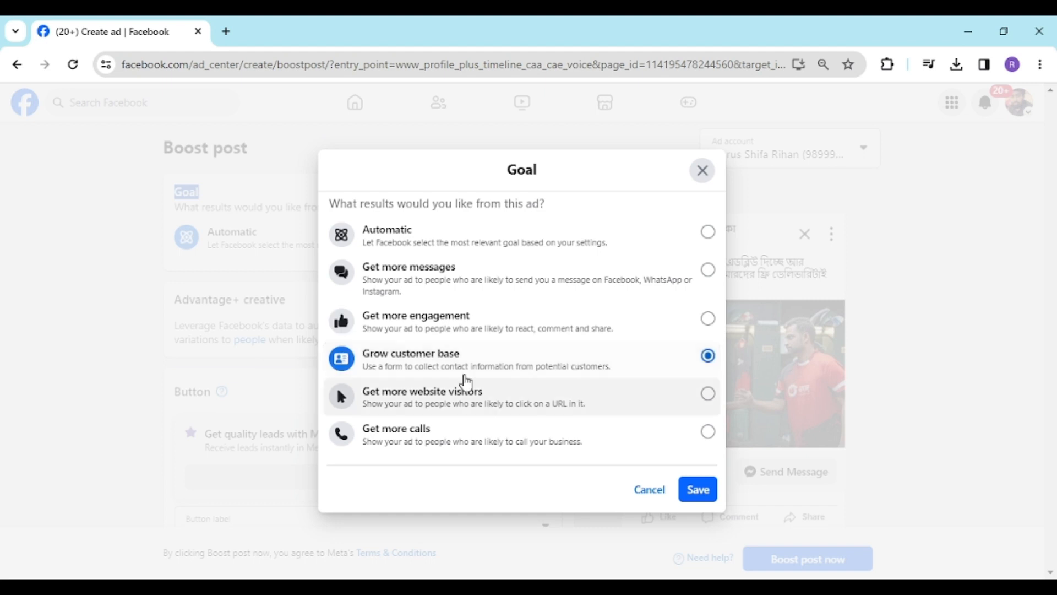
click(580, 417)
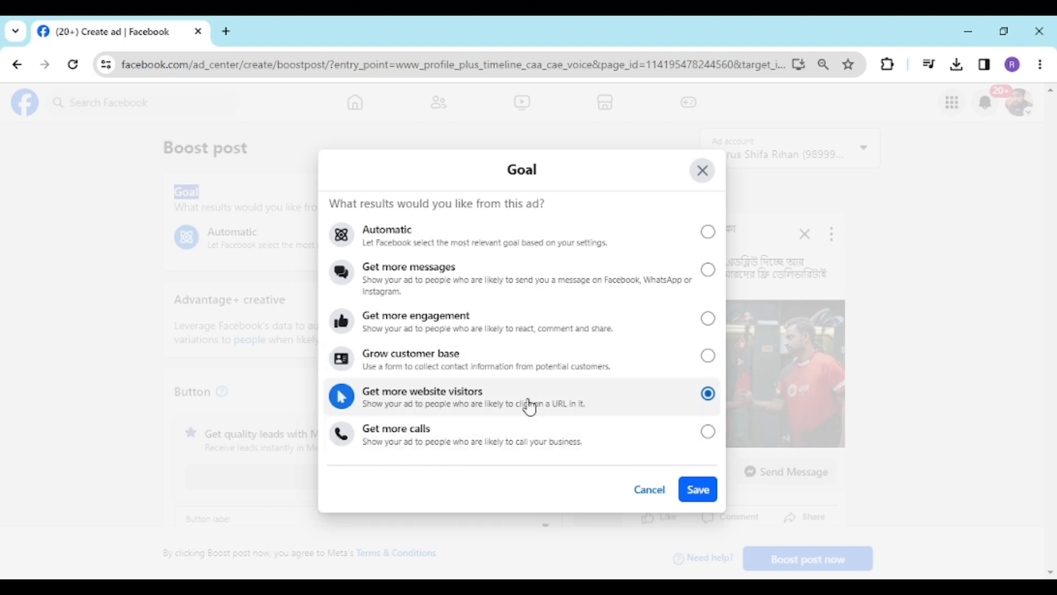
click(477, 435)
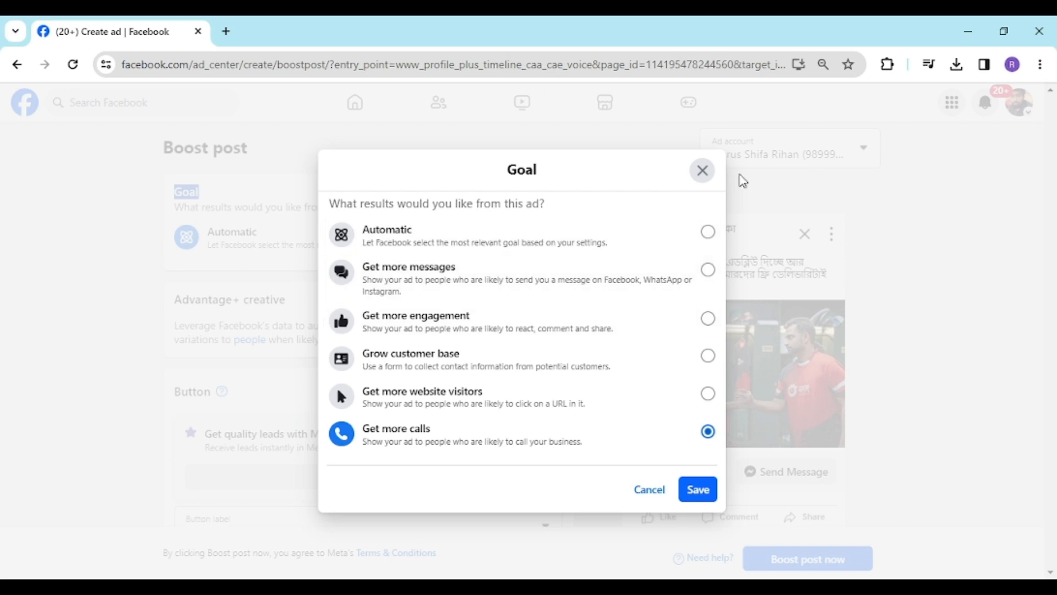
click(630, 243)
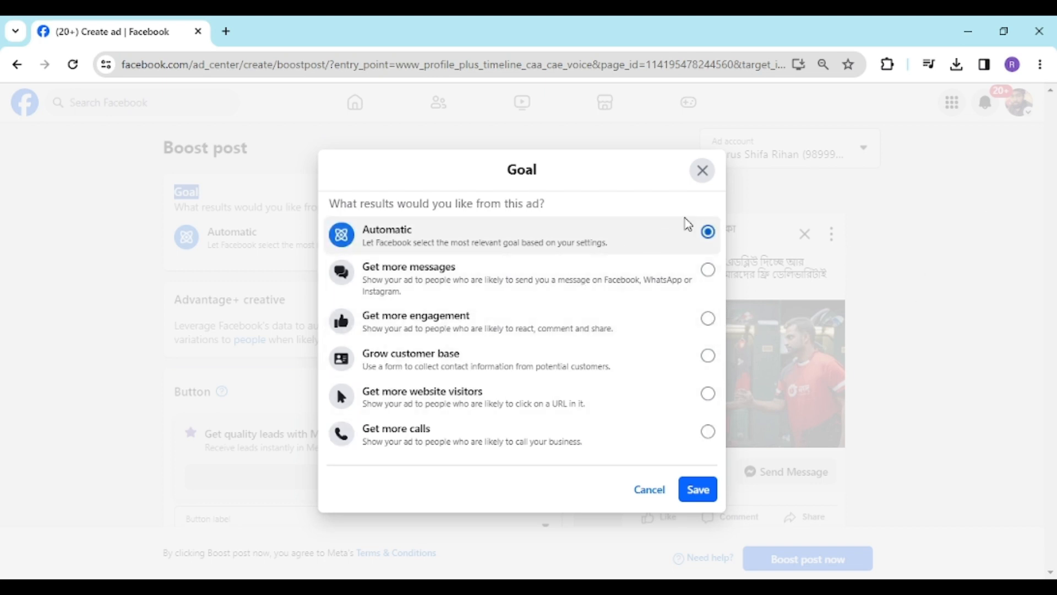
click(698, 490)
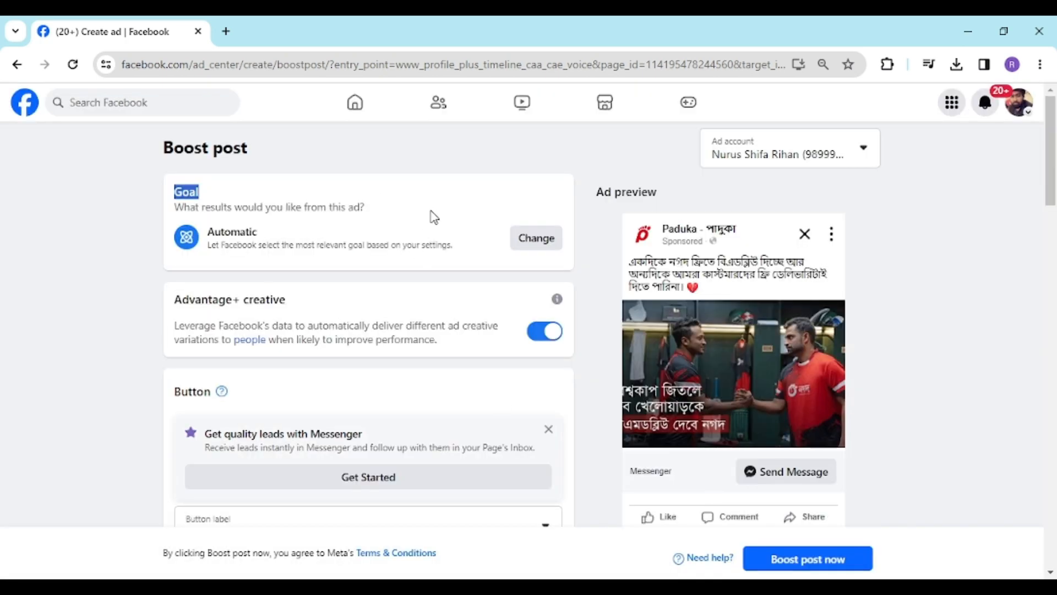
Switch Advantage+ creative off and back on for the boosted post
scroll(352, 264, down, 2)
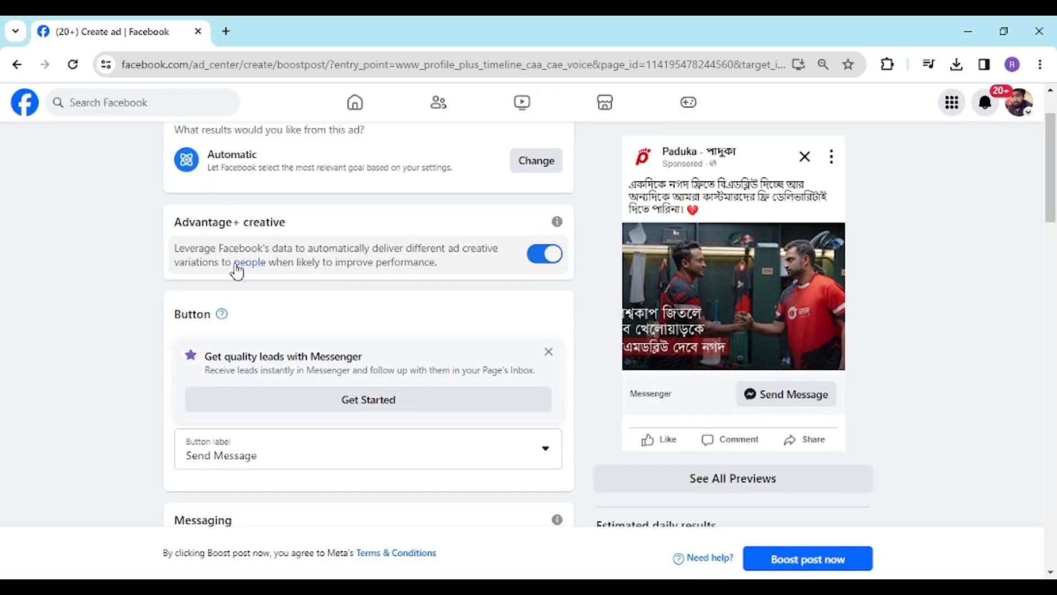
drag(175, 223, 242, 221)
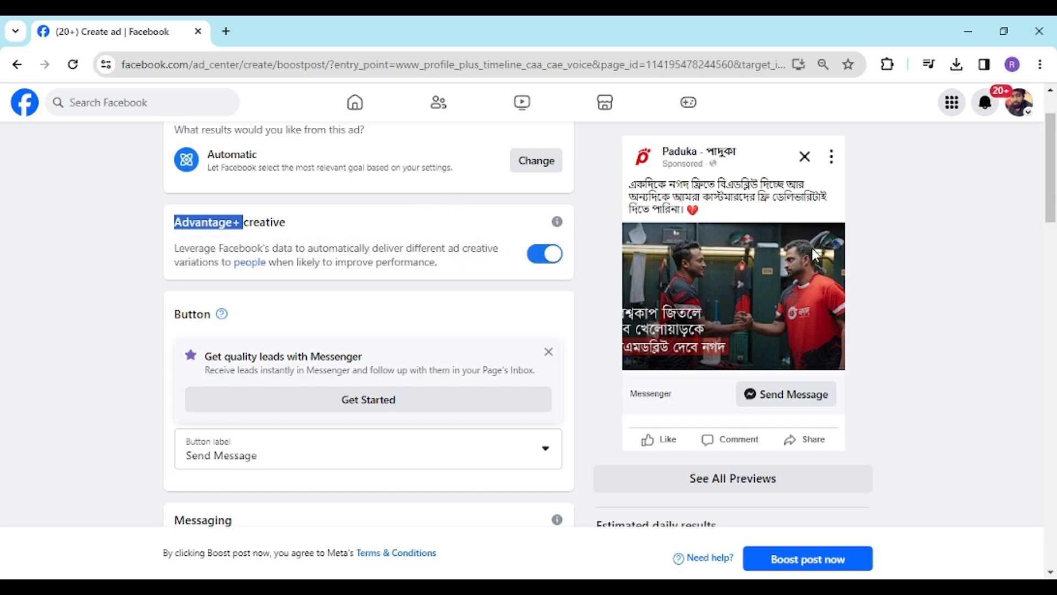
click(539, 264)
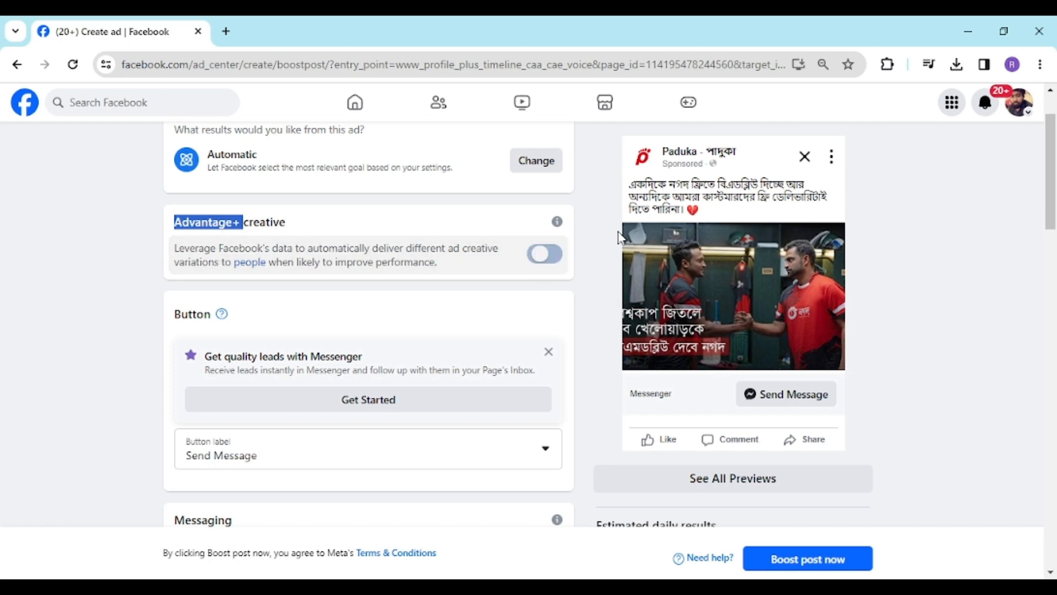
click(537, 262)
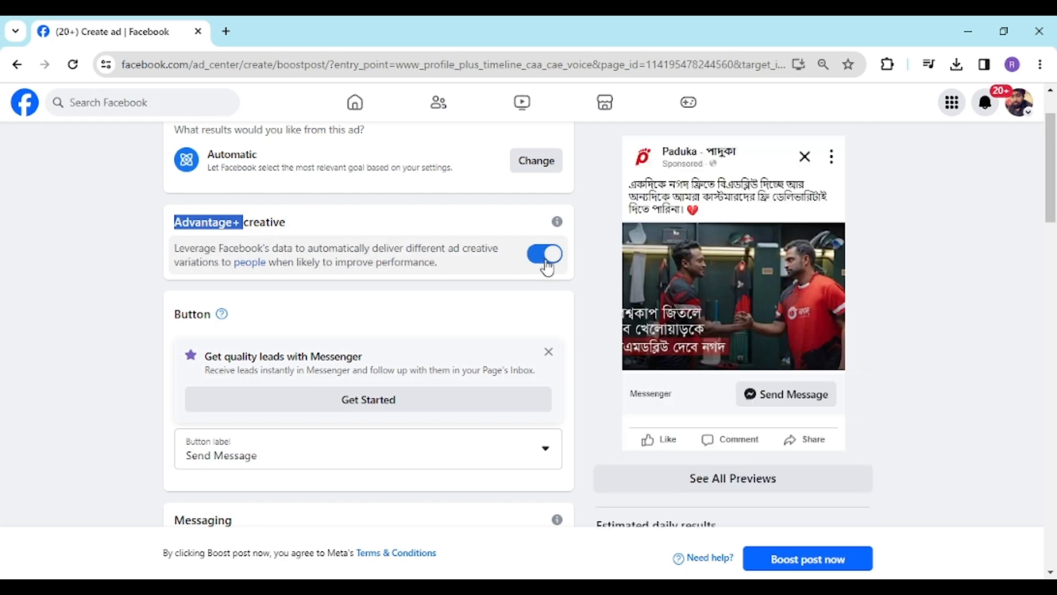
Look through the button label choices for the boosted post and close the list
scroll(477, 286, down, 2)
scroll(428, 257, down, 3)
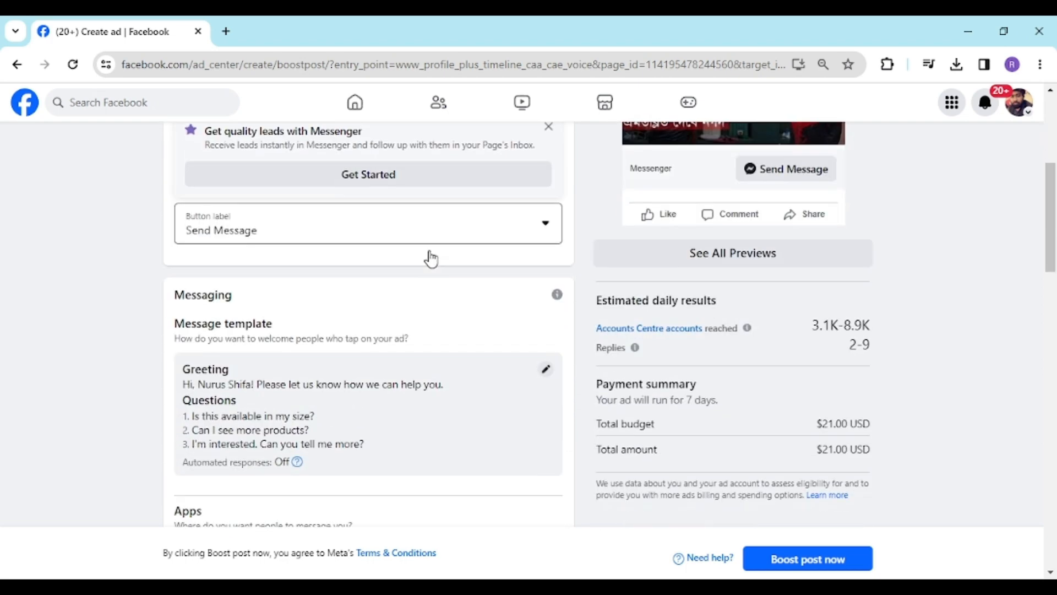
scroll(427, 257, up, 6)
scroll(435, 248, down, 4)
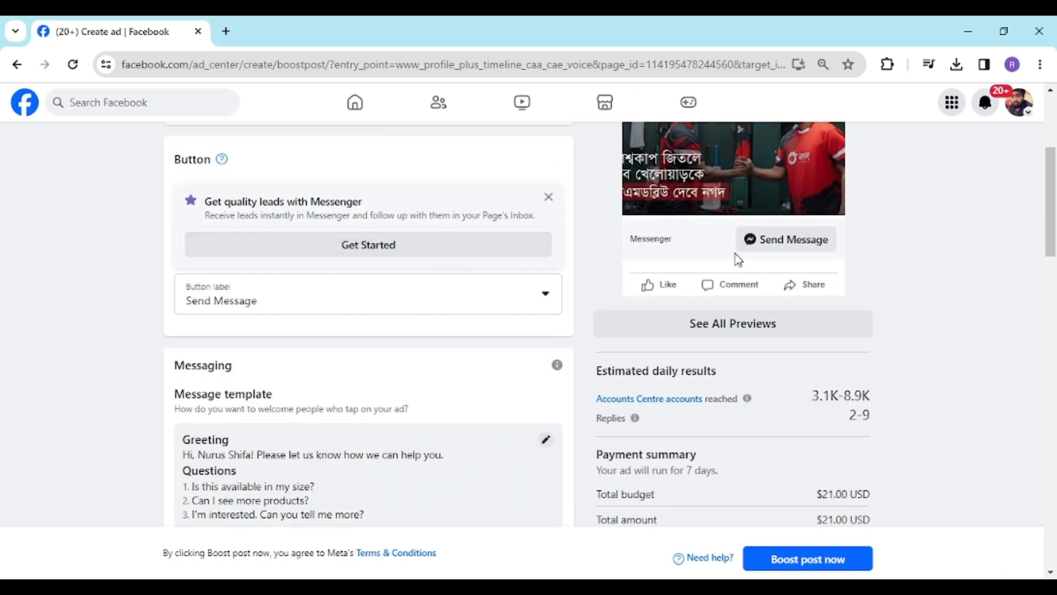
scroll(386, 247, up, 4)
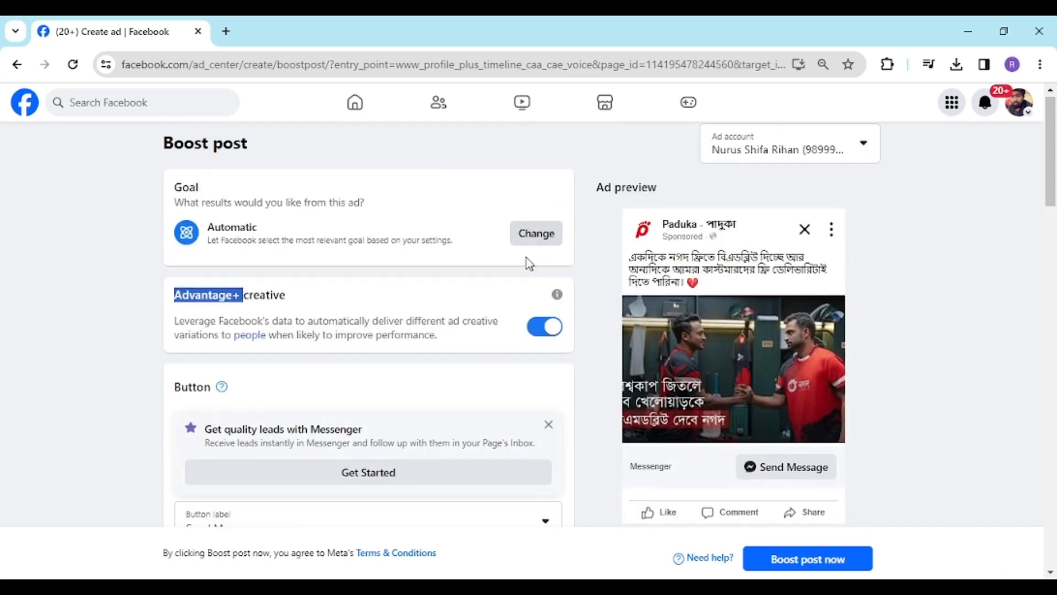
scroll(529, 264, down, 3)
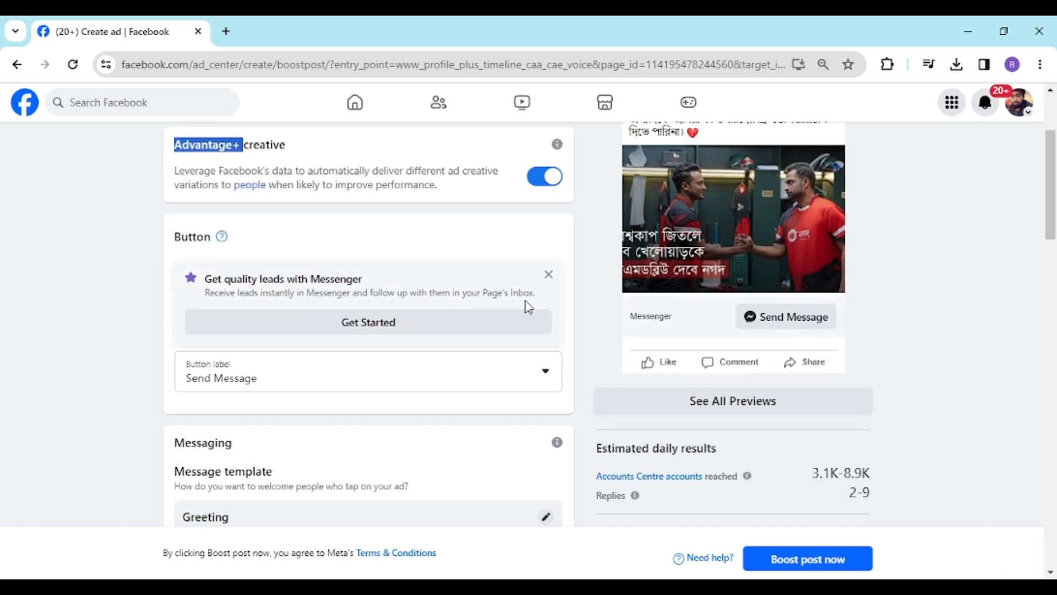
scroll(528, 306, down, 3)
click(397, 227)
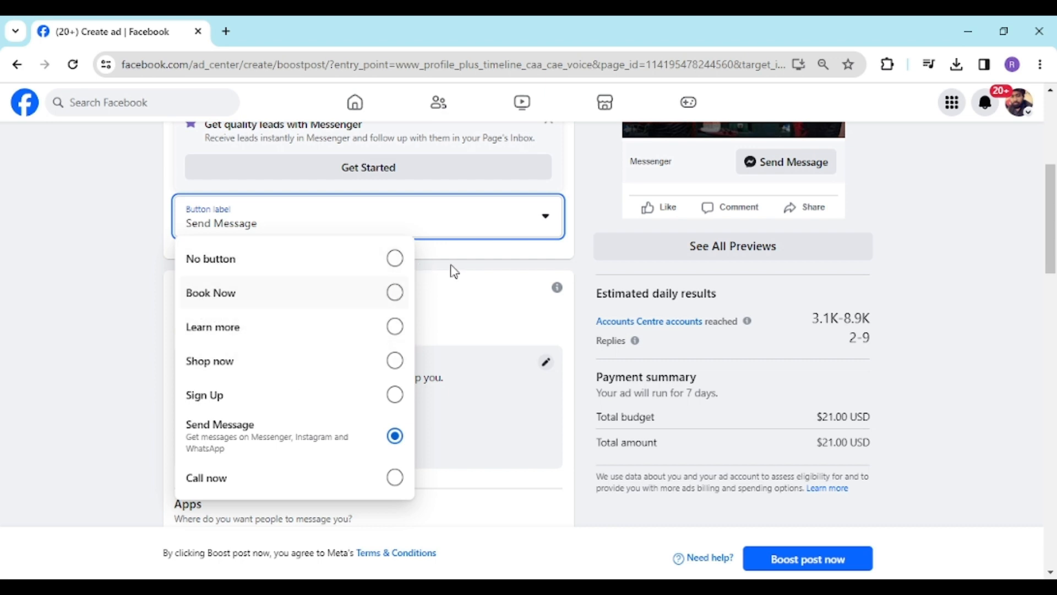
click(476, 260)
Review the message template's greeting and questions, and open the welcome message for editing
scroll(448, 275, down, 3)
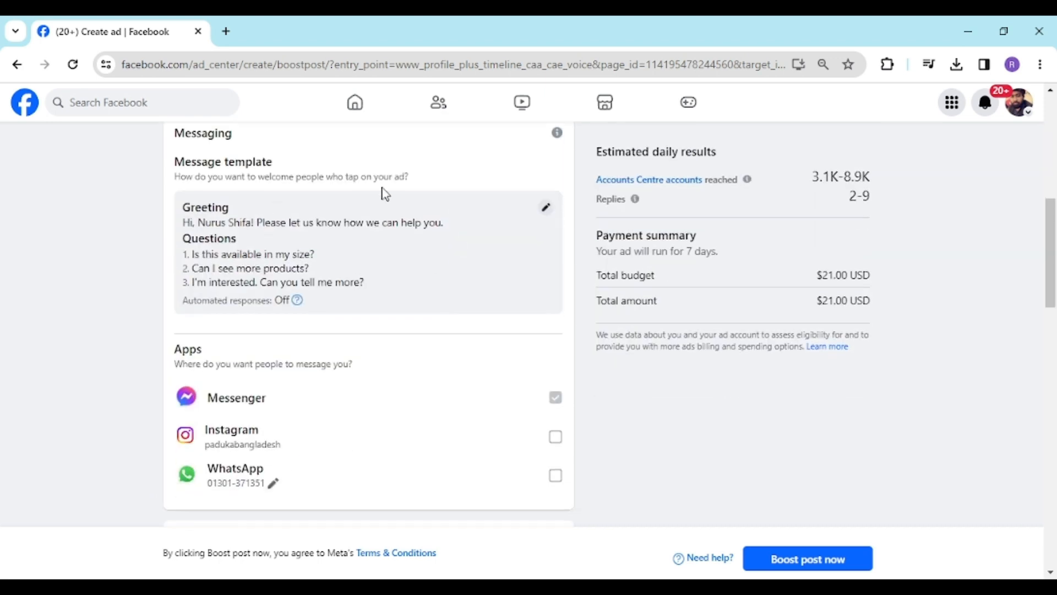
scroll(354, 239, up, 3)
scroll(314, 271, down, 3)
scroll(346, 236, up, 1)
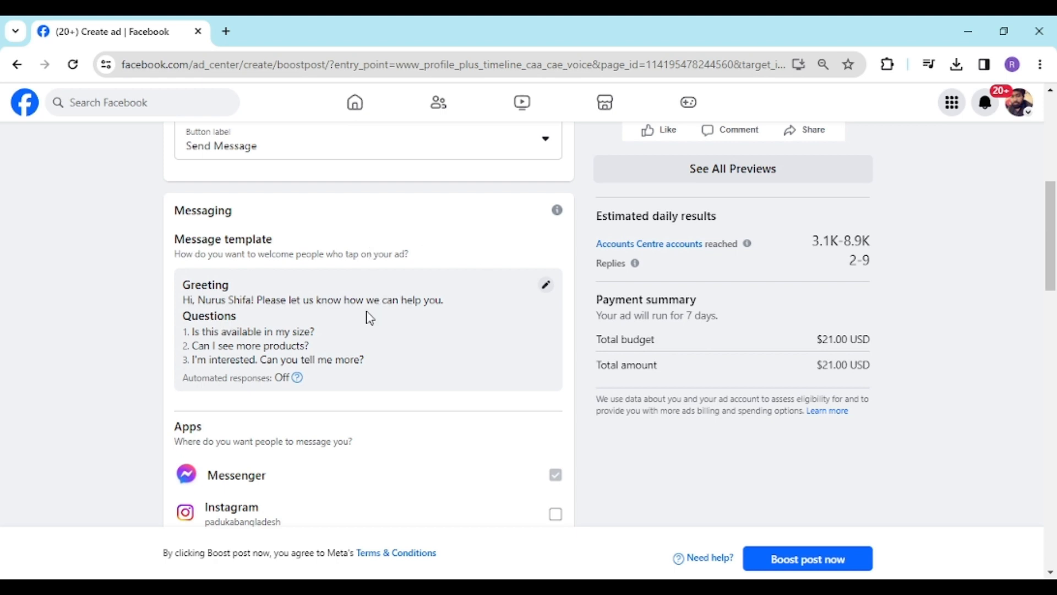
scroll(259, 328, down, 1)
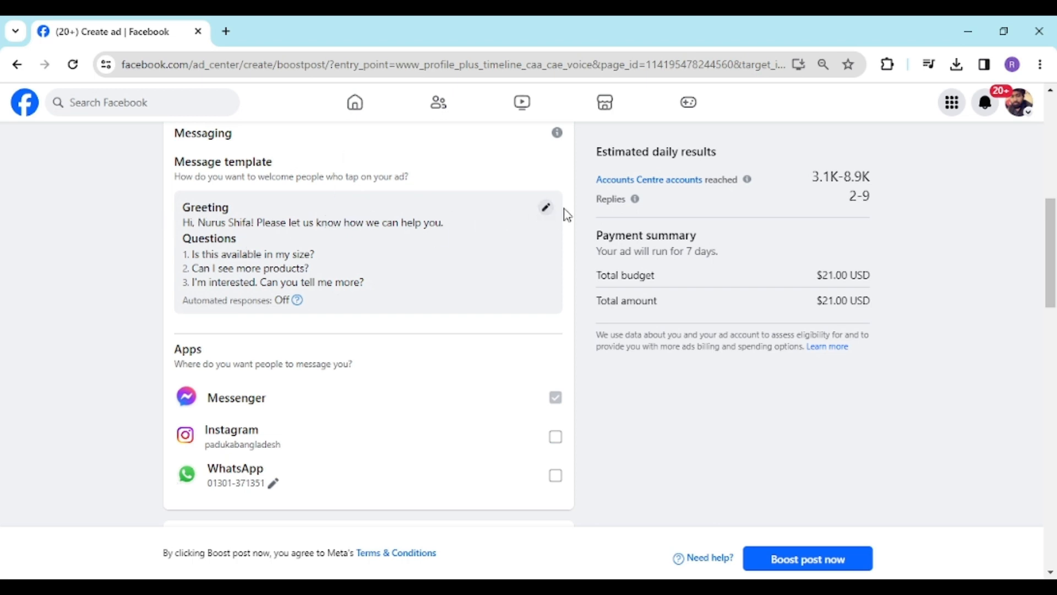
click(550, 218)
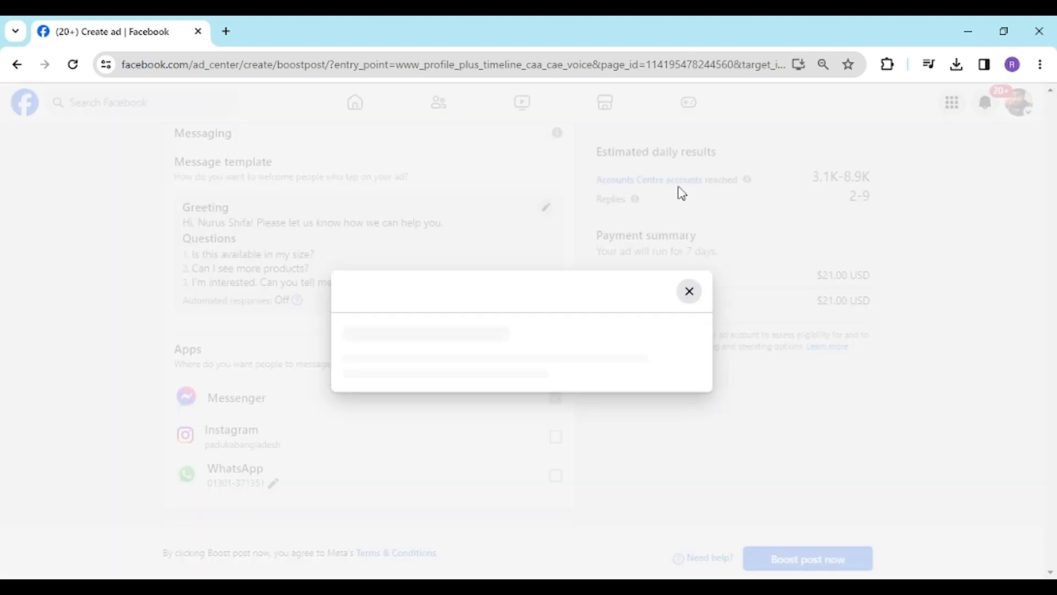
scroll(419, 283, down, 1)
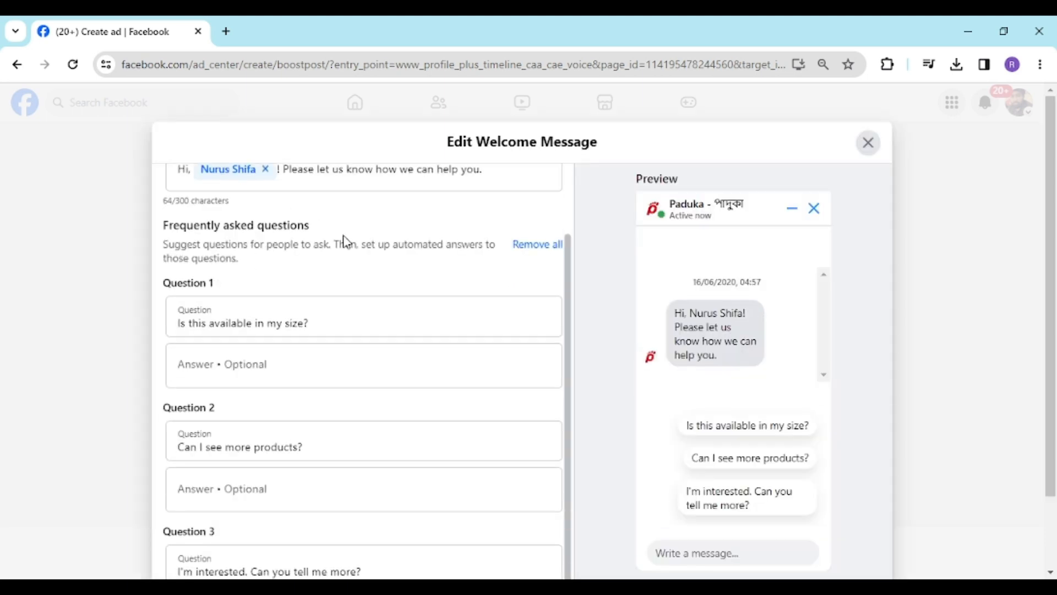
scroll(342, 241, up, 1)
Replace the recipient's first-name placeholder in the greeting text with the Surname of recipient placeholder
click(284, 246)
drag(285, 248, 504, 248)
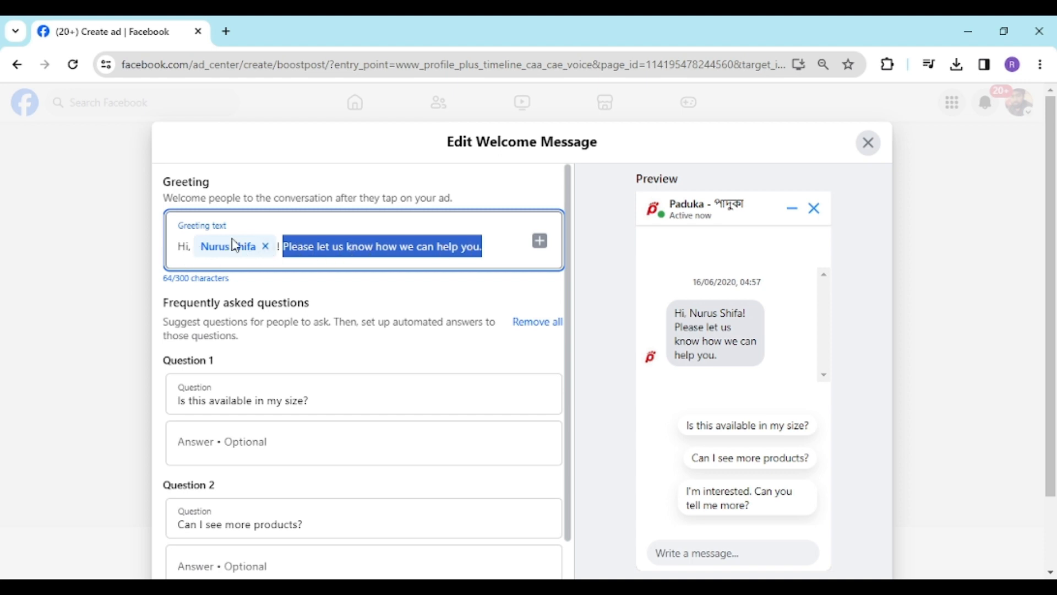
drag(478, 243, 284, 246)
click(394, 246)
drag(477, 243, 353, 246)
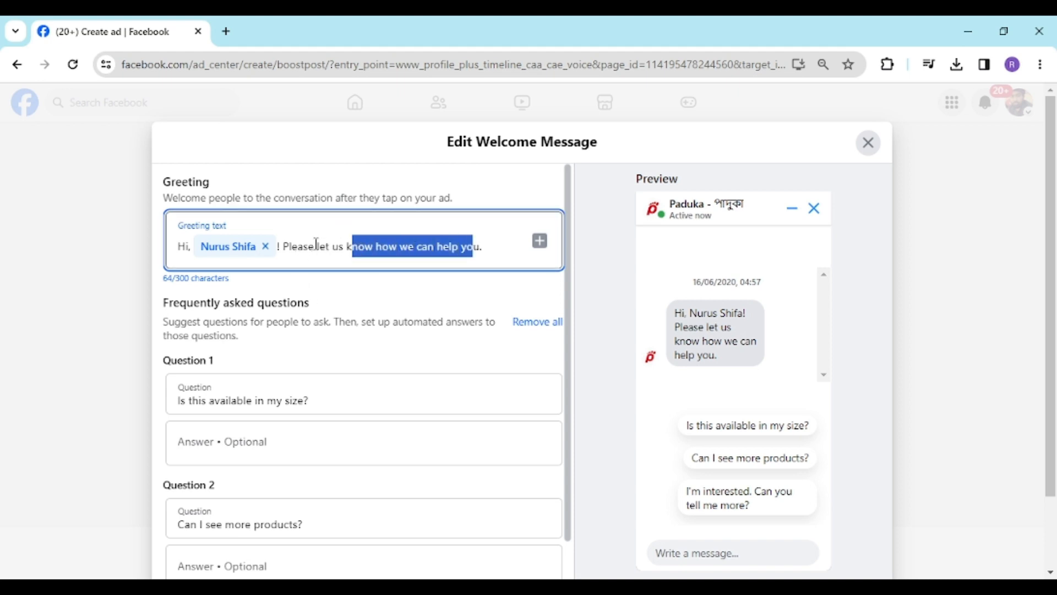
click(207, 258)
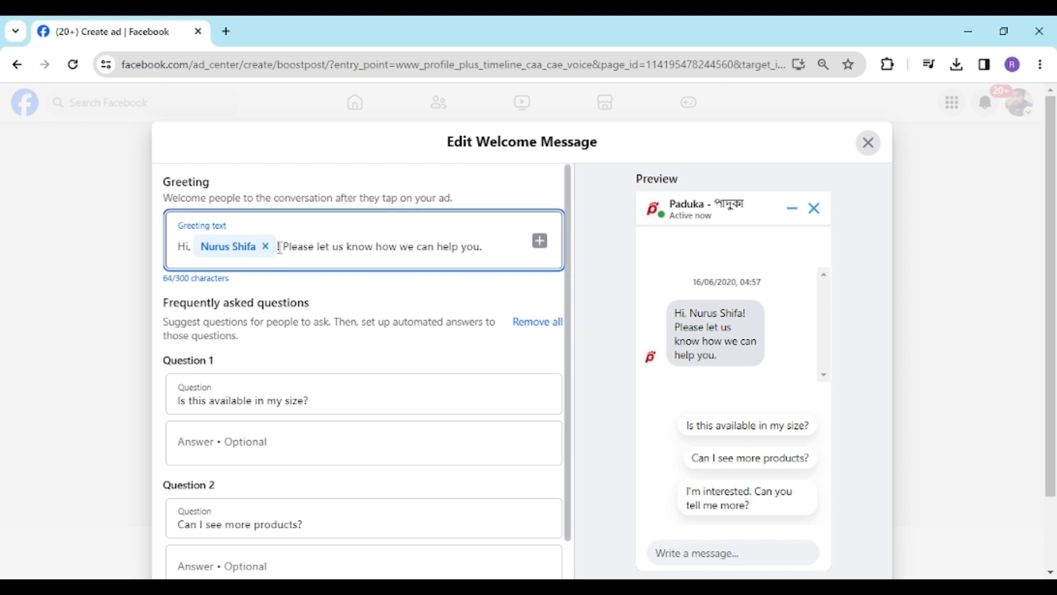
click(266, 246)
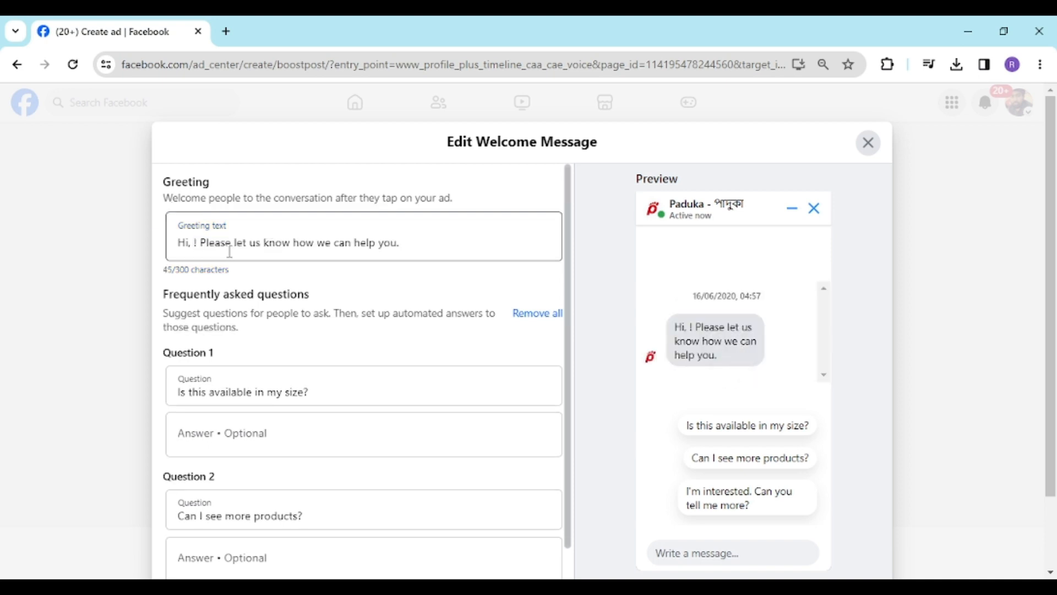
click(198, 244)
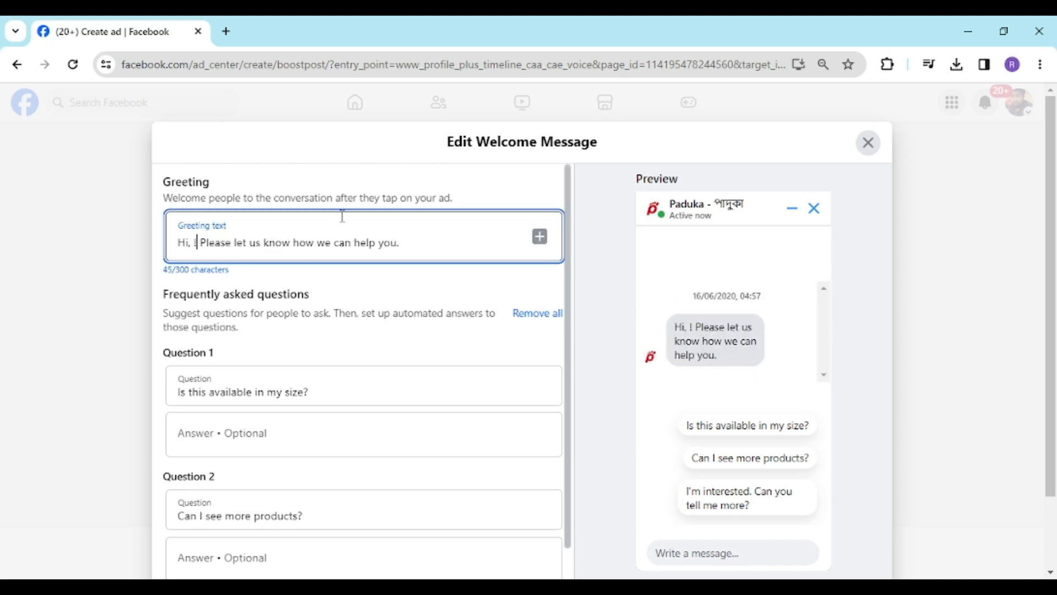
click(539, 237)
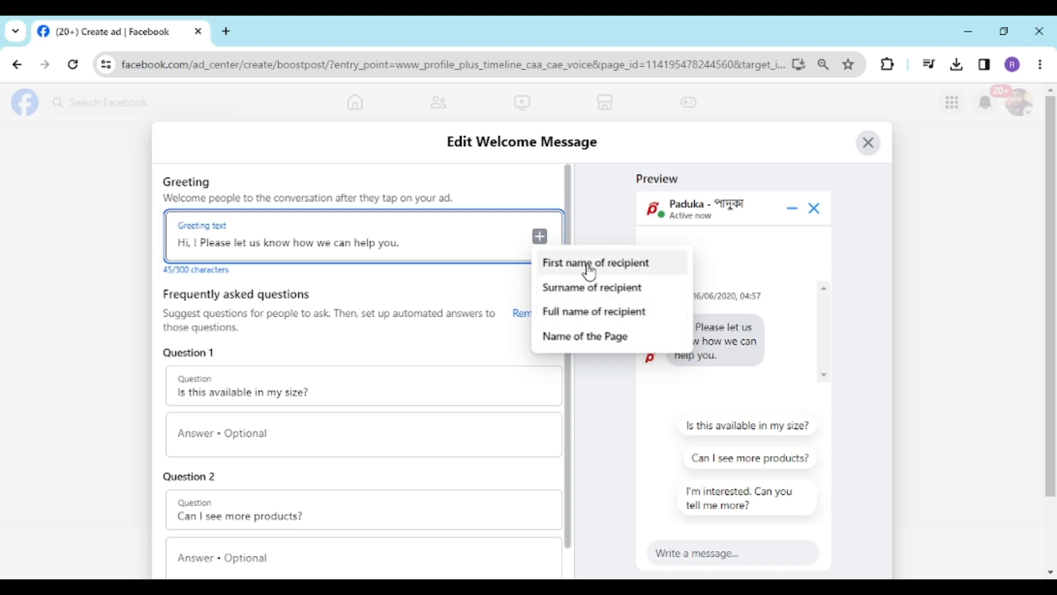
click(575, 288)
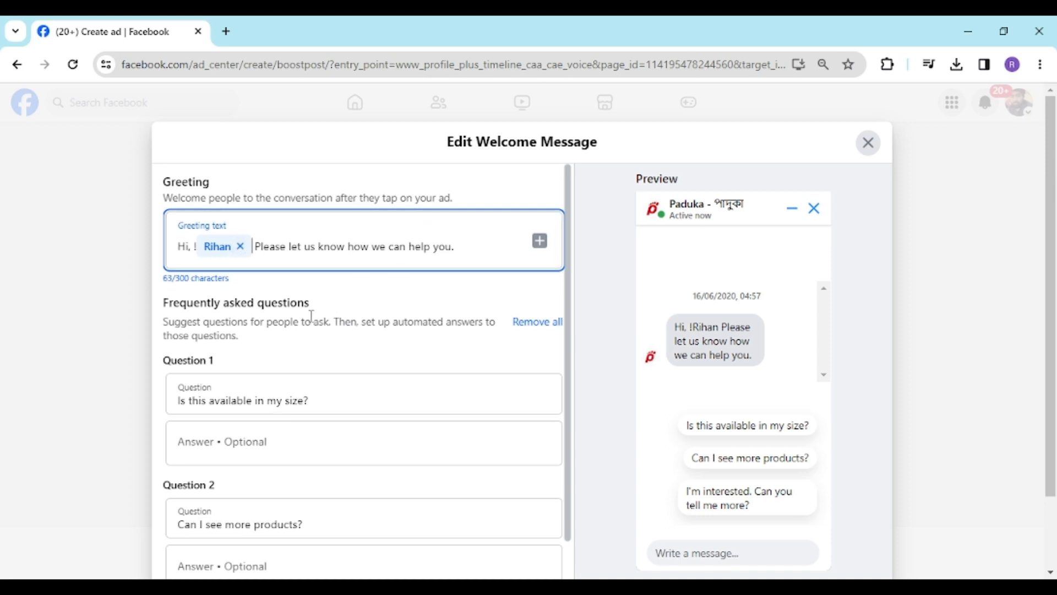
Delete the text of Question 1 in the welcome message's frequently asked questions
scroll(311, 316, down, 3)
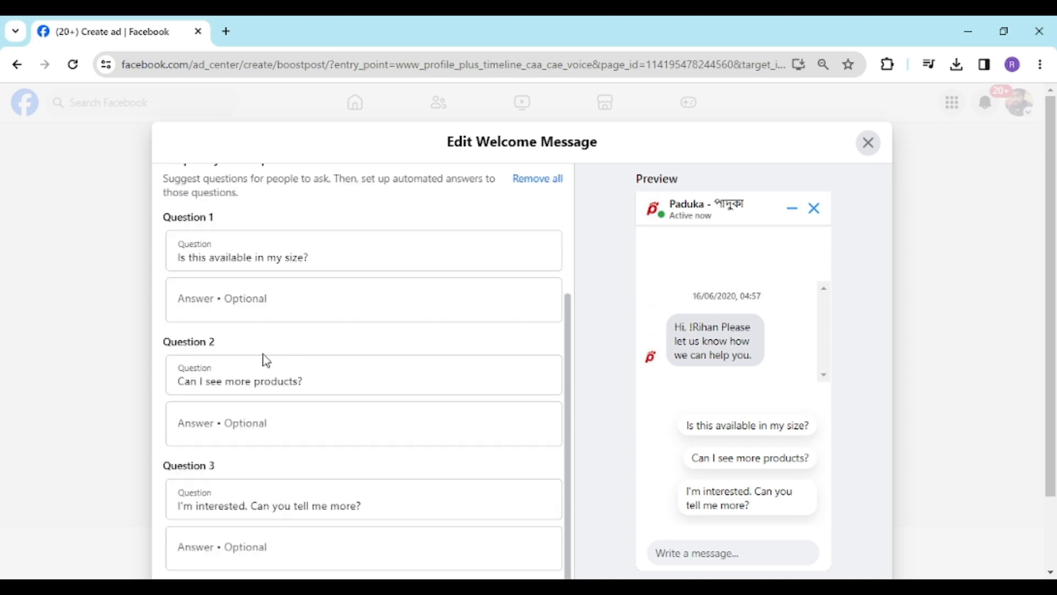
click(373, 262)
drag(329, 257, 174, 257)
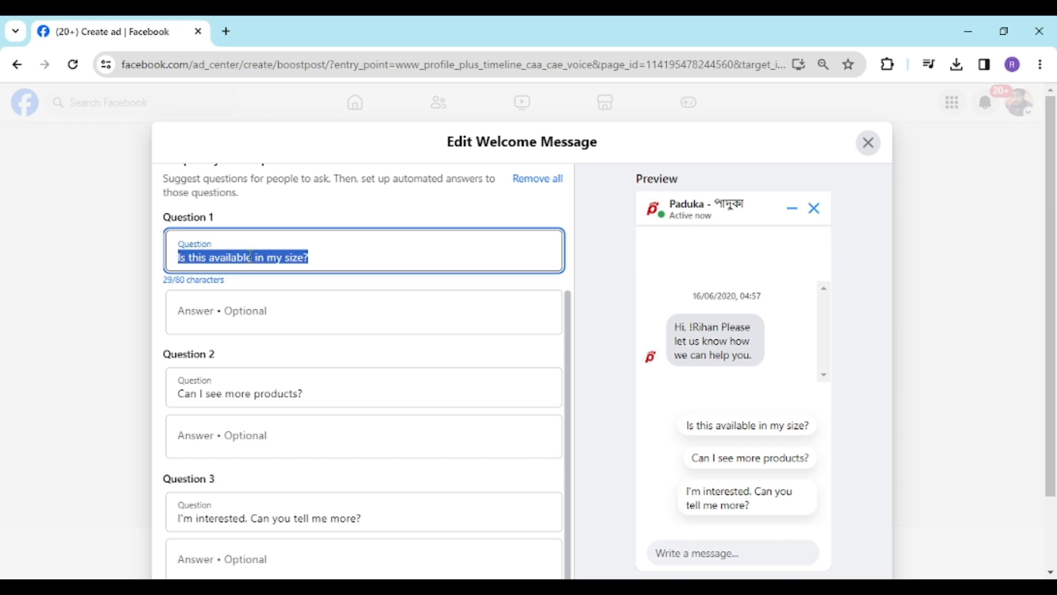
key(BackSpace)
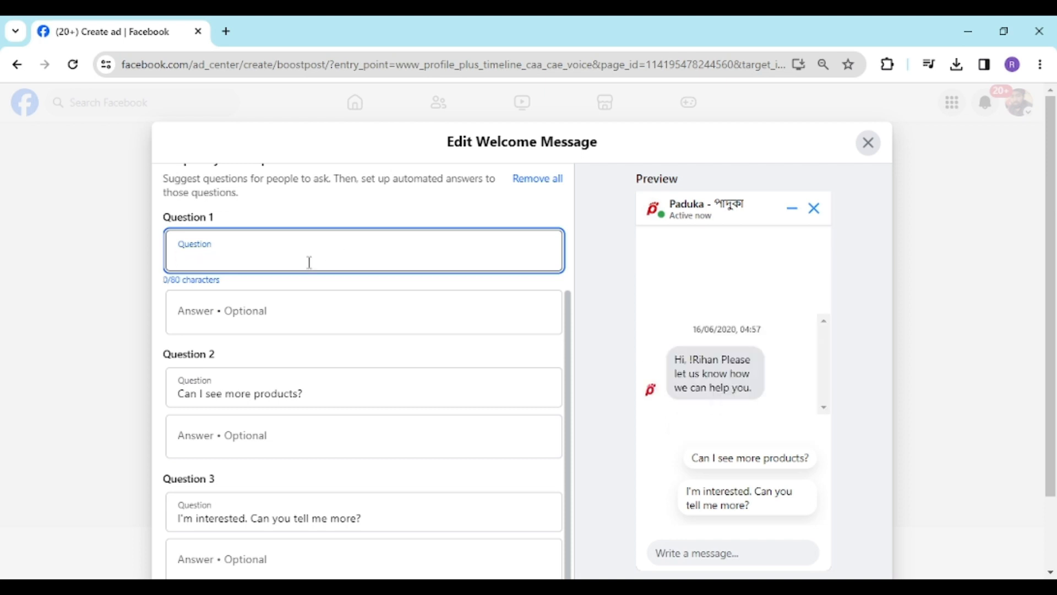
scroll(316, 275, down, 1)
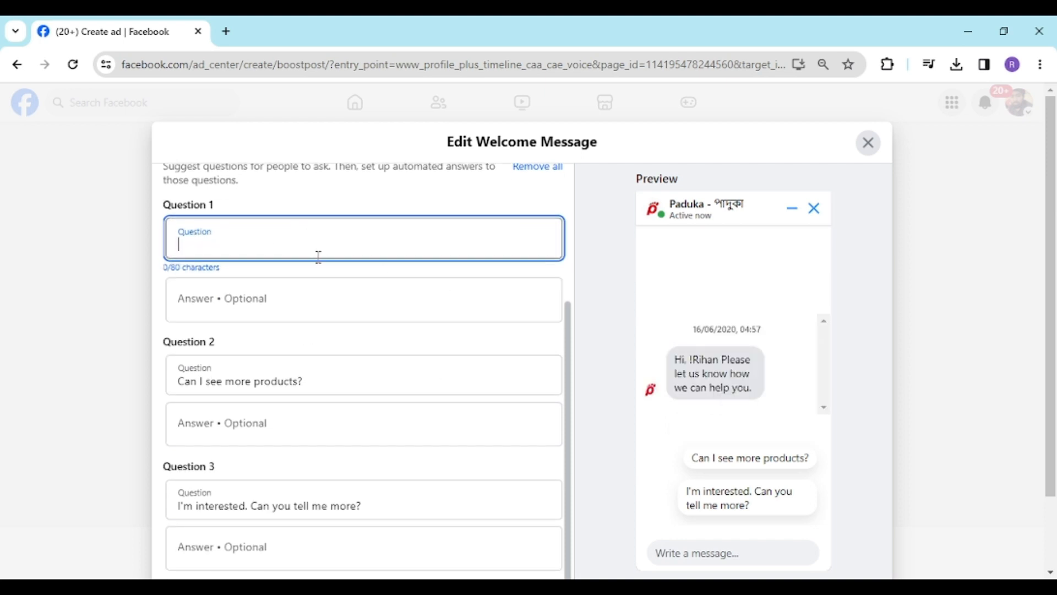
Place the cursor in Question 1's optional answer, and discard all edits to the welcome message
click(300, 304)
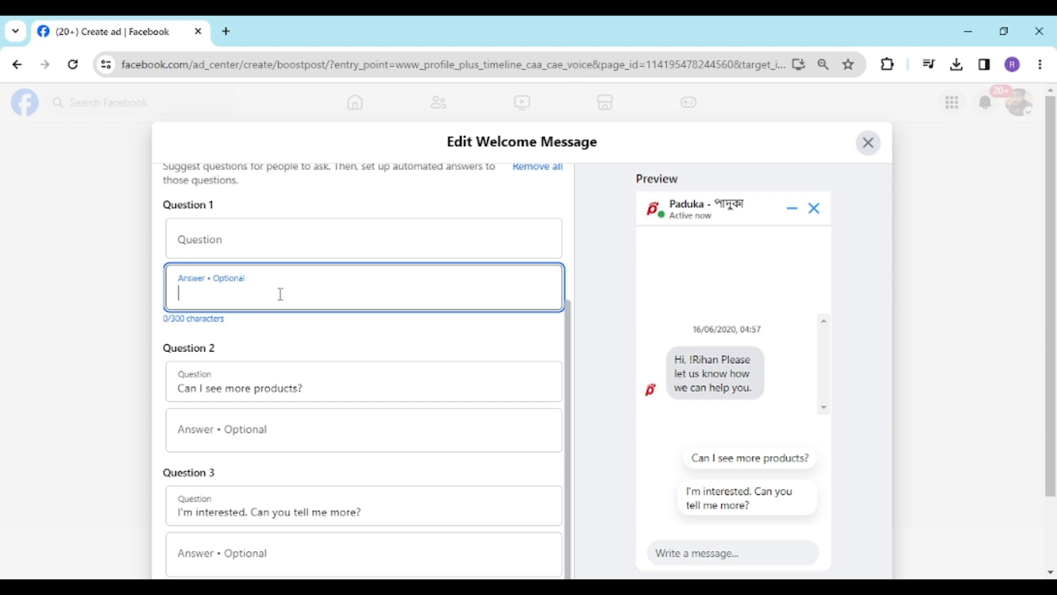
scroll(311, 371, down, 1)
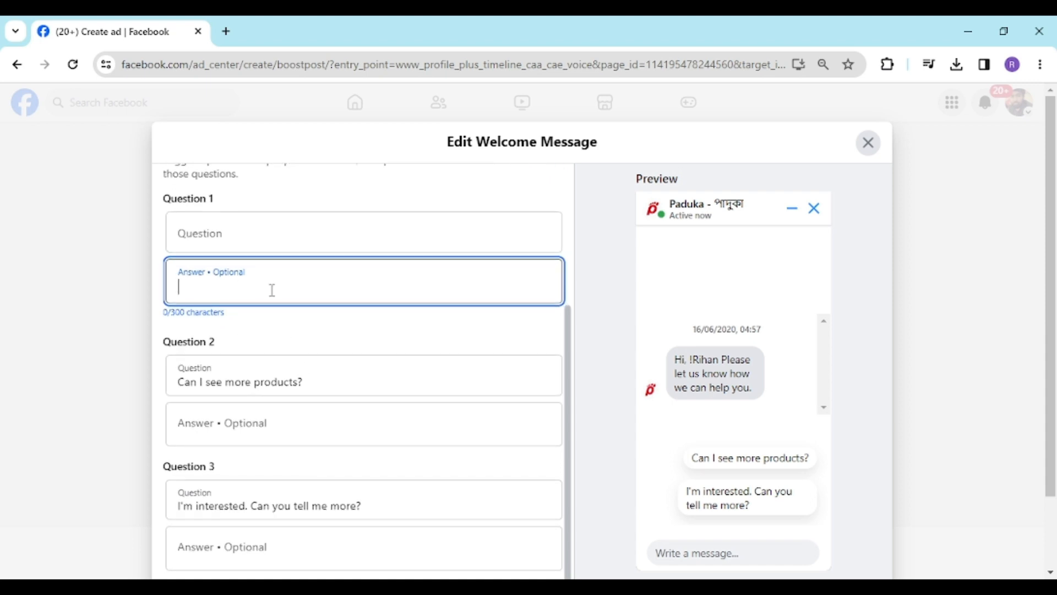
click(219, 276)
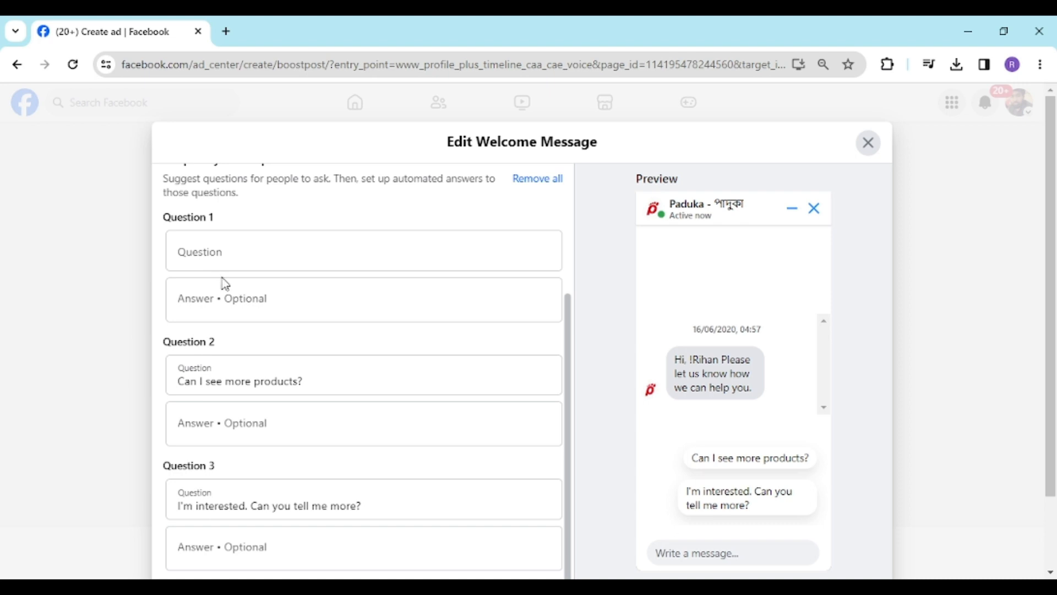
click(224, 284)
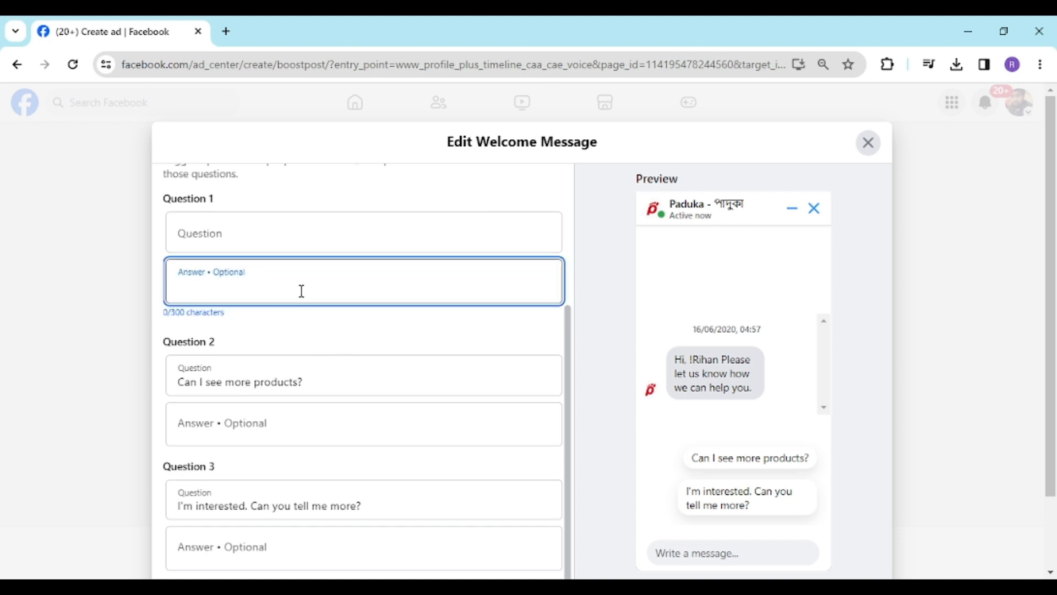
scroll(530, 379, down, 2)
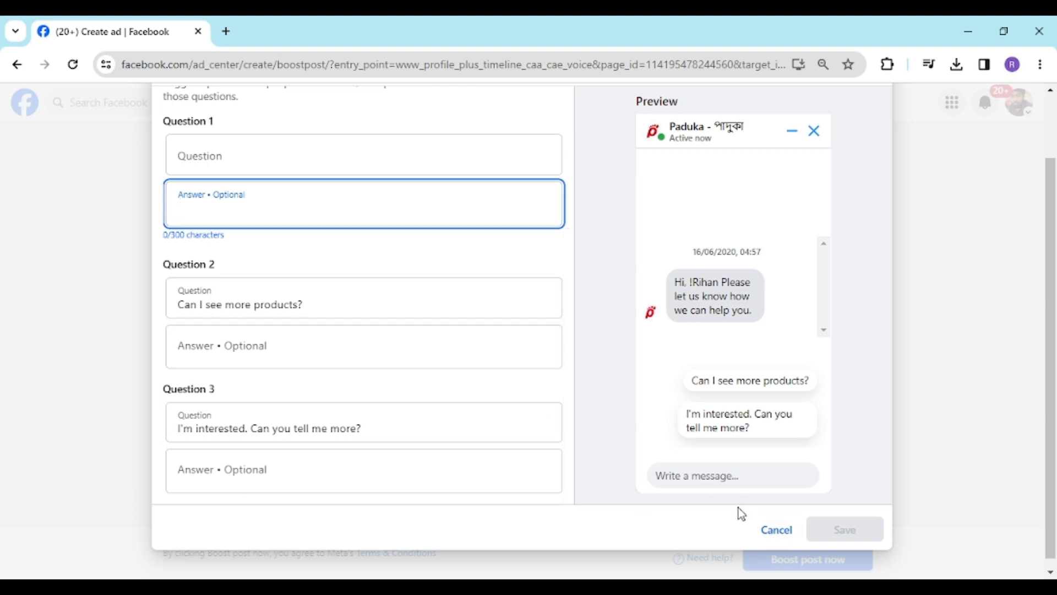
click(772, 532)
Add Instagram and WhatsApp as apps where people can message the page
scroll(343, 279, down, 3)
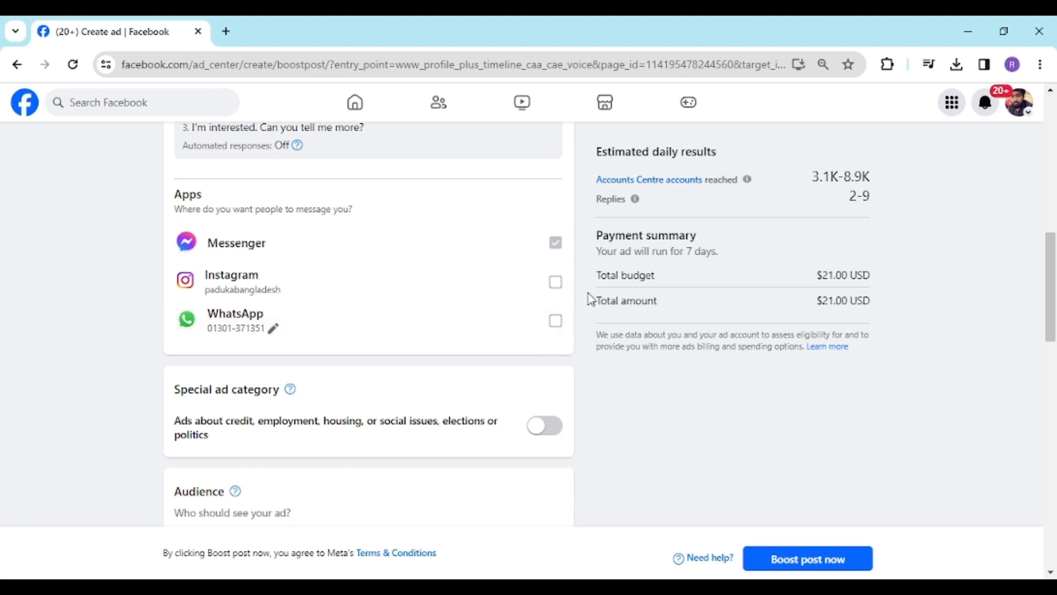
click(555, 282)
click(557, 325)
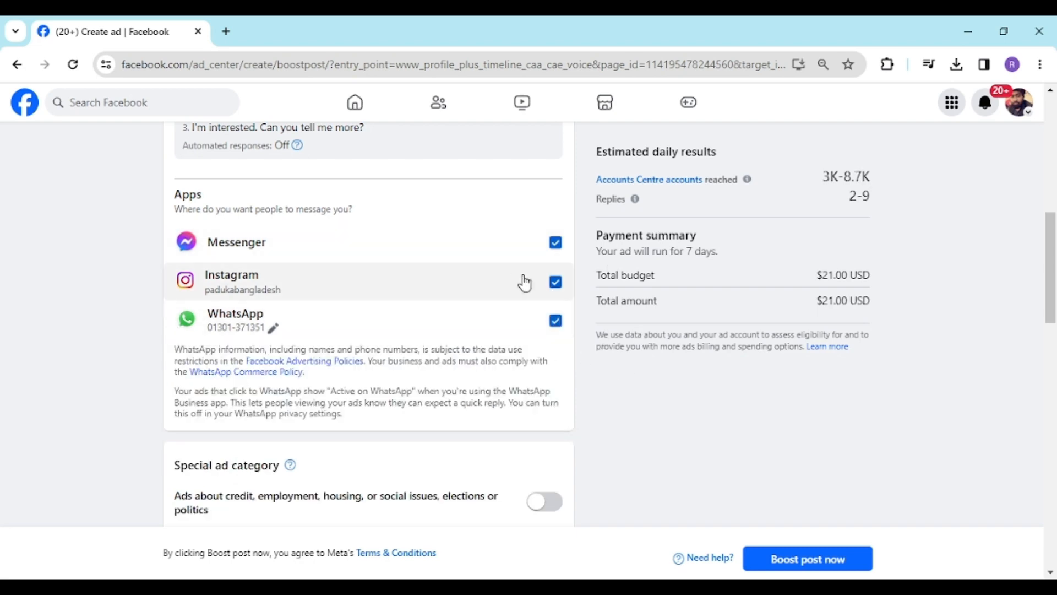
Look through the special ad category, the Advantage audience details and the other audience options for the ad
scroll(550, 292, down, 4)
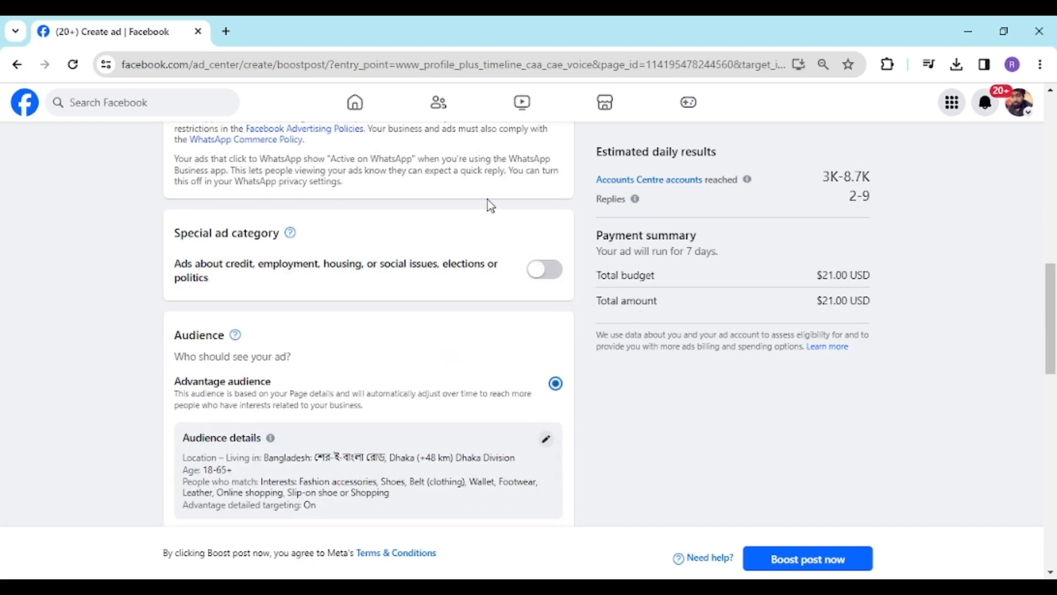
scroll(440, 242, down, 1)
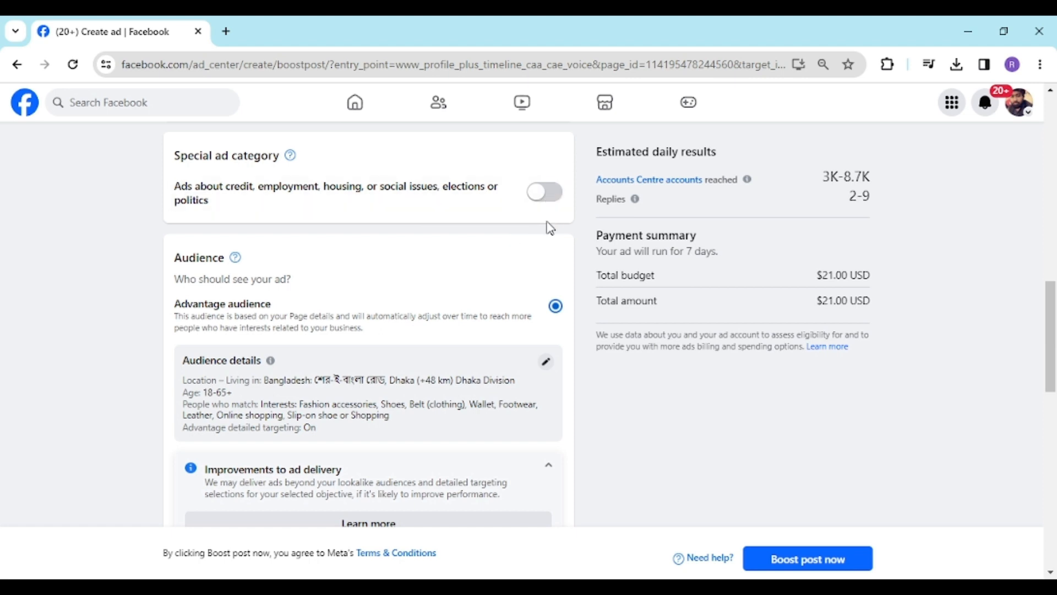
scroll(439, 230, down, 2)
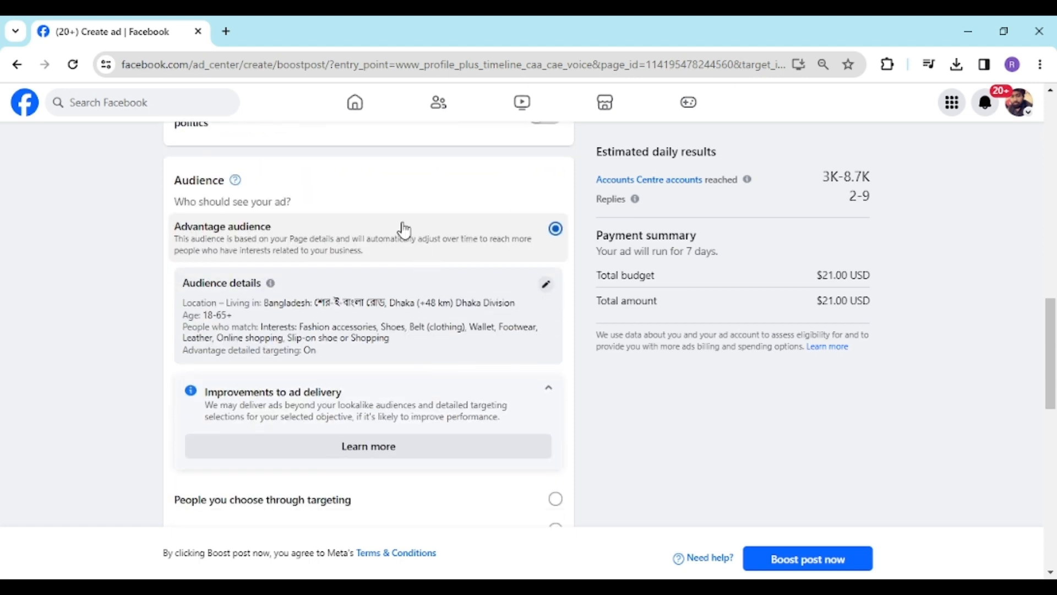
scroll(403, 229, up, 3)
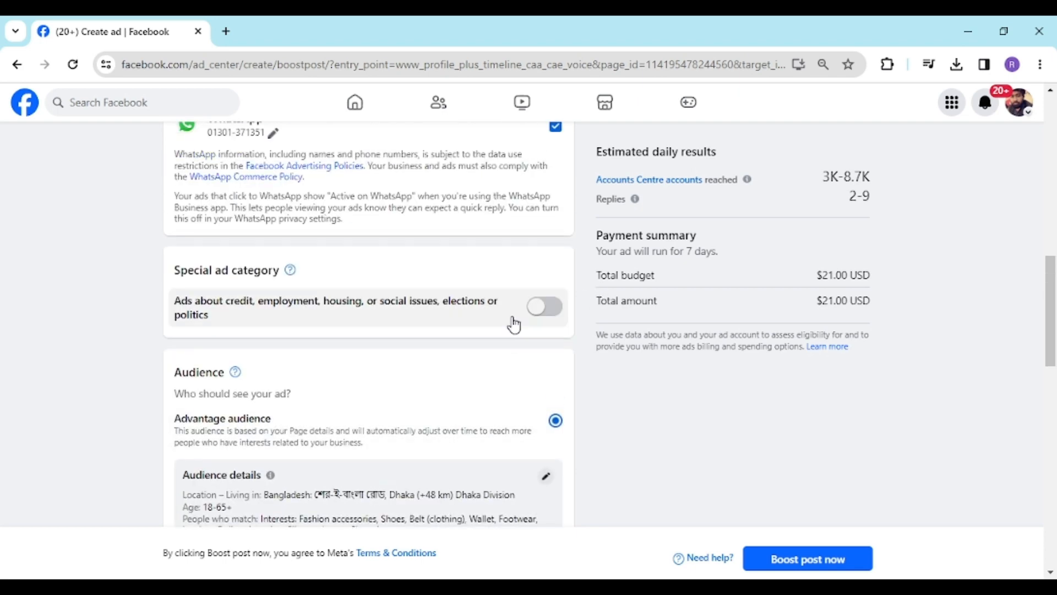
scroll(512, 324, down, 2)
scroll(451, 322, down, 2)
scroll(308, 264, down, 2)
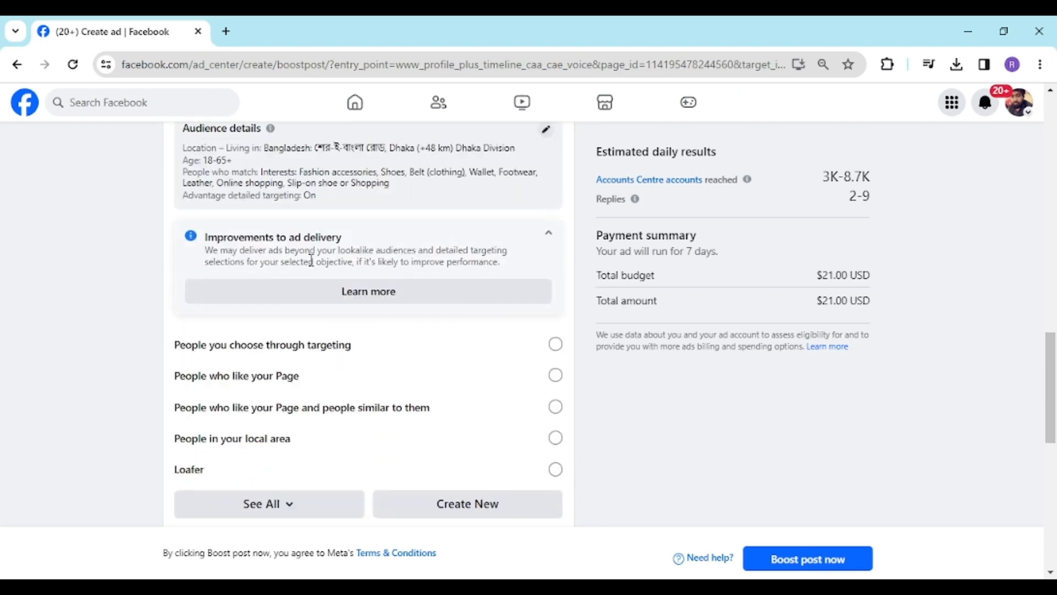
scroll(290, 259, up, 2)
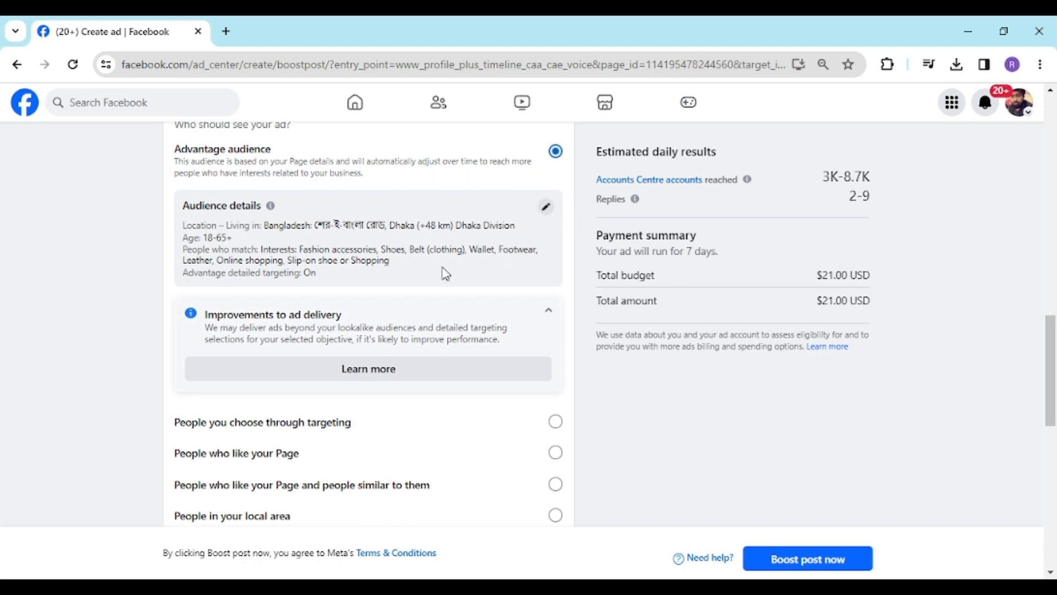
scroll(388, 298, up, 1)
scroll(358, 284, down, 1)
scroll(576, 296, down, 1)
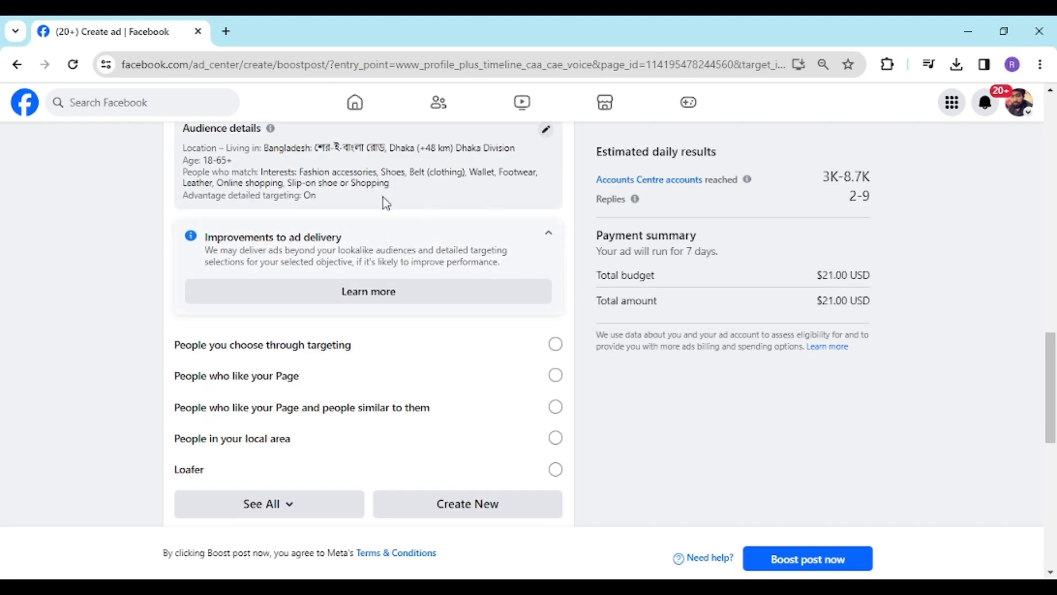
Open the Advantage audience details for editing, and target all genders with a lower maximum age
click(548, 233)
scroll(447, 277, up, 1)
scroll(447, 277, up, 1)
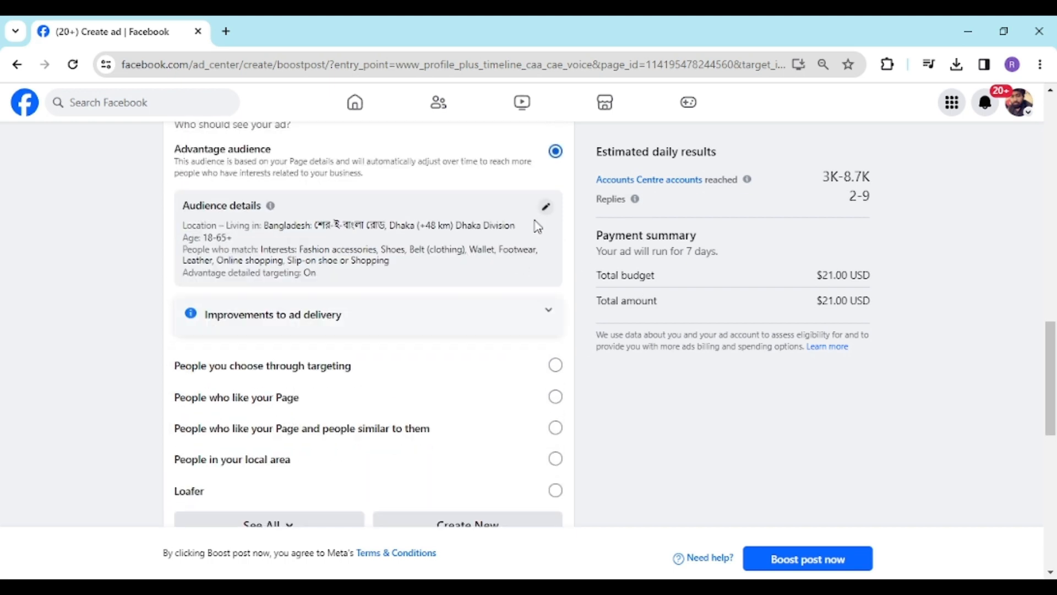
click(545, 208)
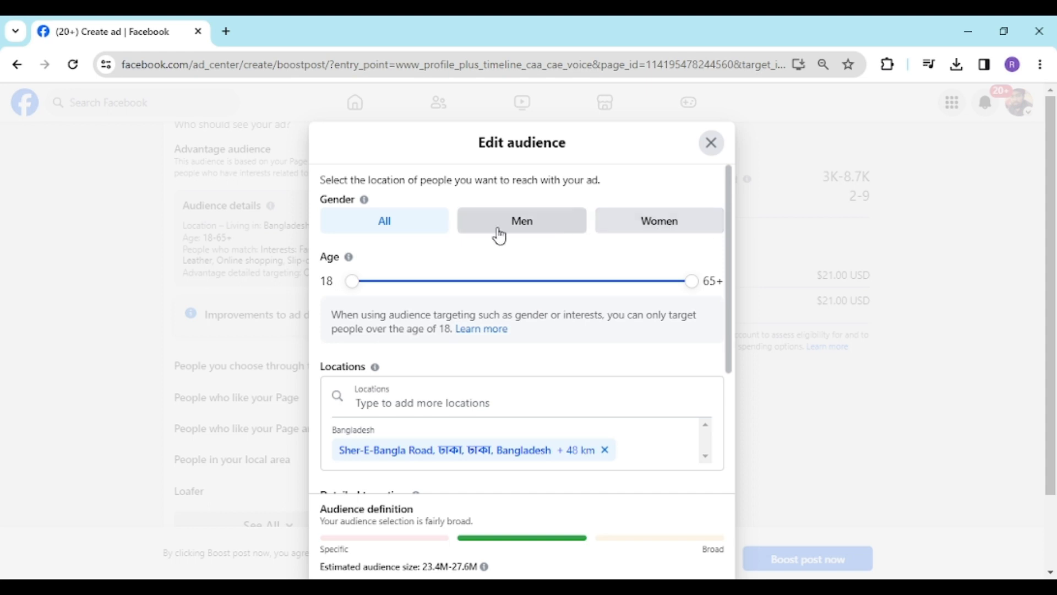
click(403, 221)
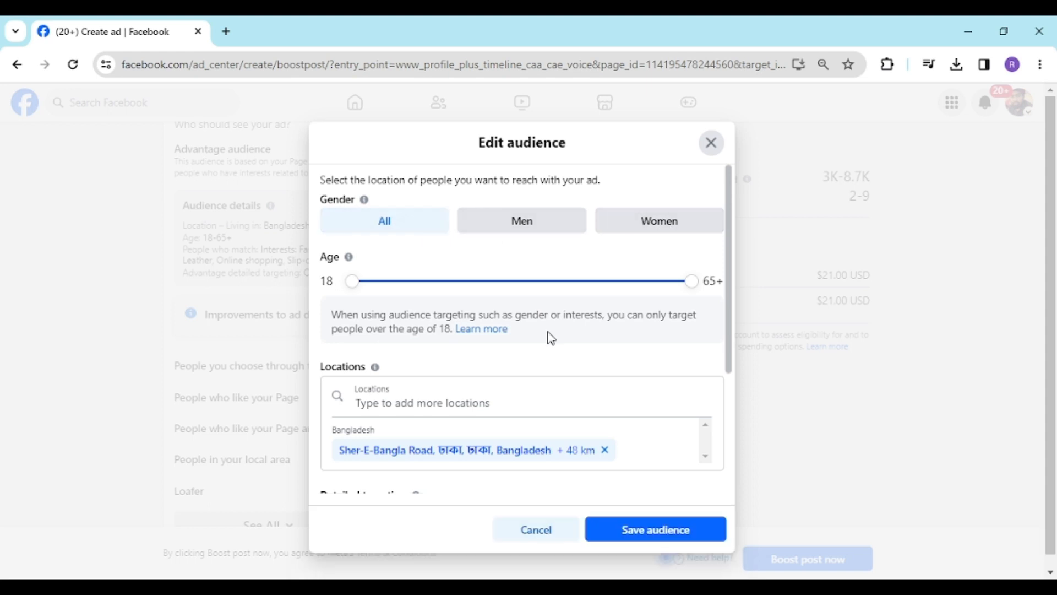
scroll(397, 274, down, 2)
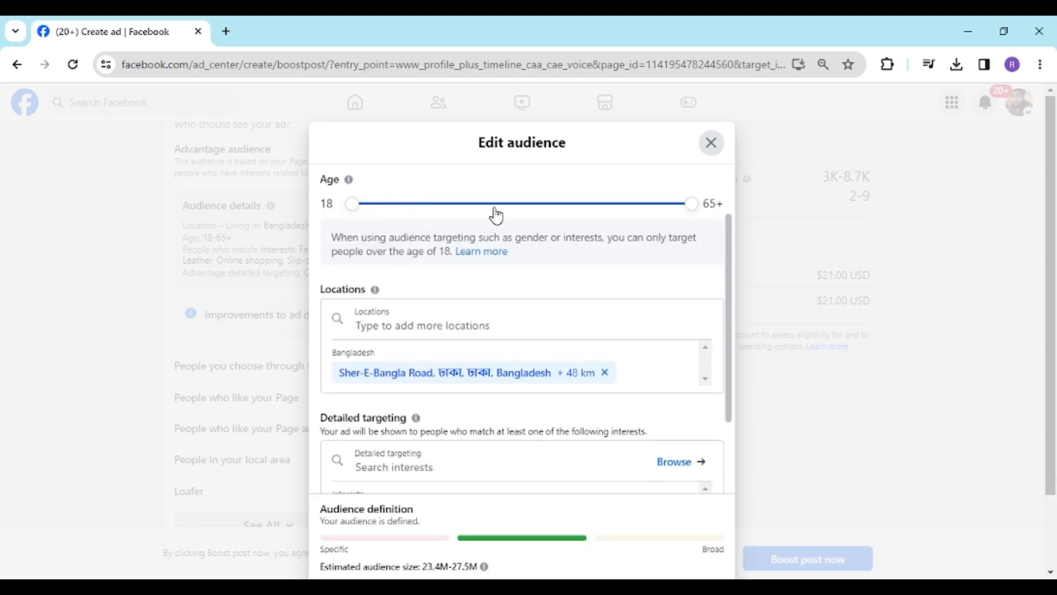
drag(697, 213, 517, 214)
Remove the existing road location from the audience's locations
scroll(494, 269, down, 2)
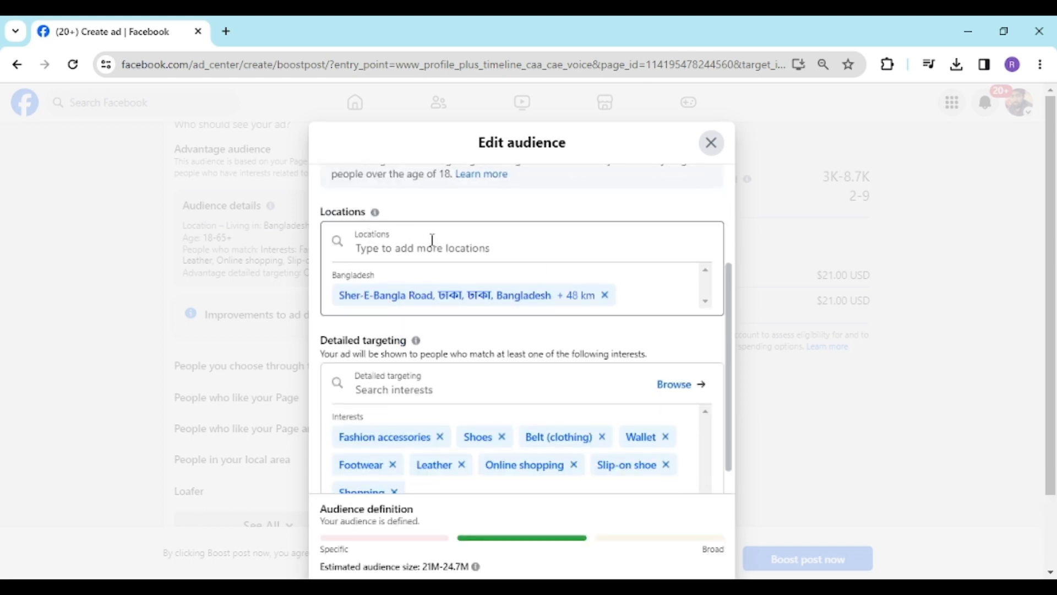
click(504, 247)
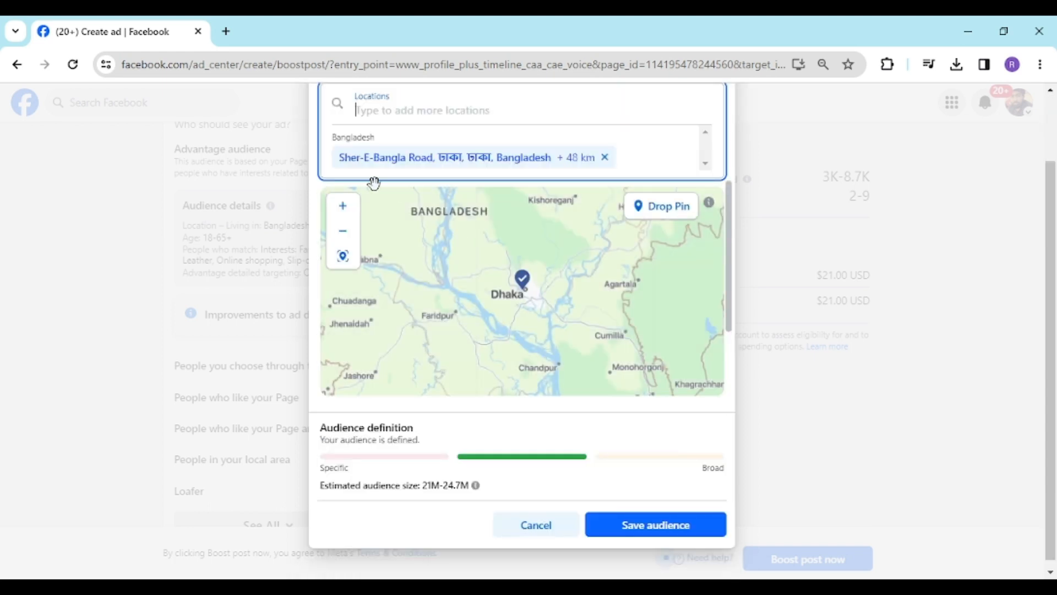
click(604, 158)
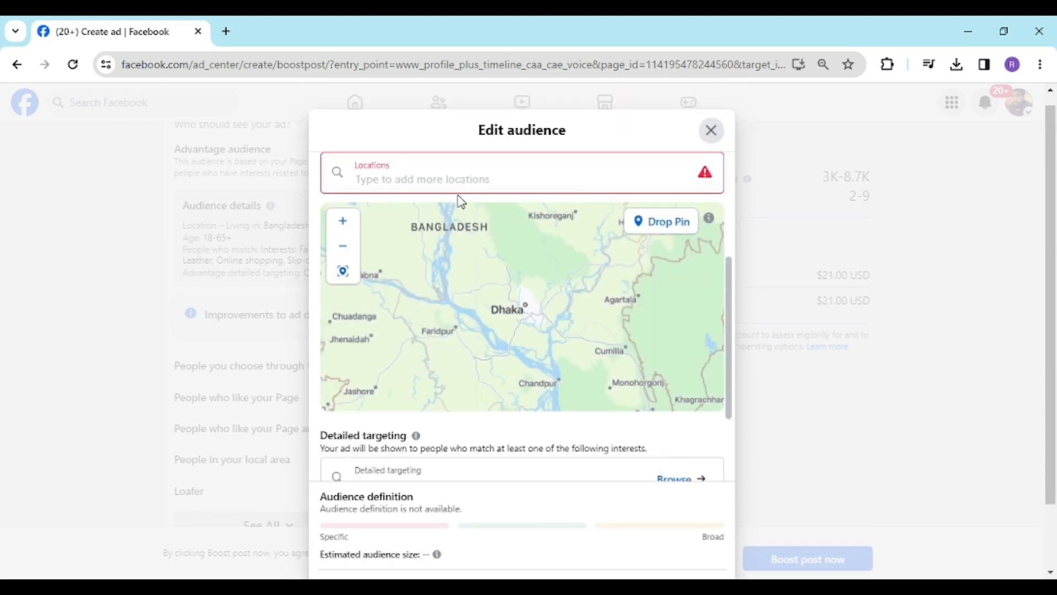
Search for "bangladesh" and add the country Bangladesh as the audience's location
scroll(462, 200, down, 1)
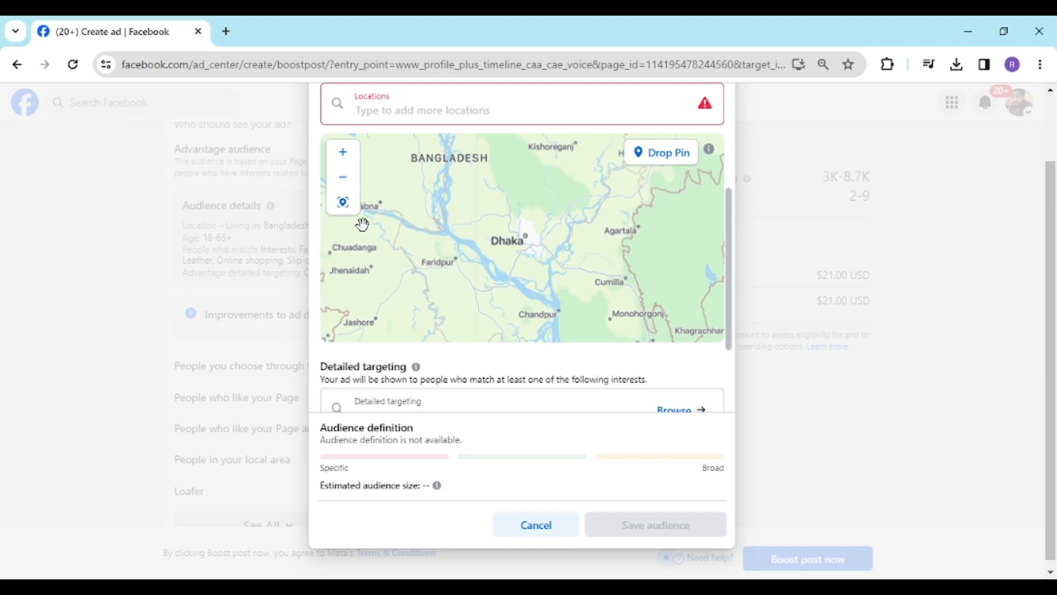
text(bangl)
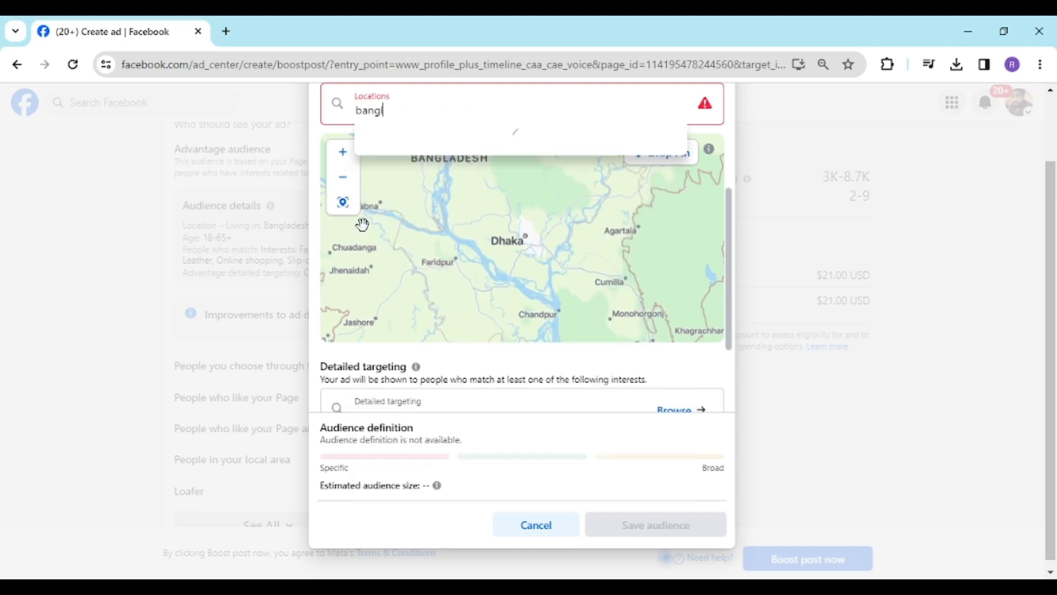
text(adesh)
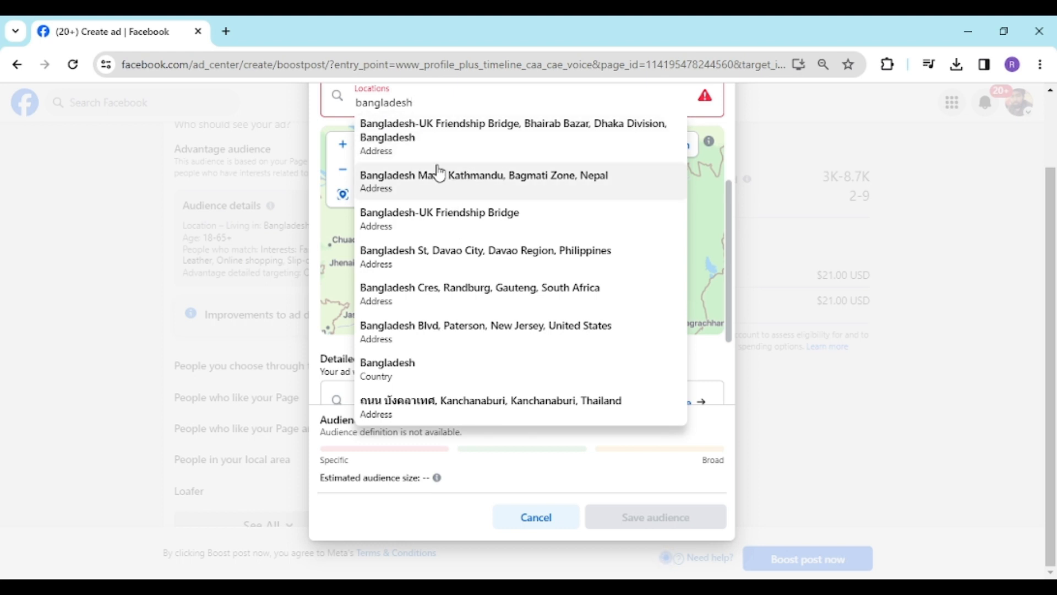
click(422, 375)
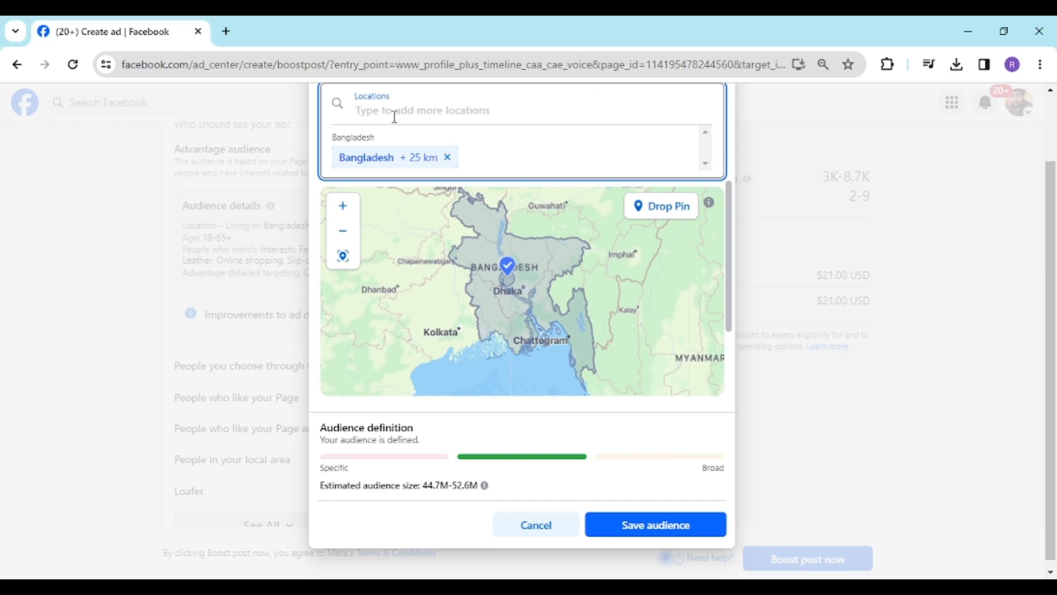
Search for "dhaka" and add the city Dhaka, Dhaka Division, Bangladesh as the audience's location
text(dhaka)
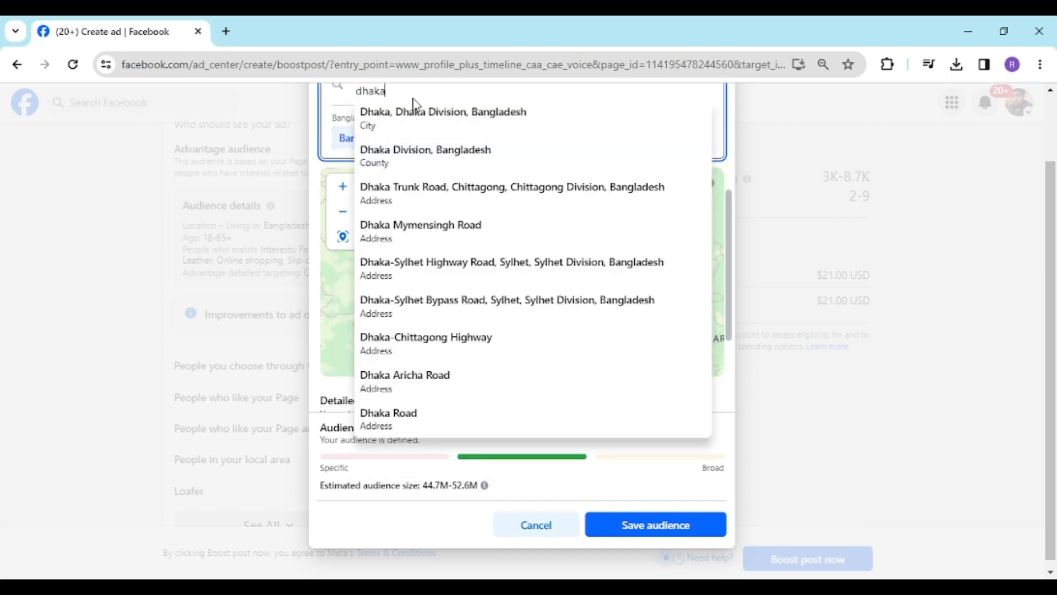
click(475, 125)
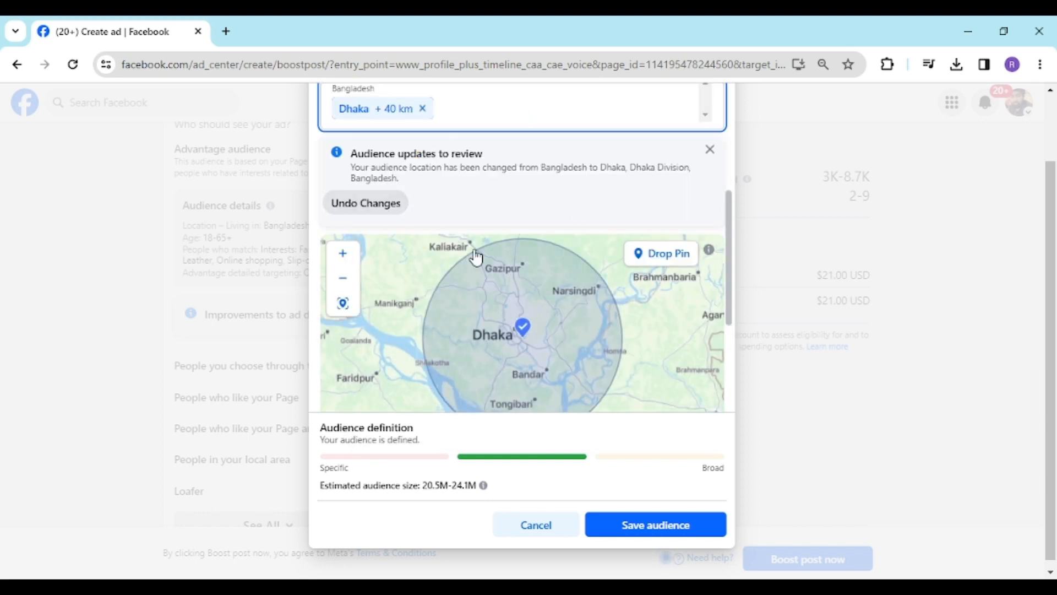
scroll(511, 260, down, 1)
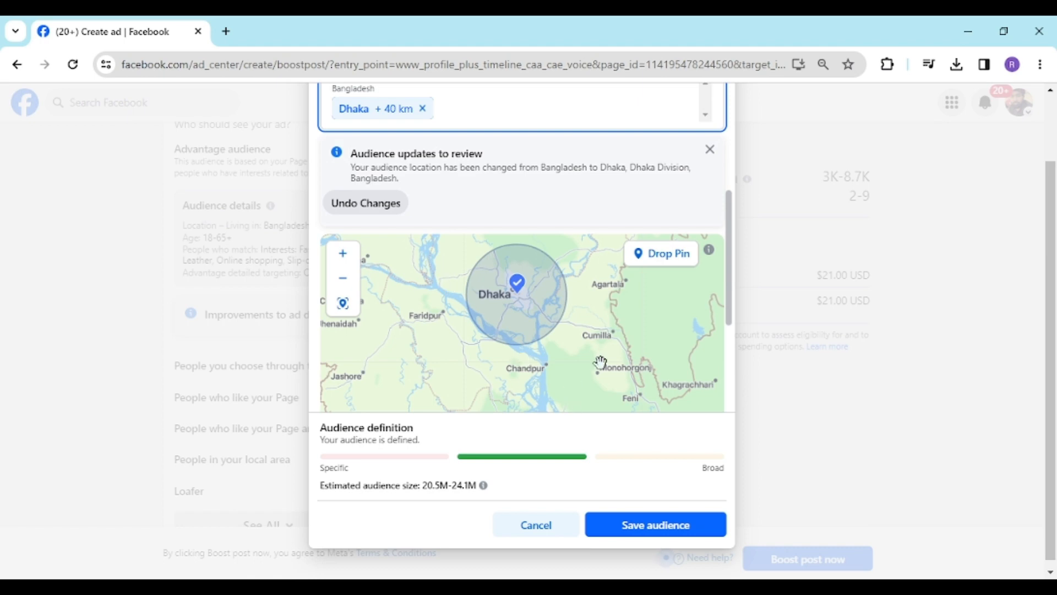
Set the targeting radius around Dhaka to 20 km
scroll(597, 361, down, 1)
scroll(686, 183, down, 1)
scroll(467, 300, down, 2)
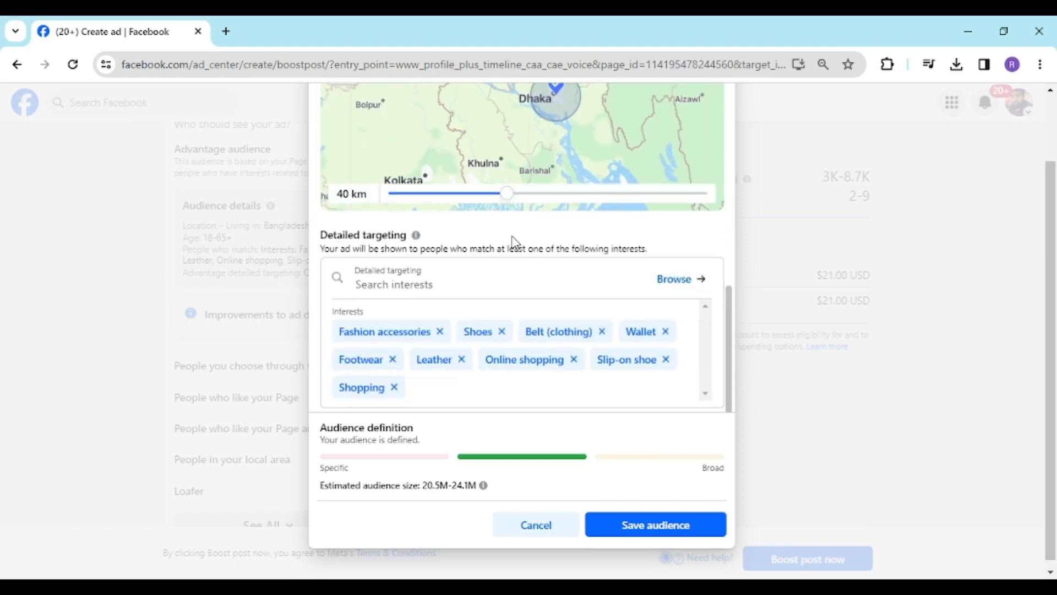
scroll(507, 200, up, 1)
drag(510, 277, 403, 286)
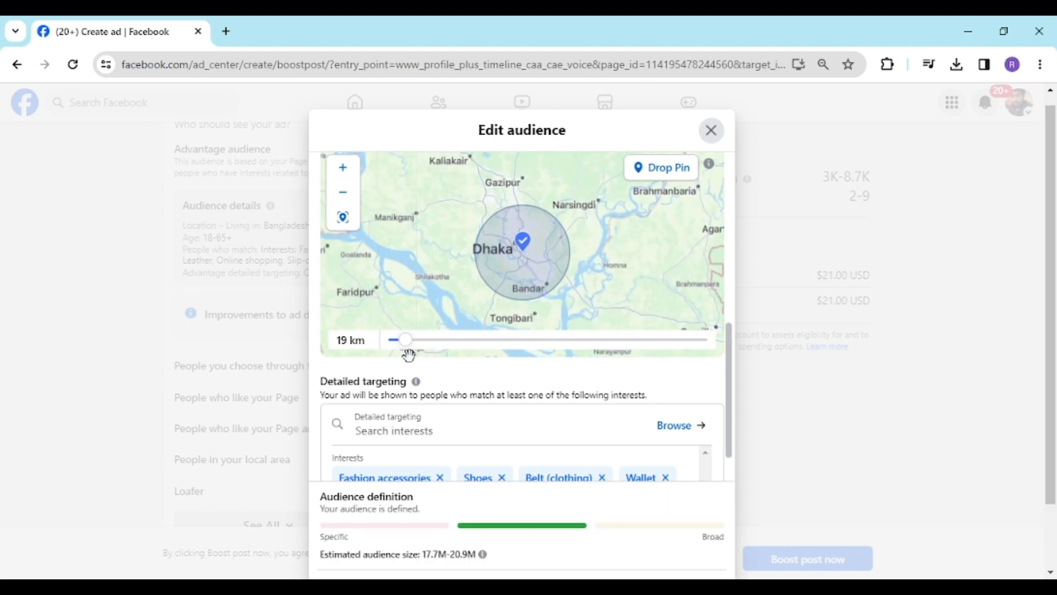
drag(407, 354, 389, 351)
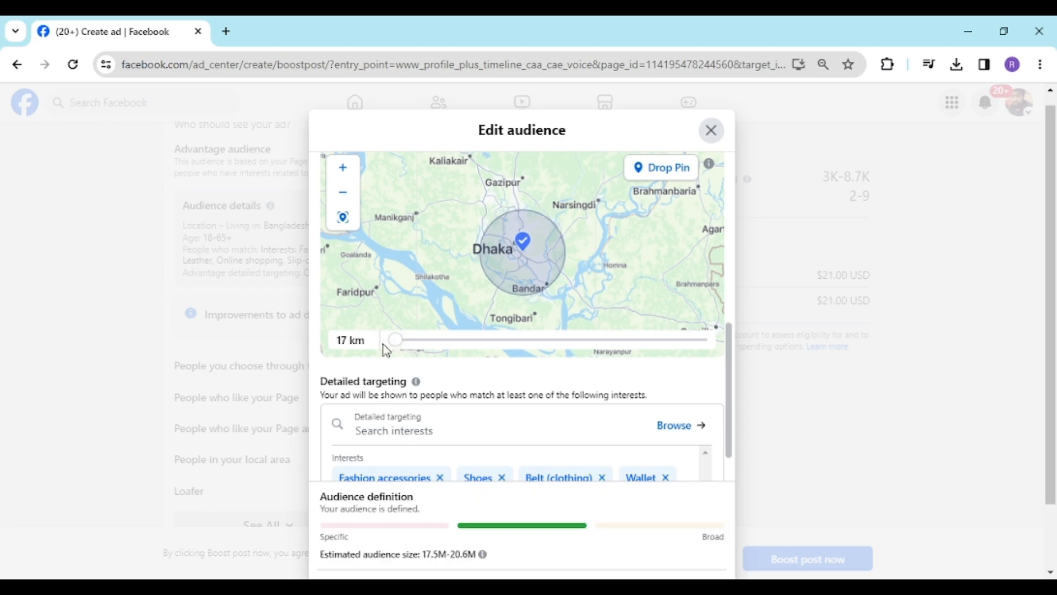
drag(394, 341, 406, 350)
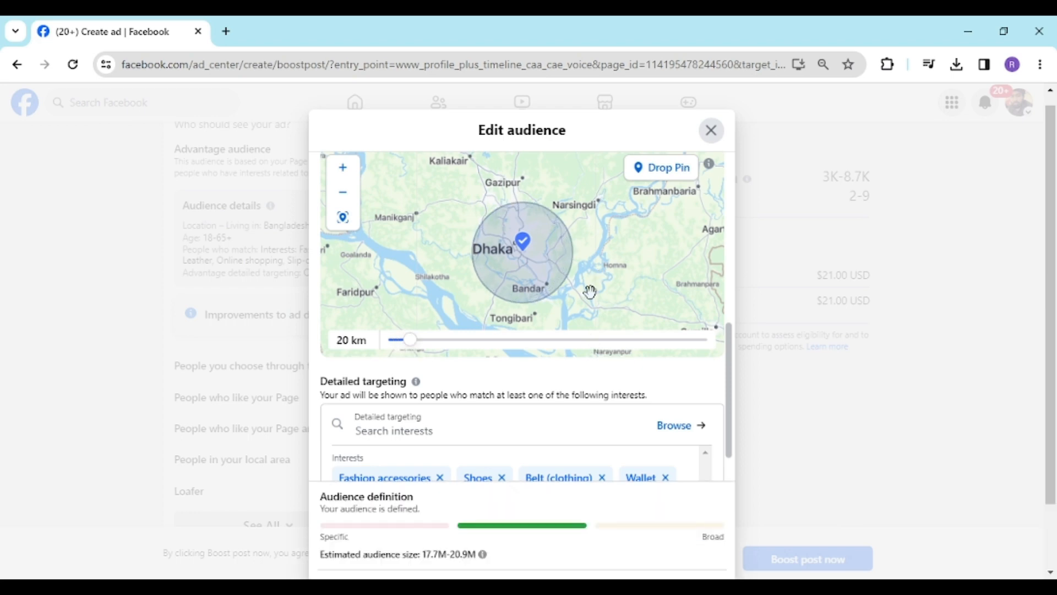
Examine the audience's detailed targeting, browsing its selected and suggested interests and the Demographics and Interests categories
scroll(454, 285, down, 2)
scroll(455, 285, down, 2)
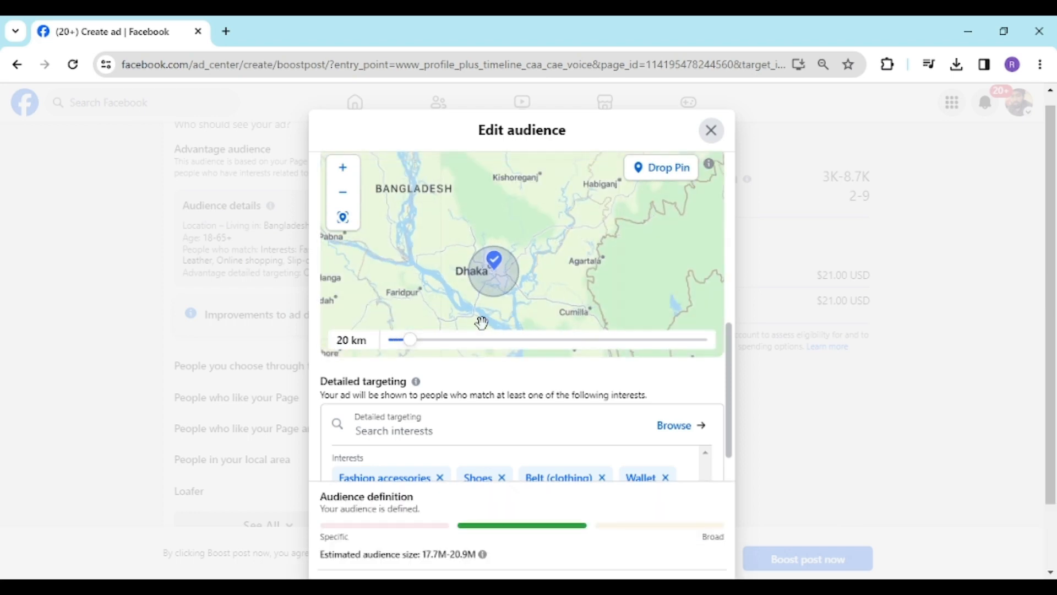
scroll(455, 284, down, 2)
scroll(502, 360, down, 3)
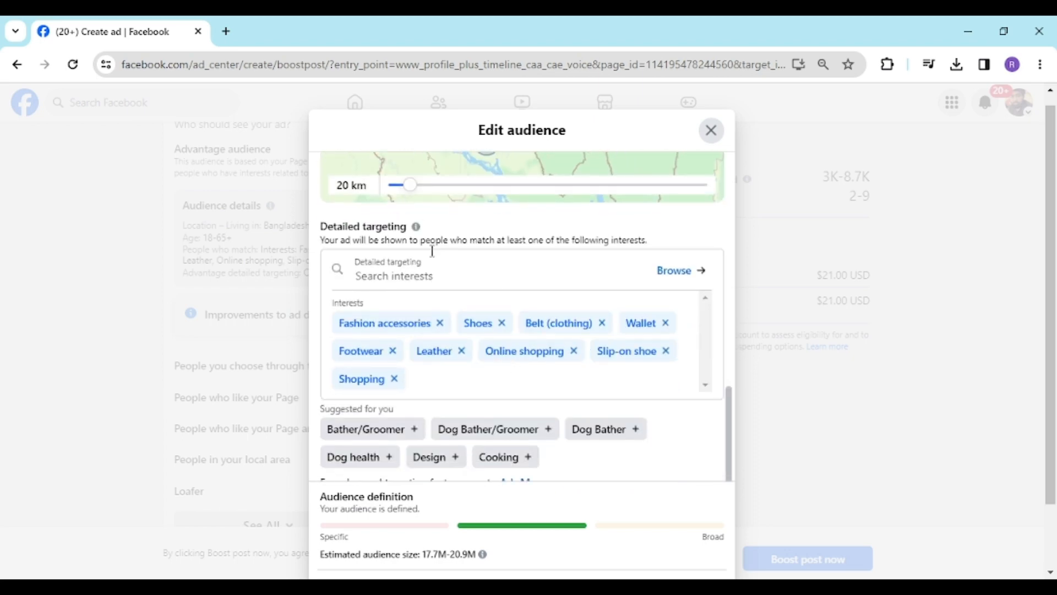
click(420, 277)
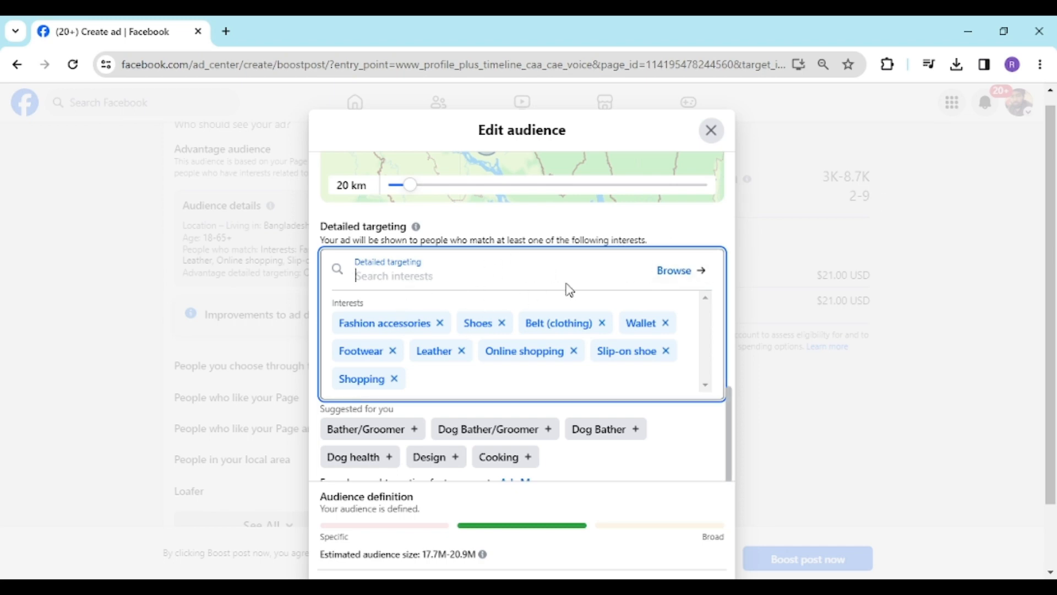
scroll(462, 322, down, 1)
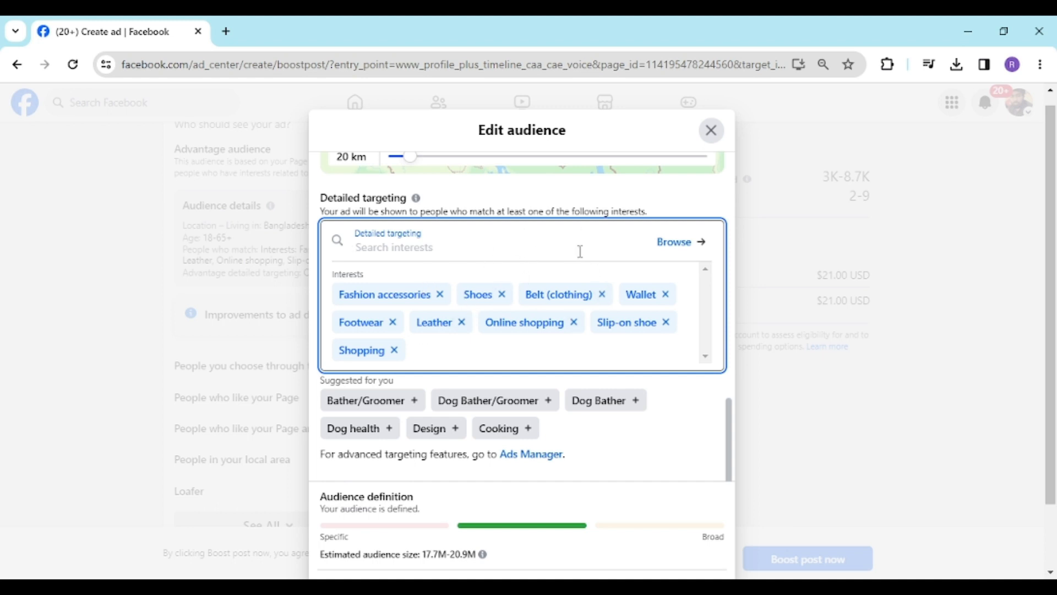
click(677, 245)
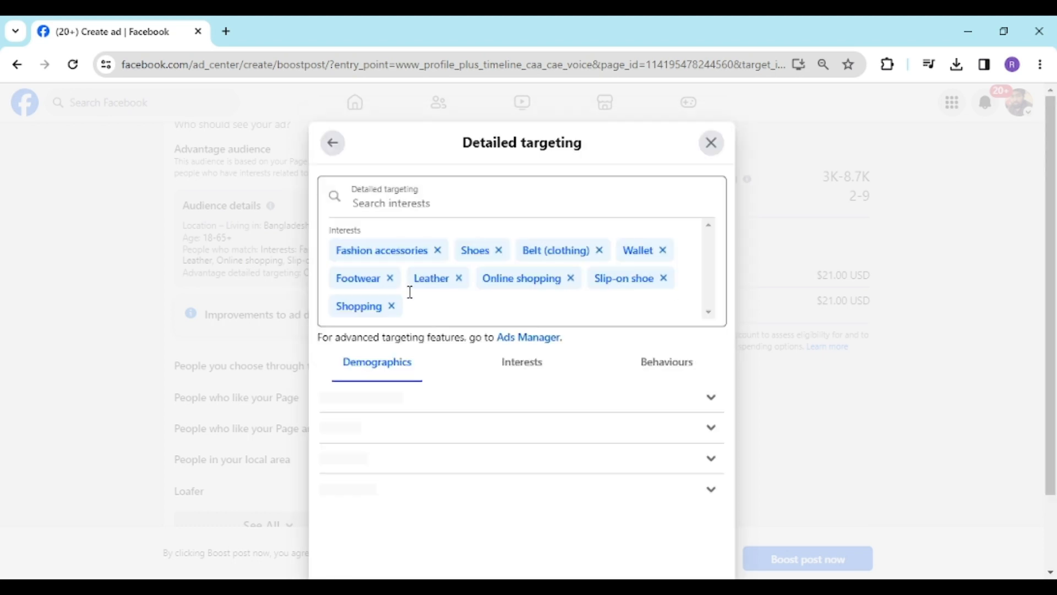
scroll(469, 286, down, 1)
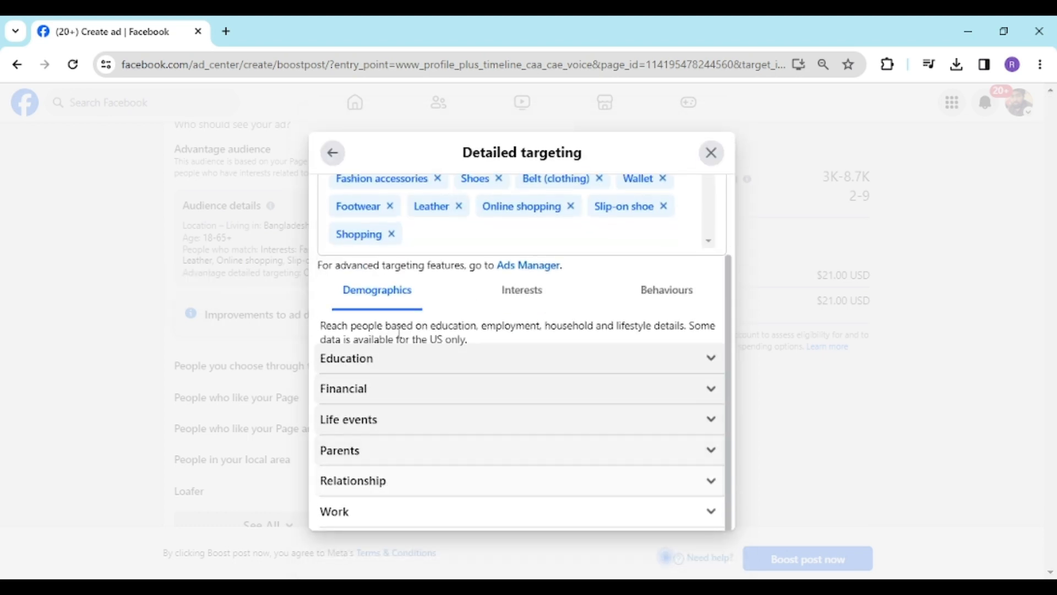
click(501, 306)
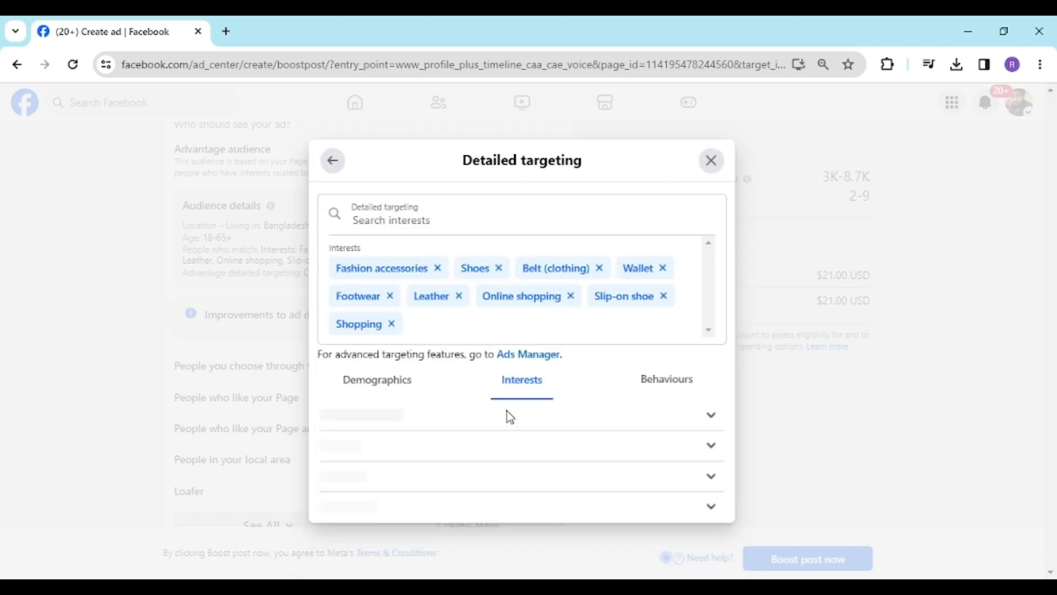
Search the detailed targeting options for "digital m" and add the interest Digital marketing
click(452, 215)
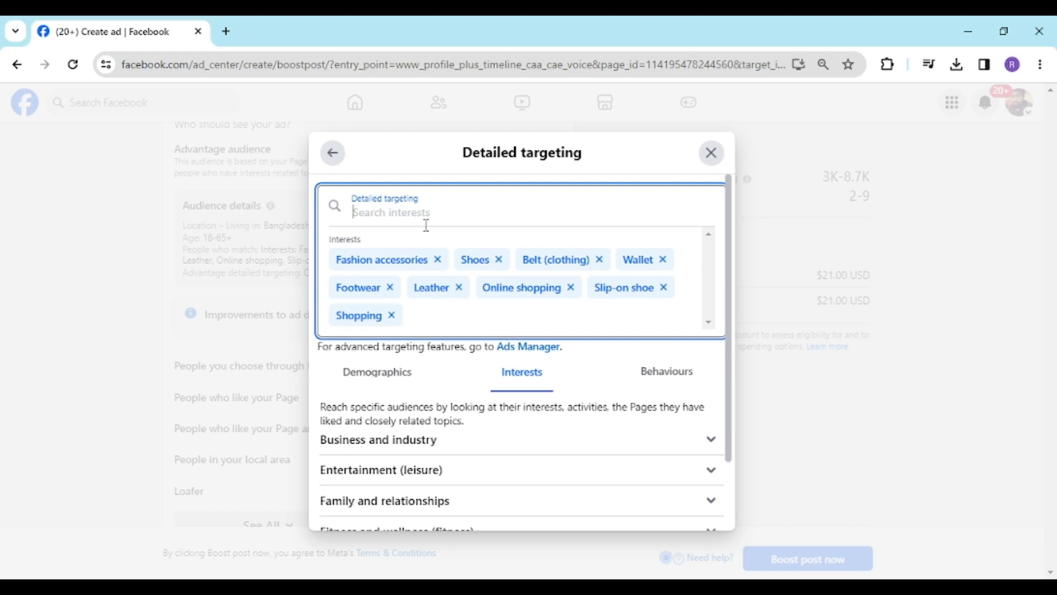
click(425, 216)
text(d)
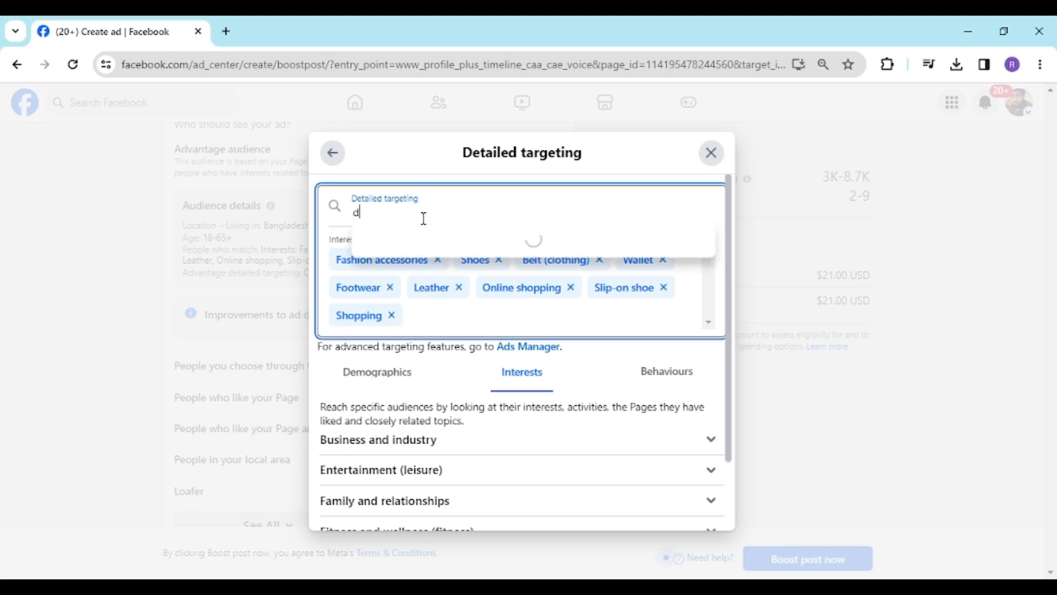
text(igita)
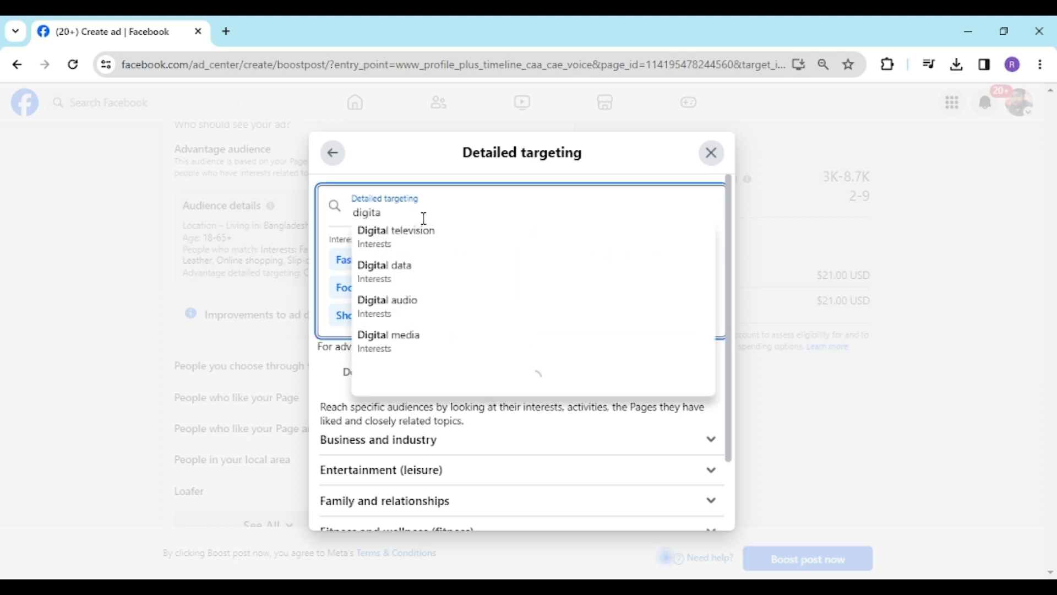
text(l m)
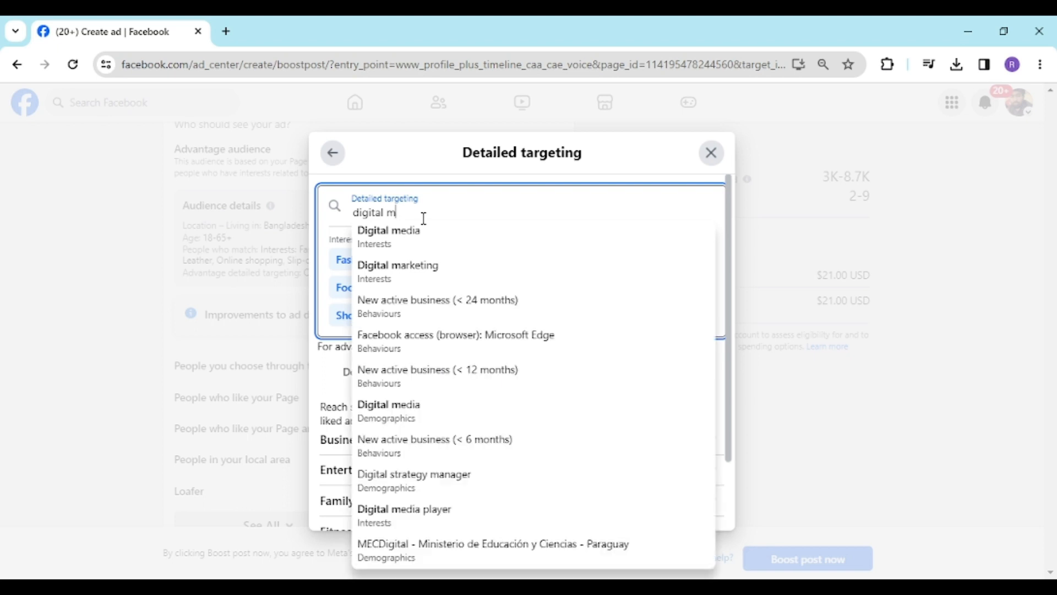
click(405, 274)
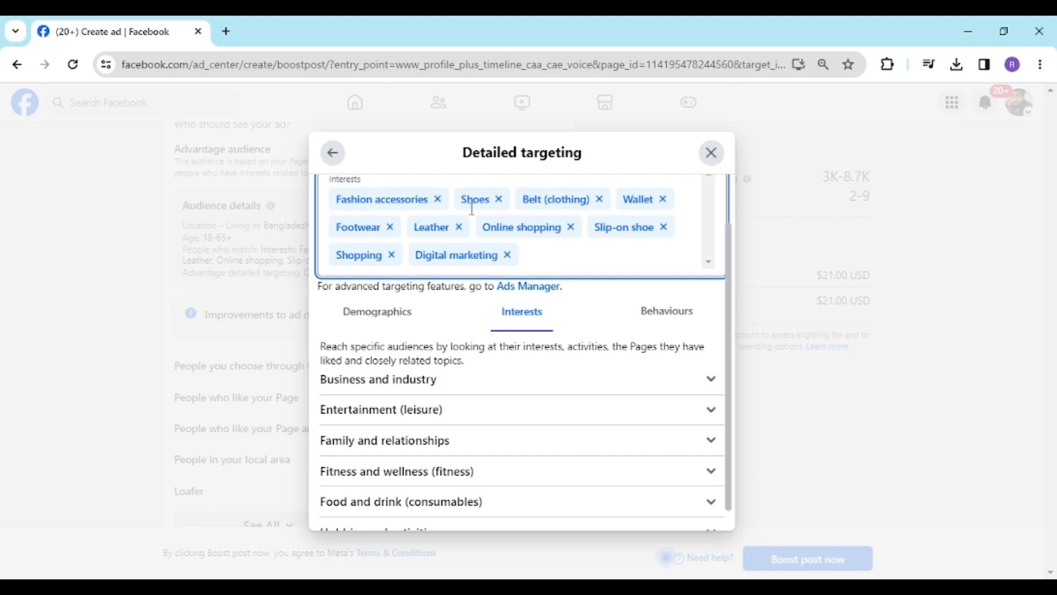
Remove Fashion accessories, Shoes, Belt (clothing) and Wallet from the targeted interests
click(438, 200)
click(372, 199)
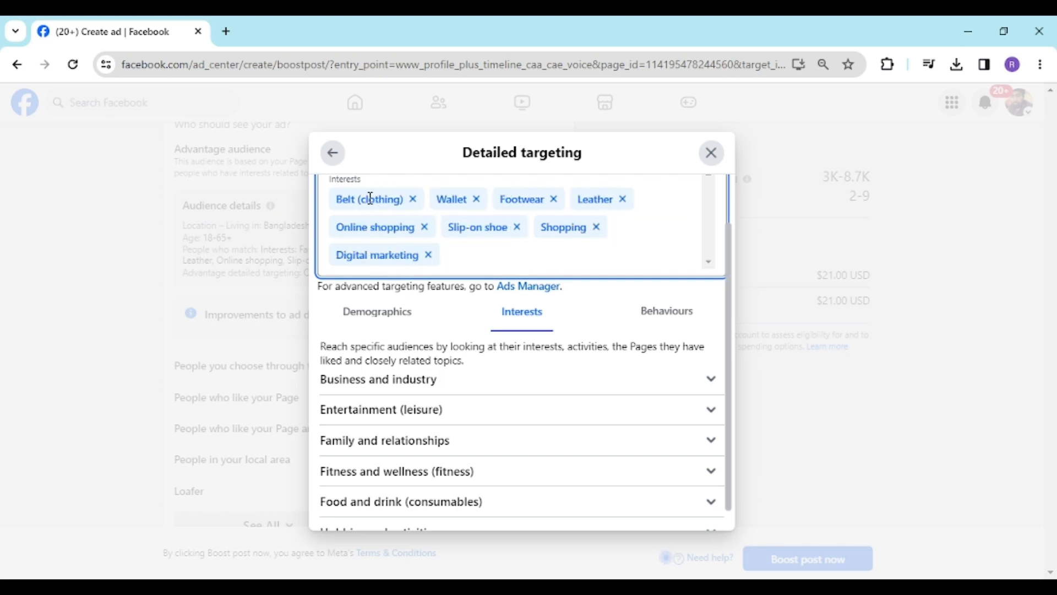
scroll(405, 193, up, 1)
click(413, 259)
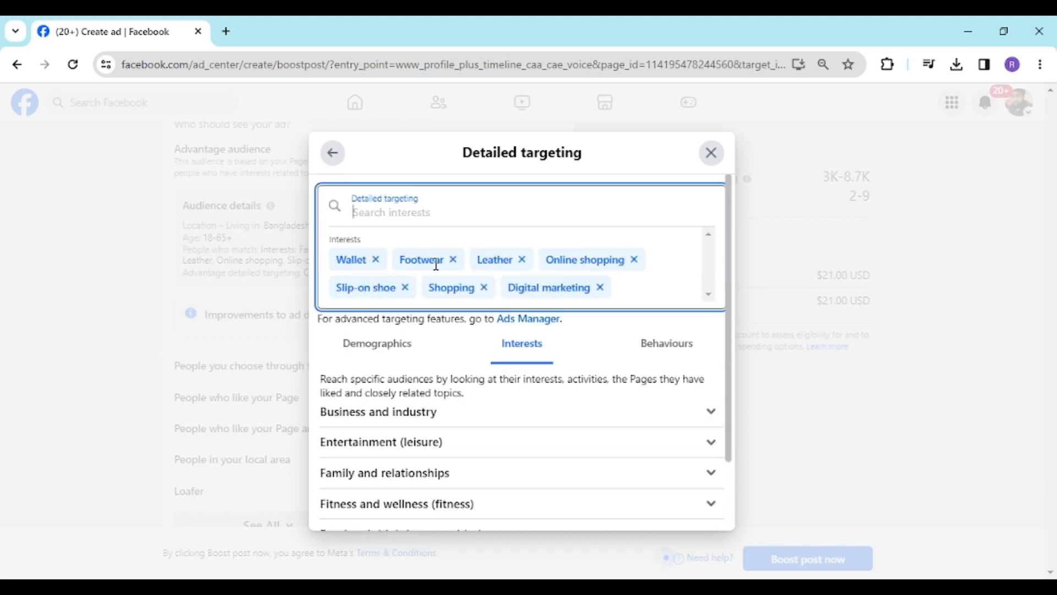
click(376, 259)
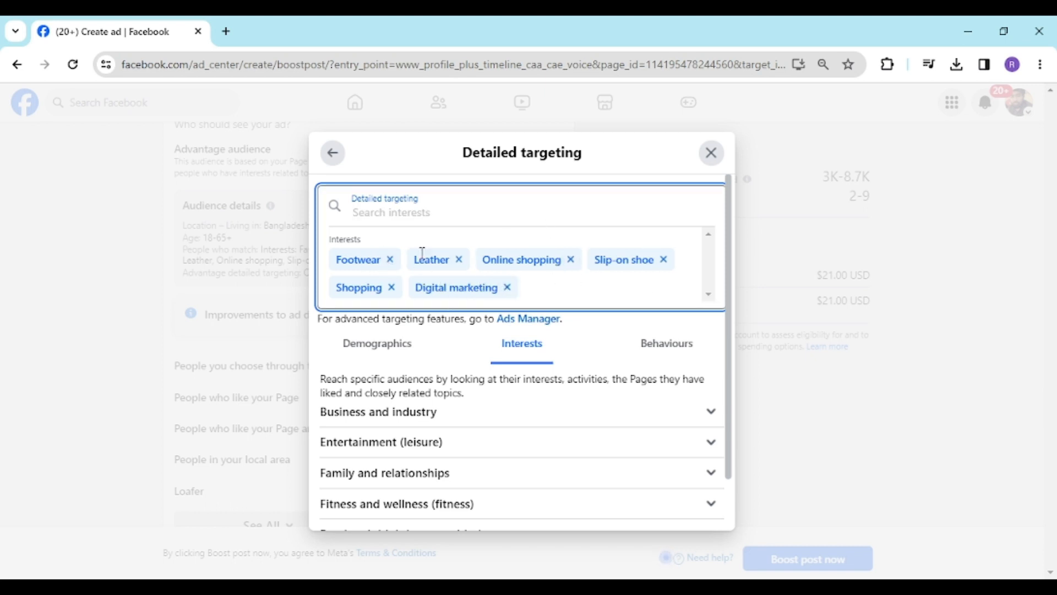
Examine the Behaviours categories of the detailed targeting, expanding Anniversary and Behaviours
click(667, 352)
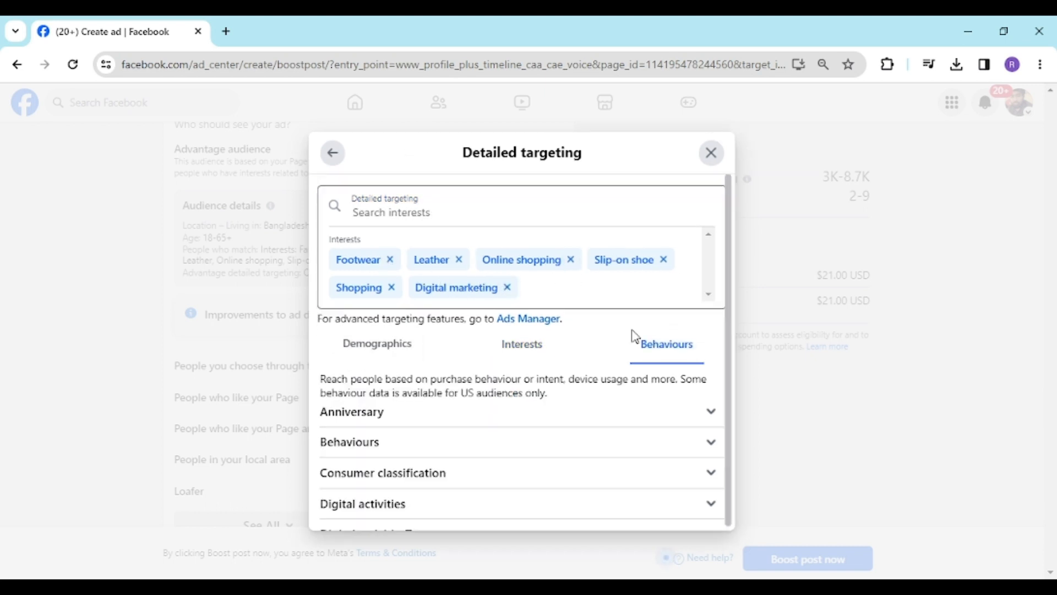
scroll(439, 373, down, 2)
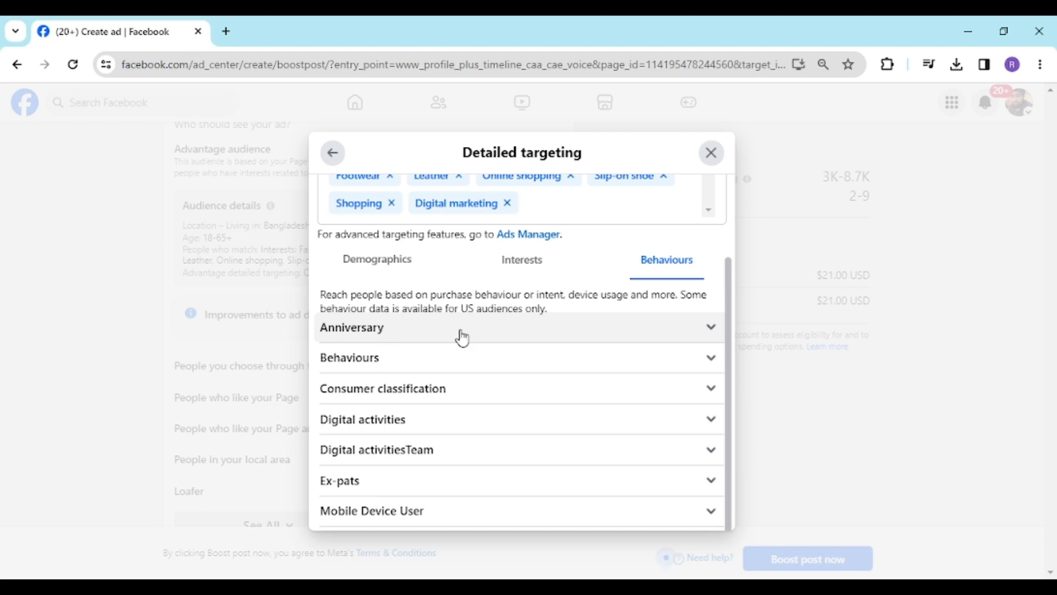
click(704, 326)
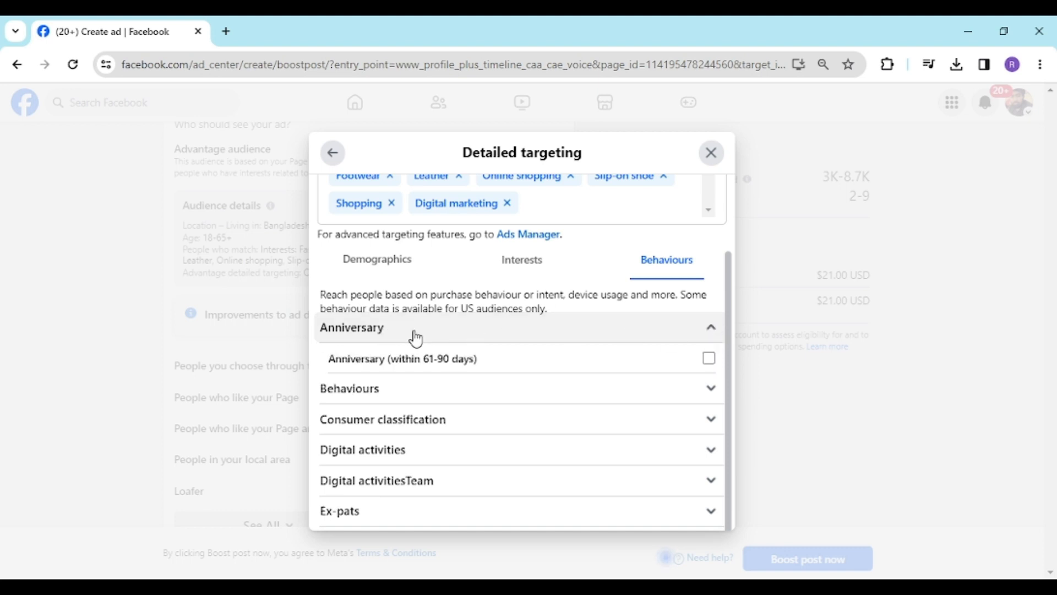
click(519, 393)
scroll(465, 345, down, 1)
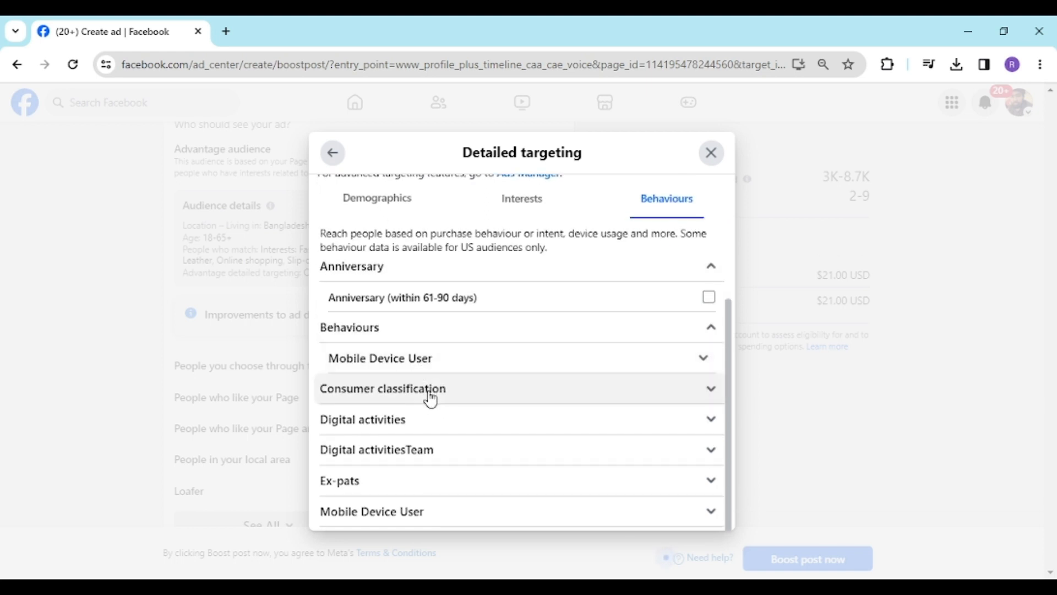
scroll(427, 298, up, 3)
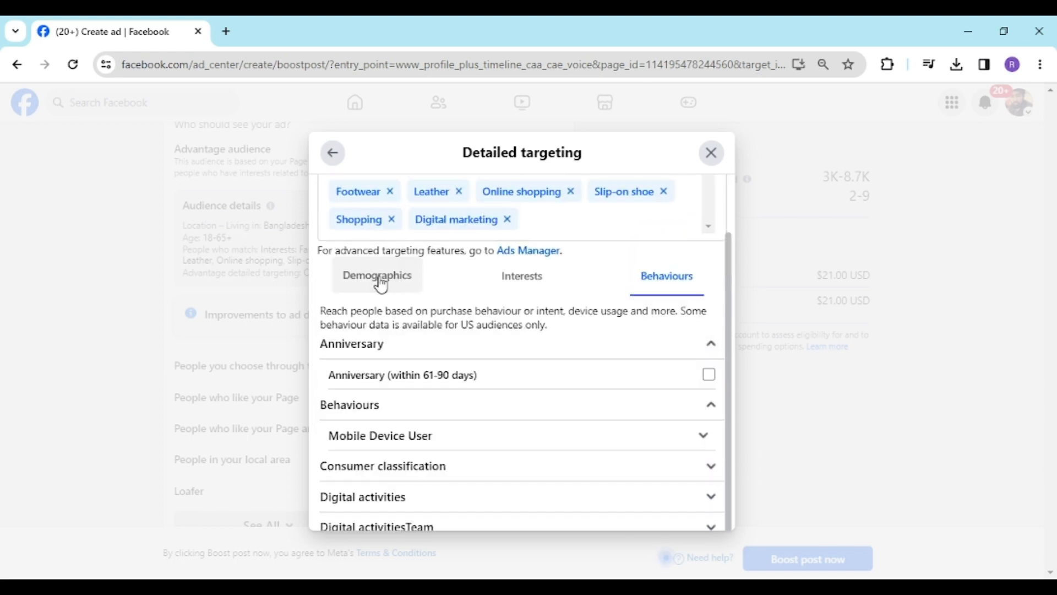
Examine the Demographics targeting options, looking into Education and the full list of Relationship status choices
click(380, 285)
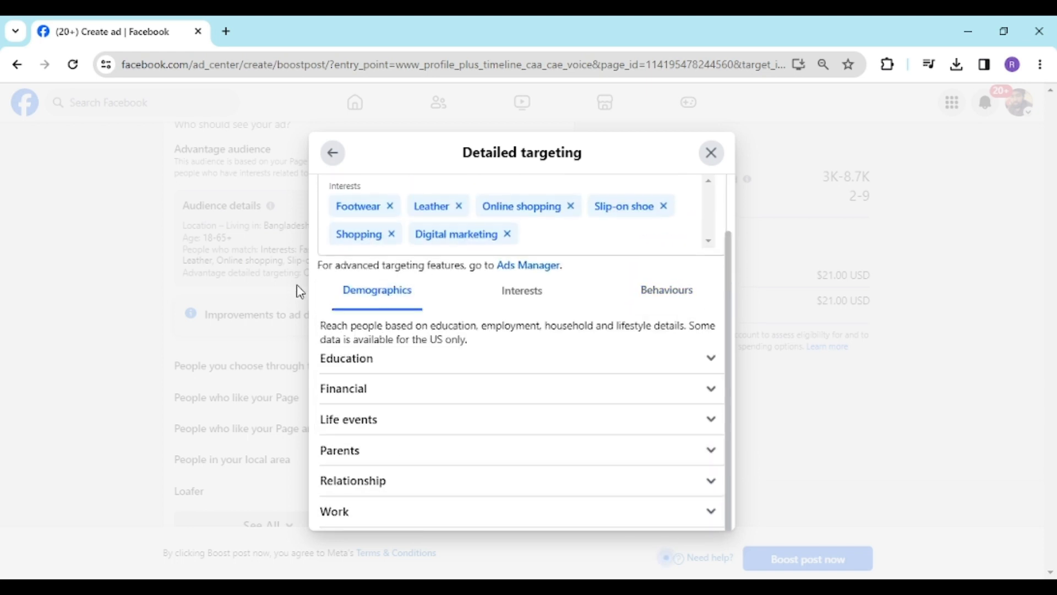
click(405, 359)
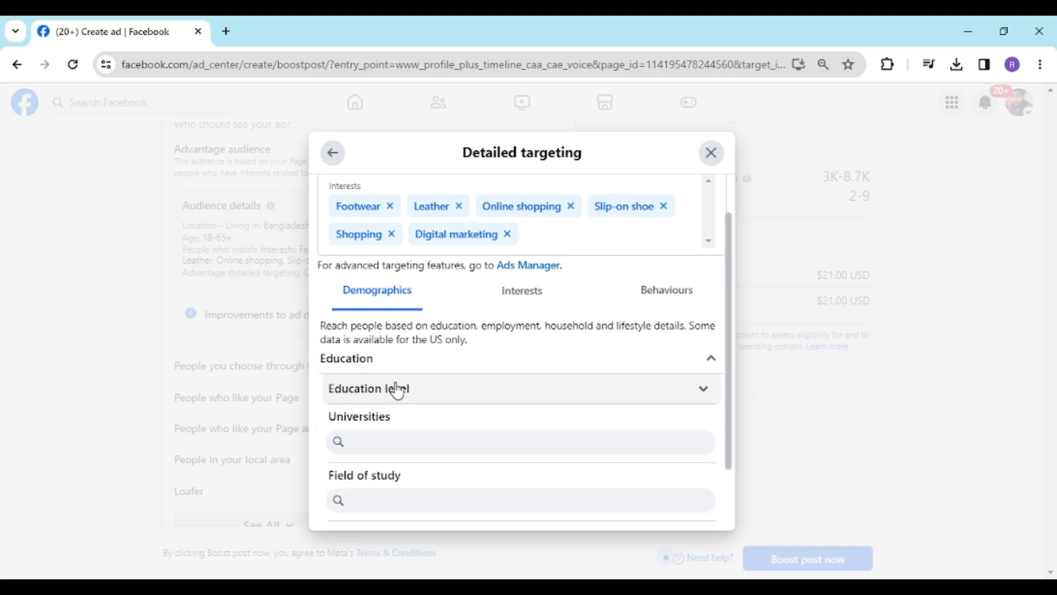
click(439, 357)
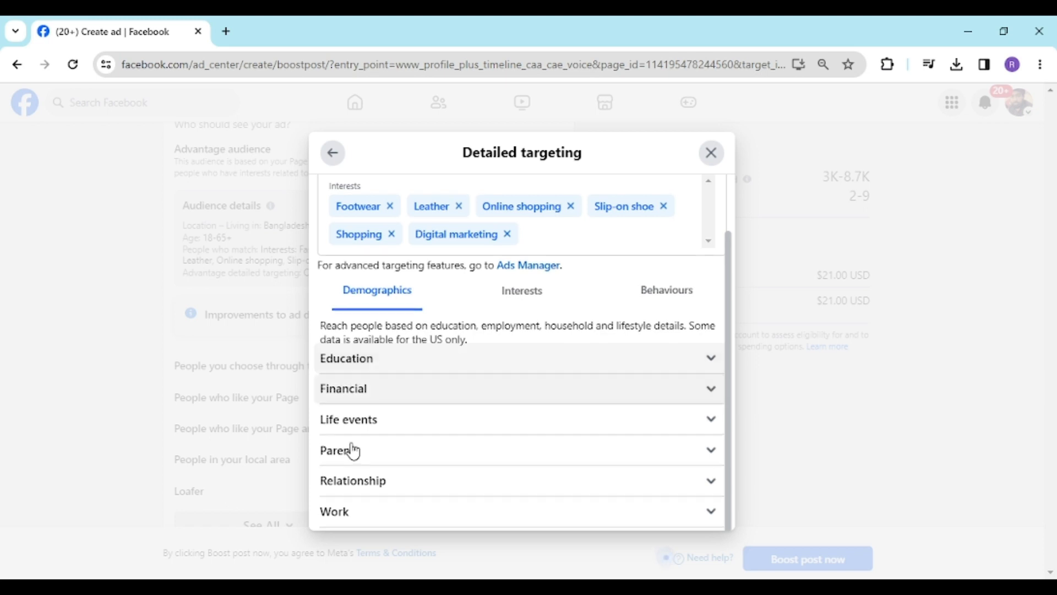
click(371, 487)
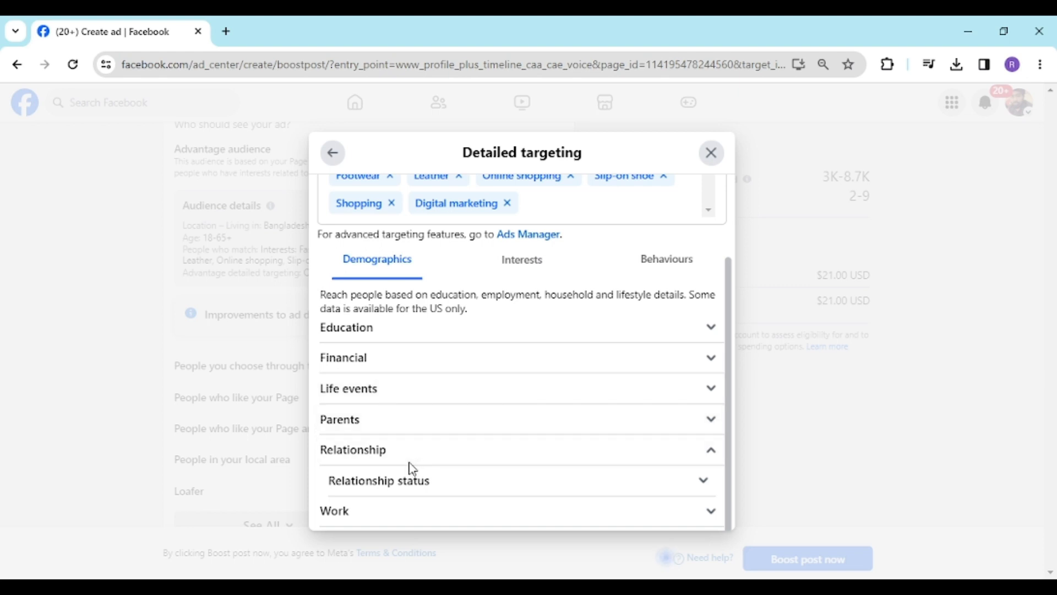
click(461, 487)
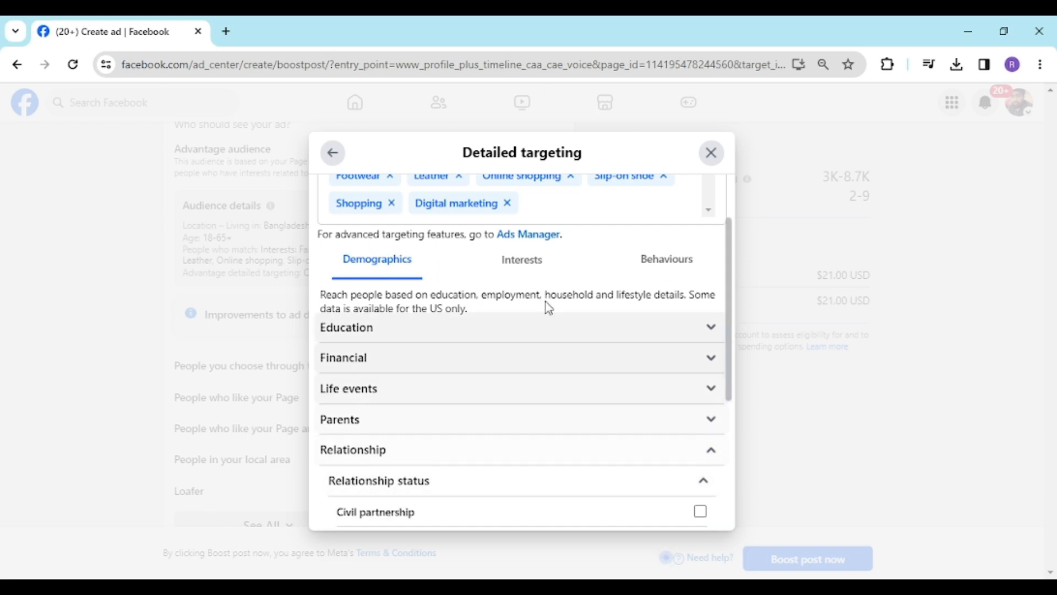
scroll(549, 308, down, 4)
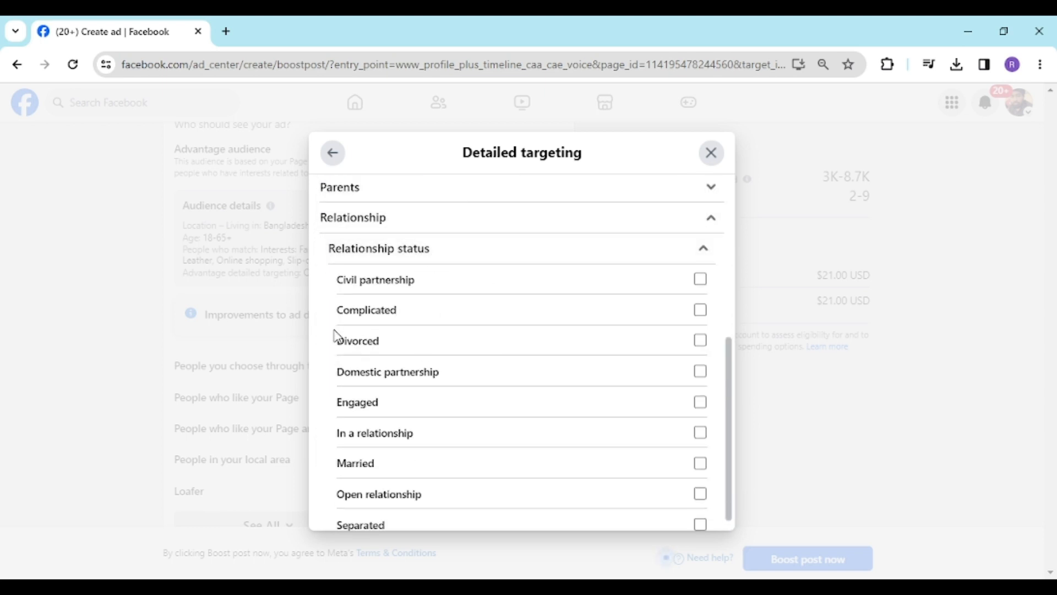
scroll(477, 373, down, 2)
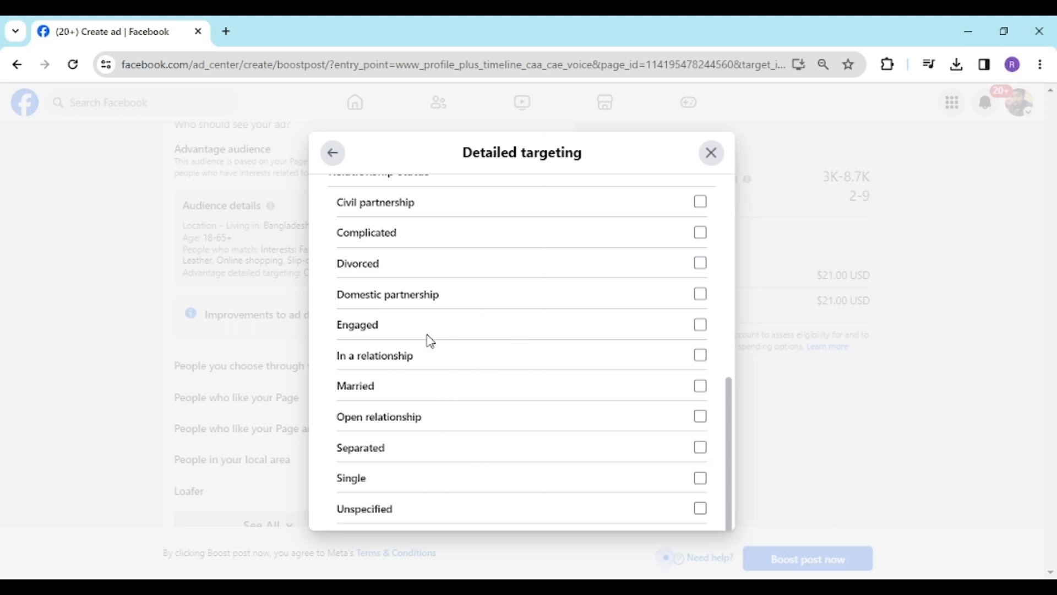
scroll(432, 401, up, 4)
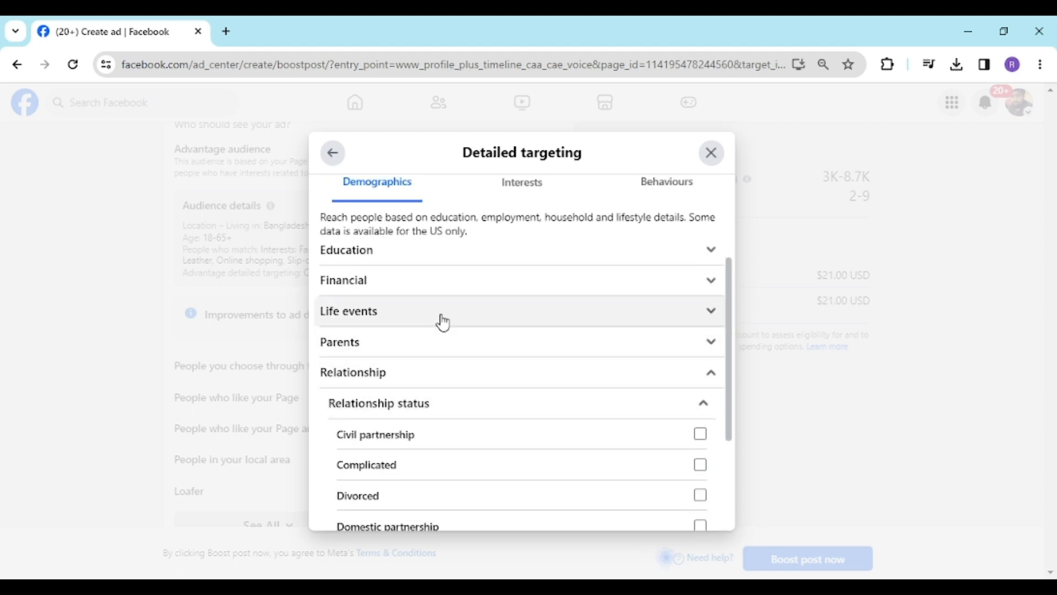
scroll(443, 325, down, 5)
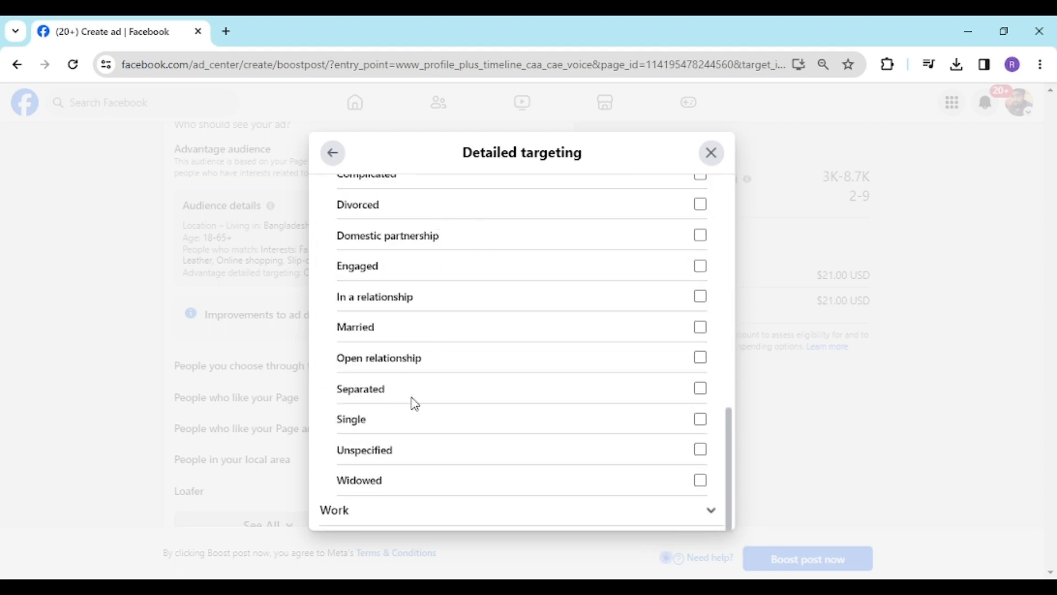
Leave the detailed targeting and close the audience editor without saving the changes, confirming the closure
click(336, 154)
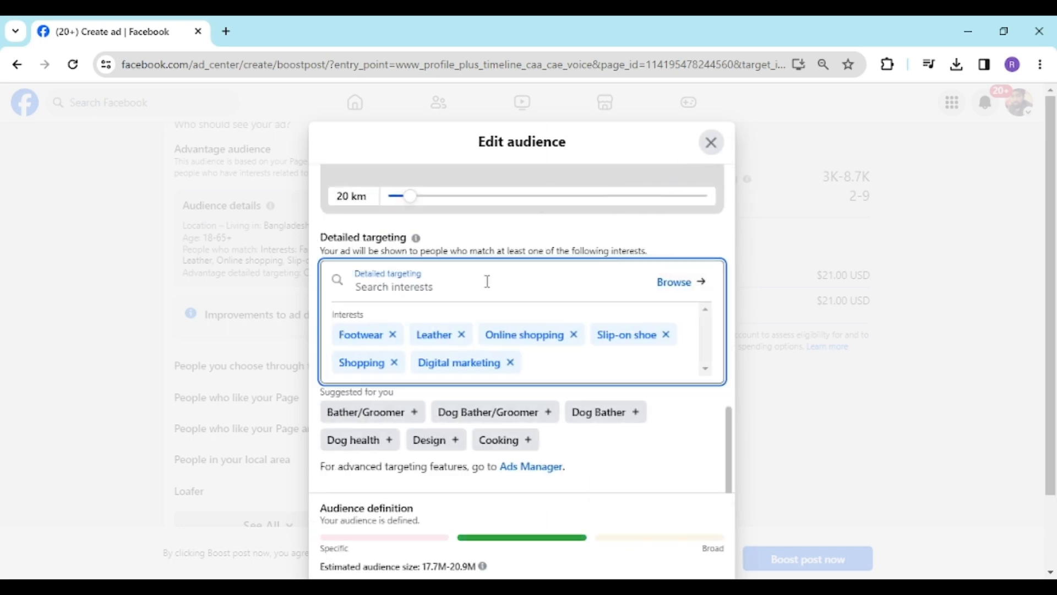
click(713, 146)
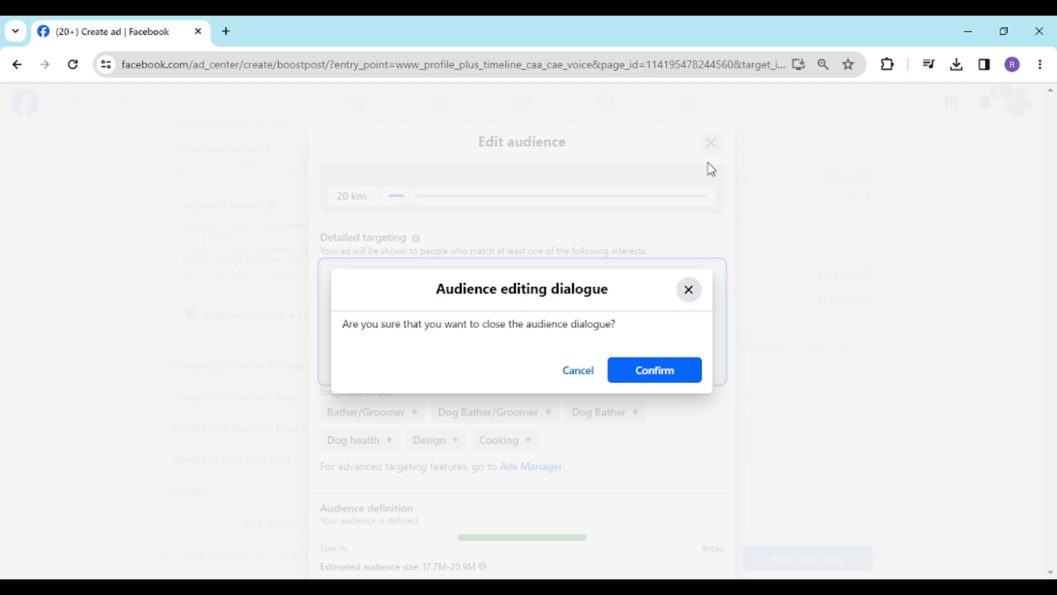
click(654, 358)
Examine the ad's duration settings, looking at the number of days and the end date calendar
scroll(255, 225, down, 1)
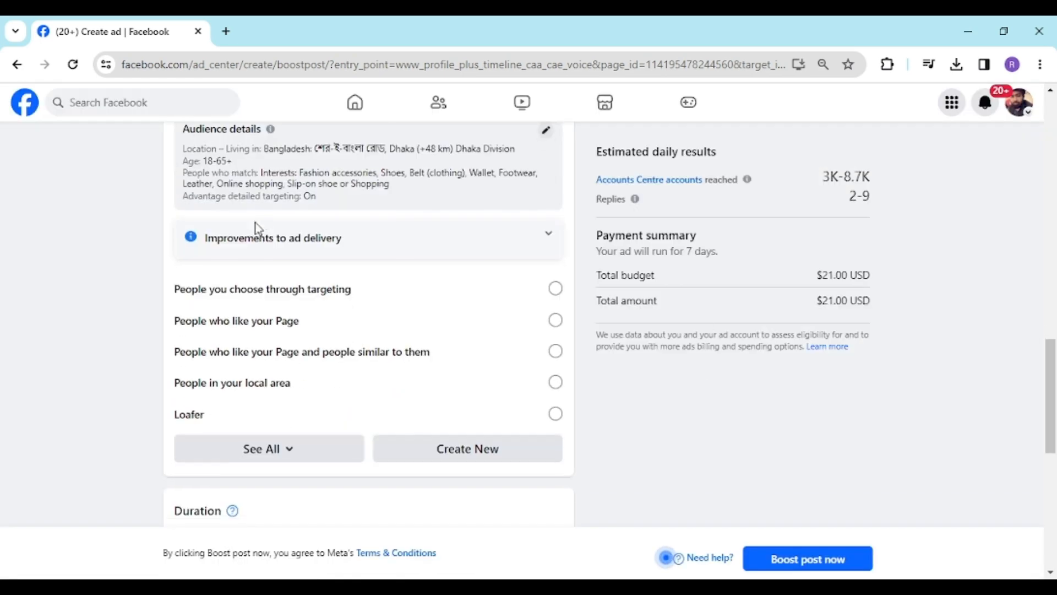
scroll(448, 226, down, 5)
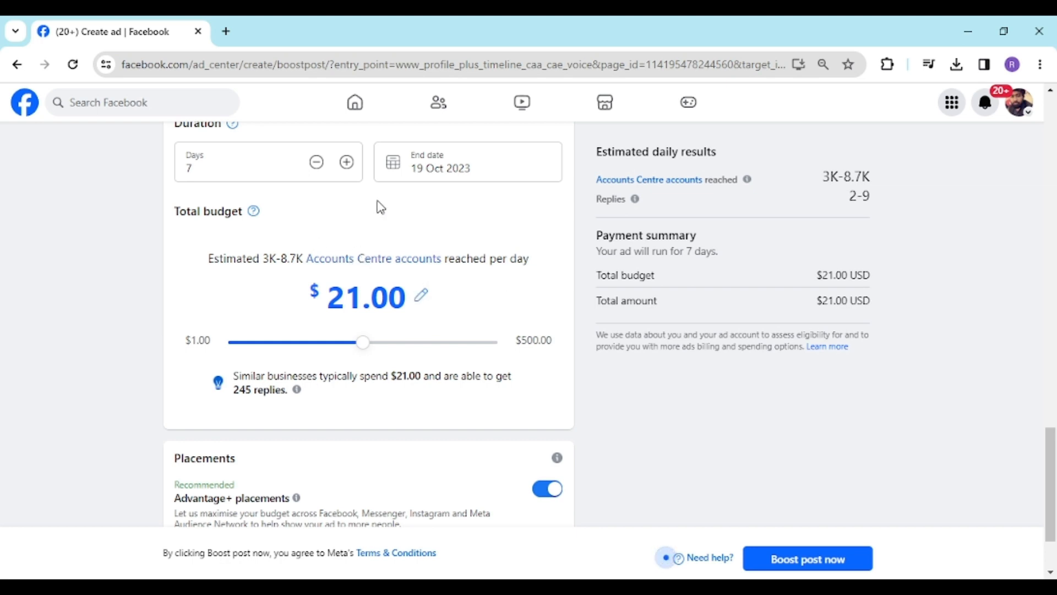
click(230, 170)
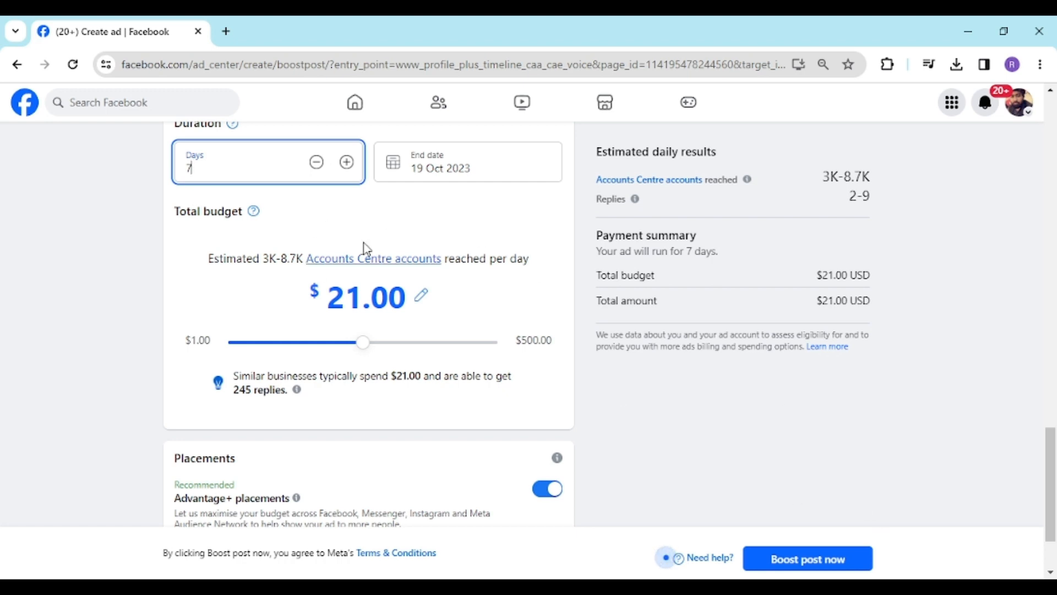
click(391, 168)
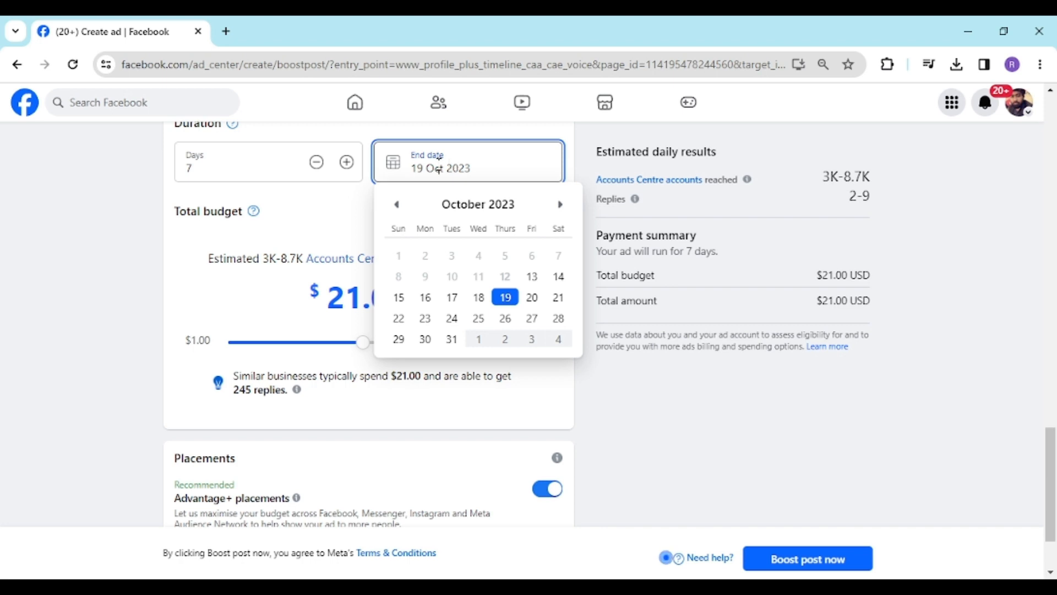
click(348, 219)
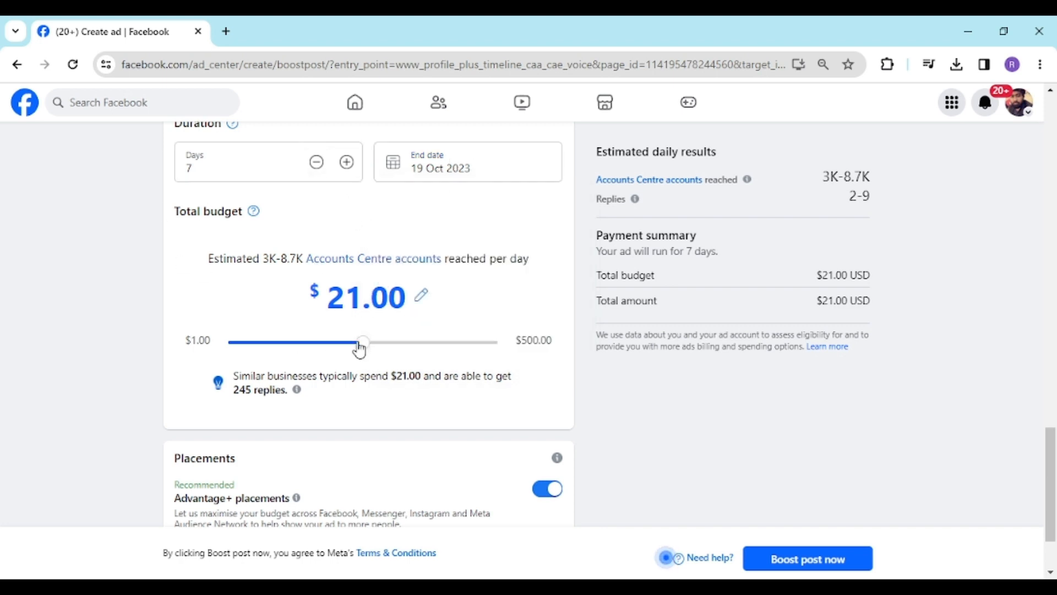
Lower the ad's total budget to $15.00 and further to $6.00
mouse_move(360, 348)
mouse_down()
mouse_move(307, 349)
mouse_move(406, 354)
mouse_move(300, 351)
mouse_move(342, 356)
mouse_up()
scroll(352, 352, down, 1)
scroll(517, 252, up, 1)
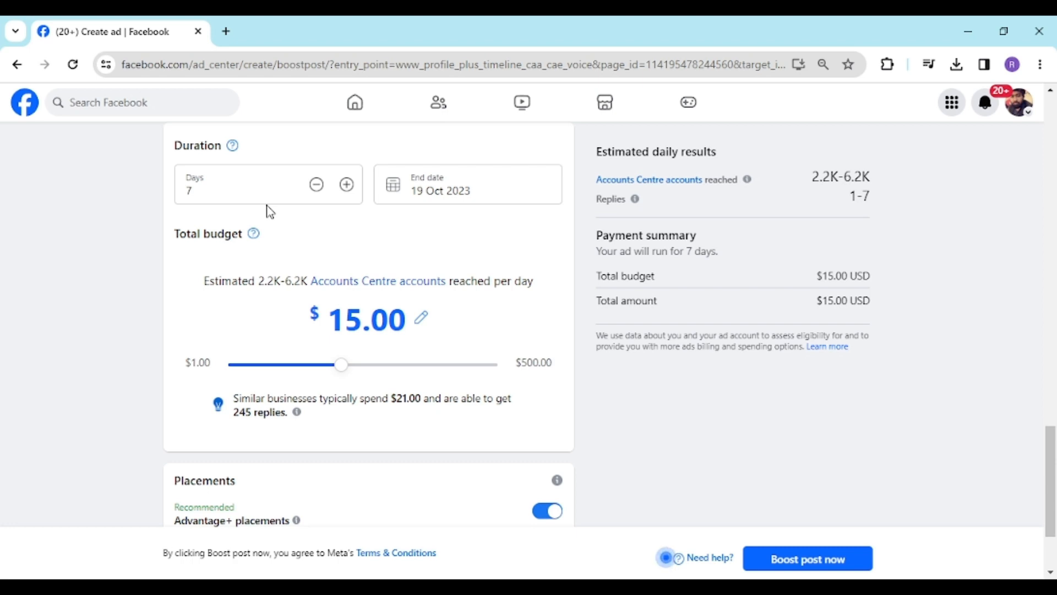
click(232, 182)
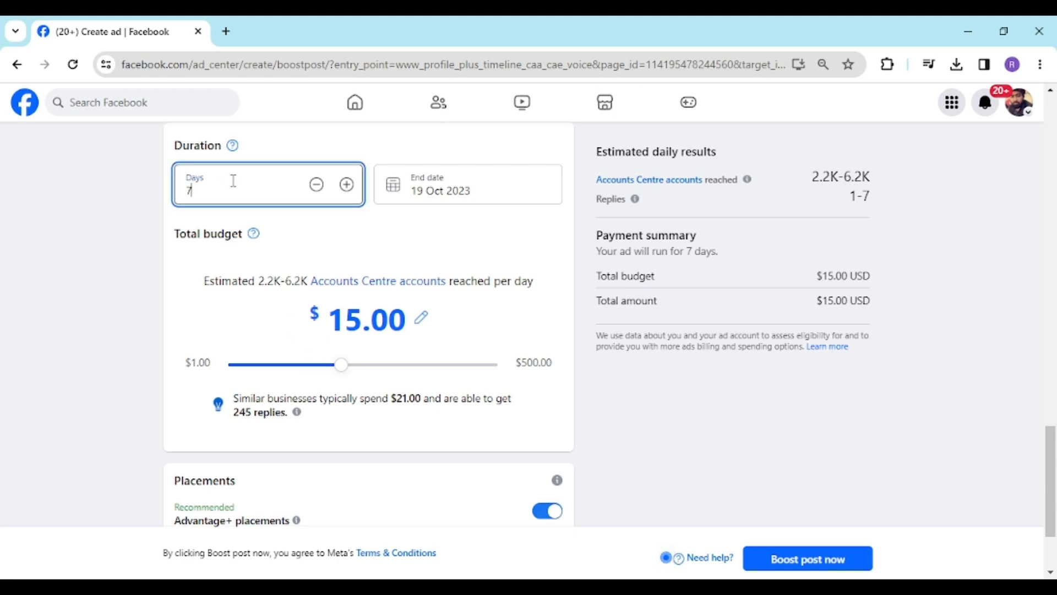
drag(342, 373, 284, 378)
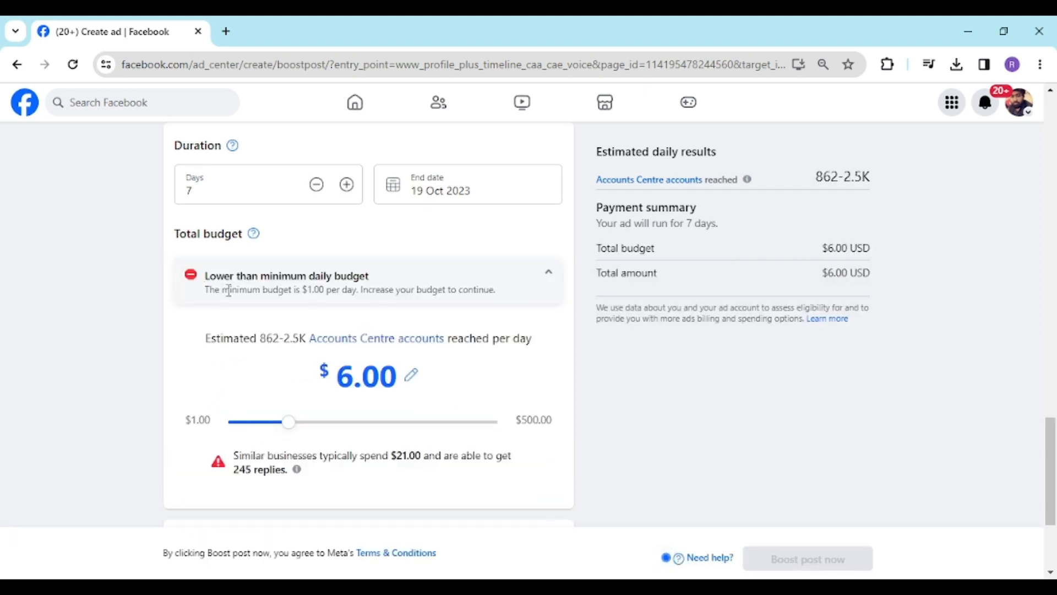
Raise the total budget to $8.00, and edit the amount directly to $7.00
drag(290, 289, 358, 290)
scroll(360, 215, down, 1)
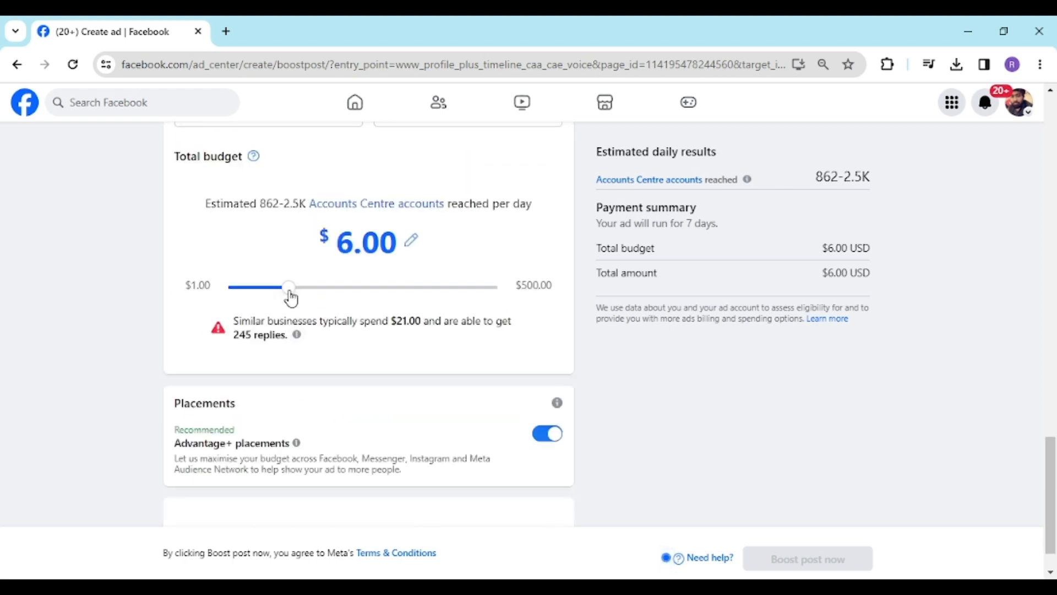
drag(289, 287, 299, 288)
click(412, 242)
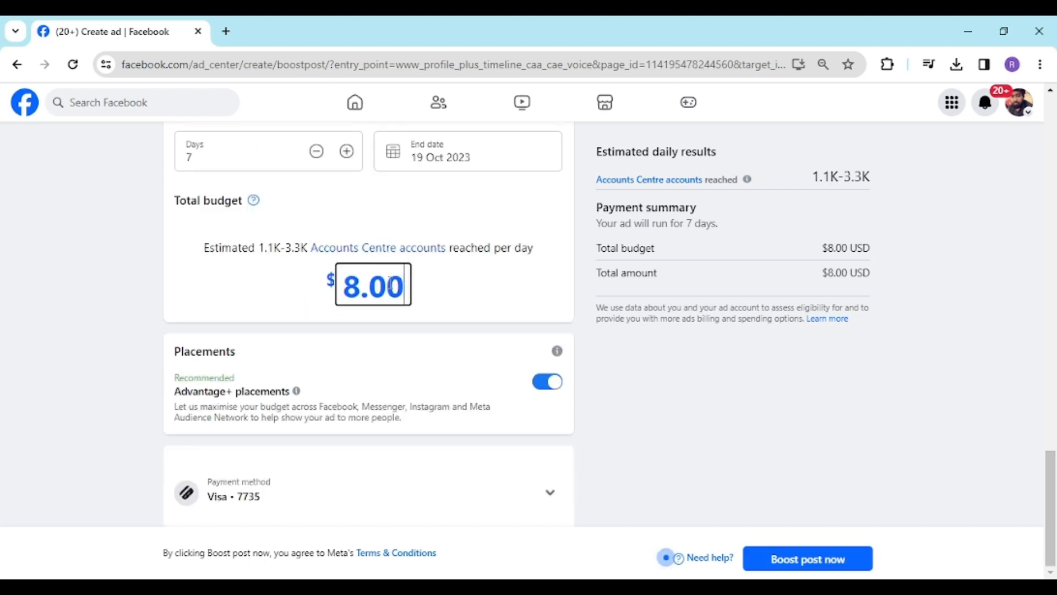
text(7)
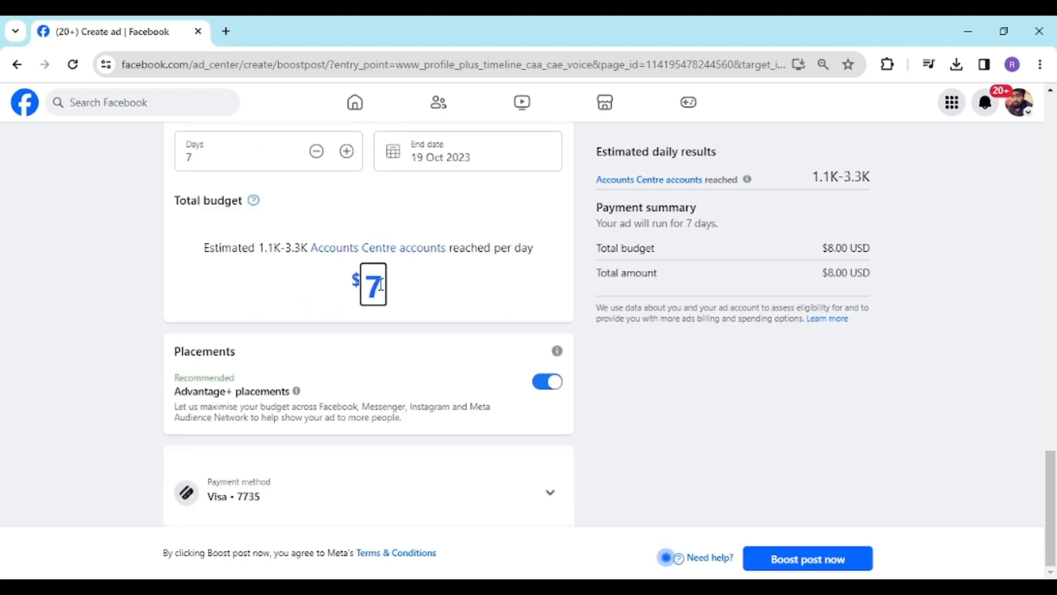
click(533, 260)
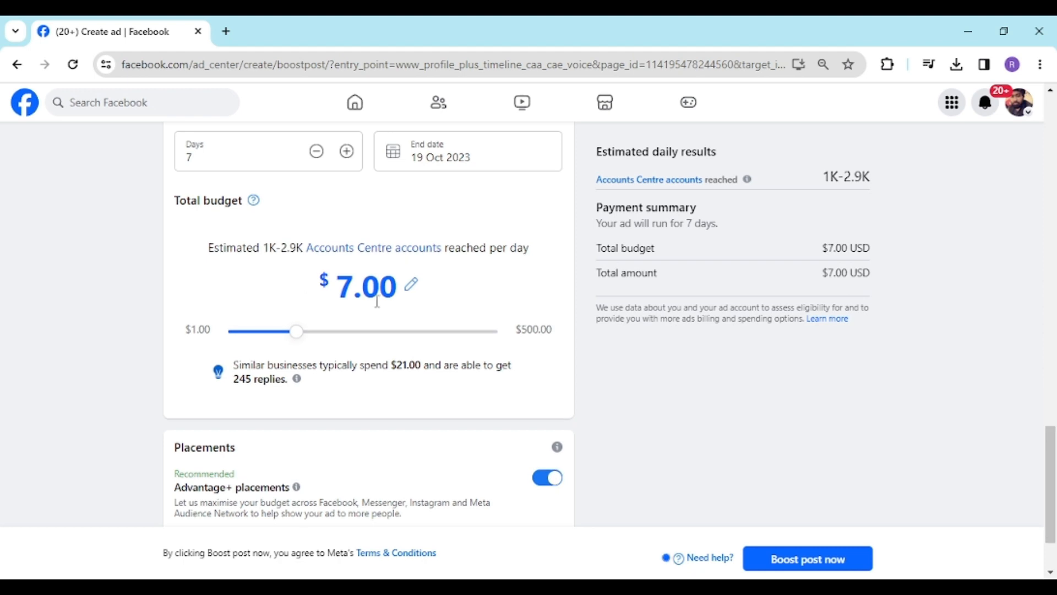
Set the ad's total budget to $10.00
drag(292, 342, 308, 342)
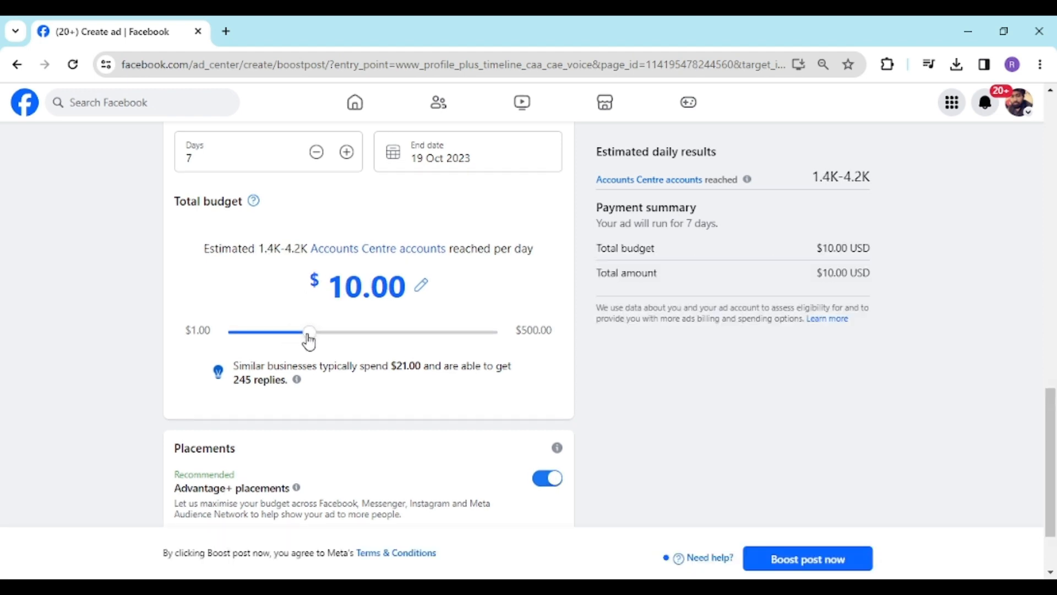
scroll(444, 272, up, 2)
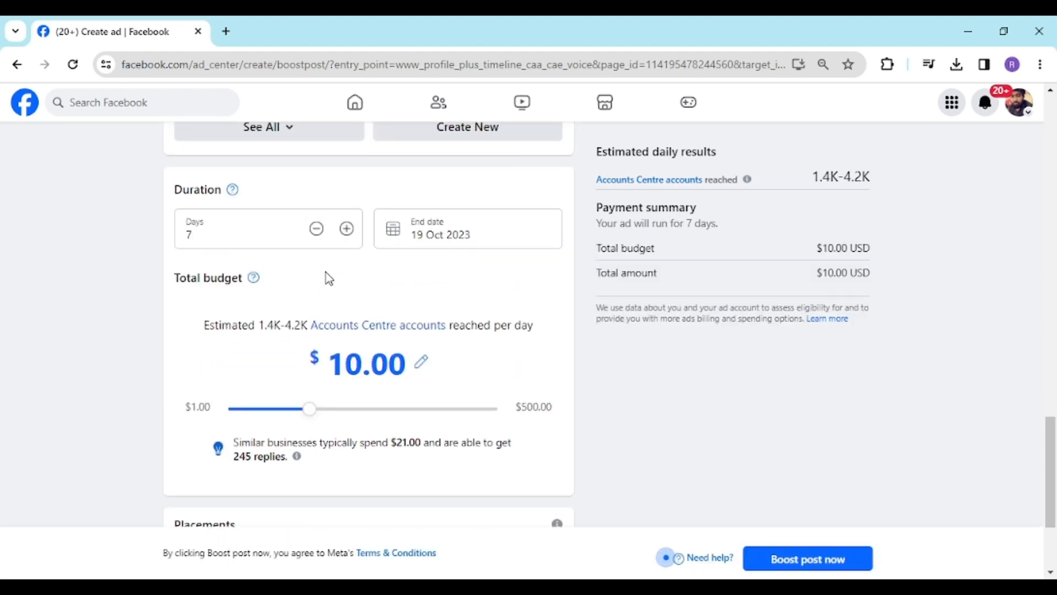
scroll(446, 274, down, 1)
Turn off Advantage+ placements and exclude Messenger and Instagram from the manual placements, keeping only Facebook
scroll(446, 274, down, 3)
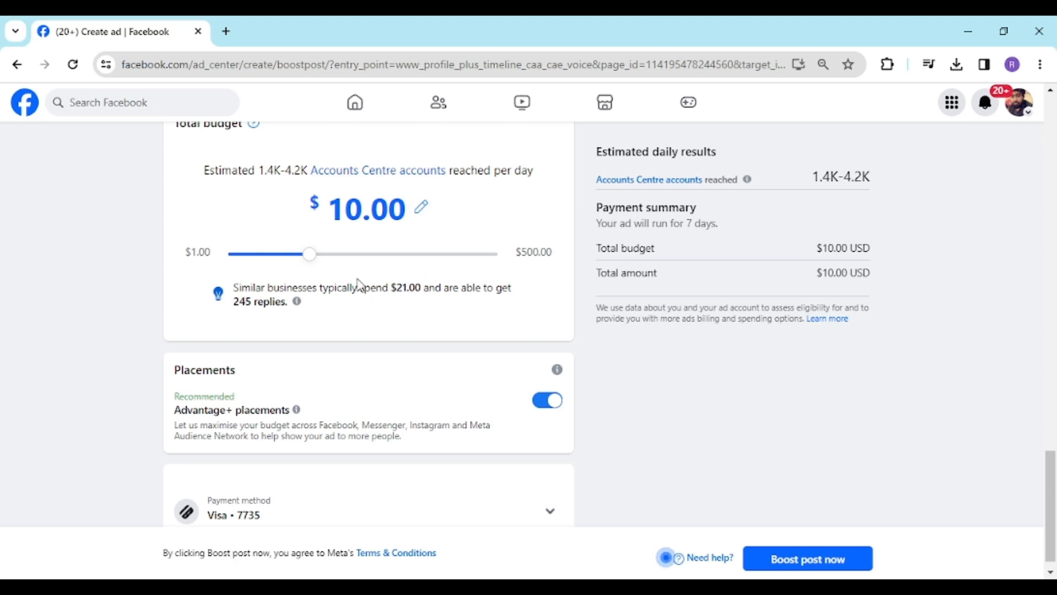
scroll(358, 283, down, 1)
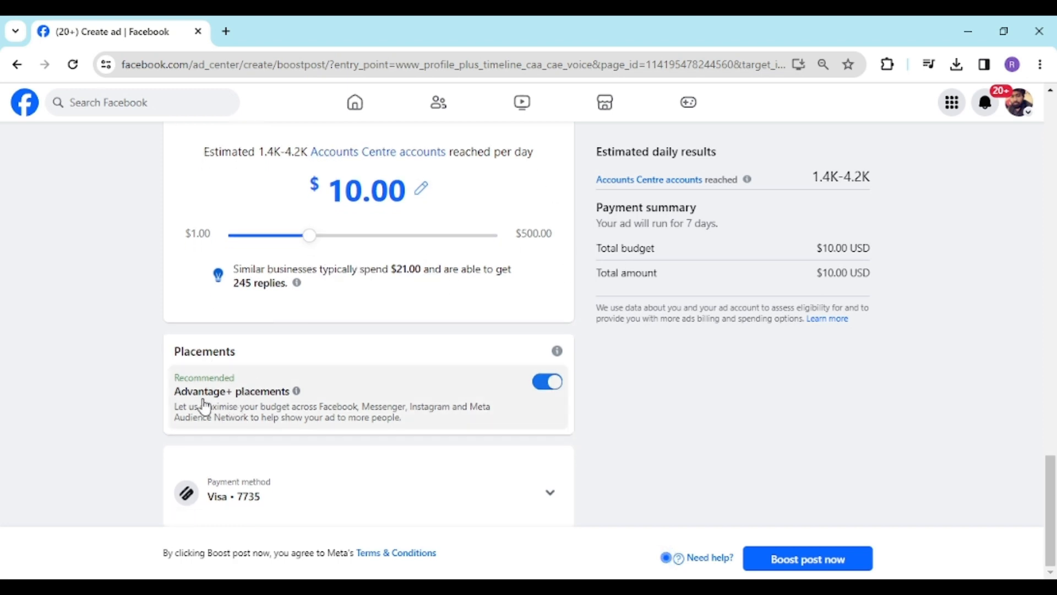
click(272, 416)
scroll(253, 250, down, 3)
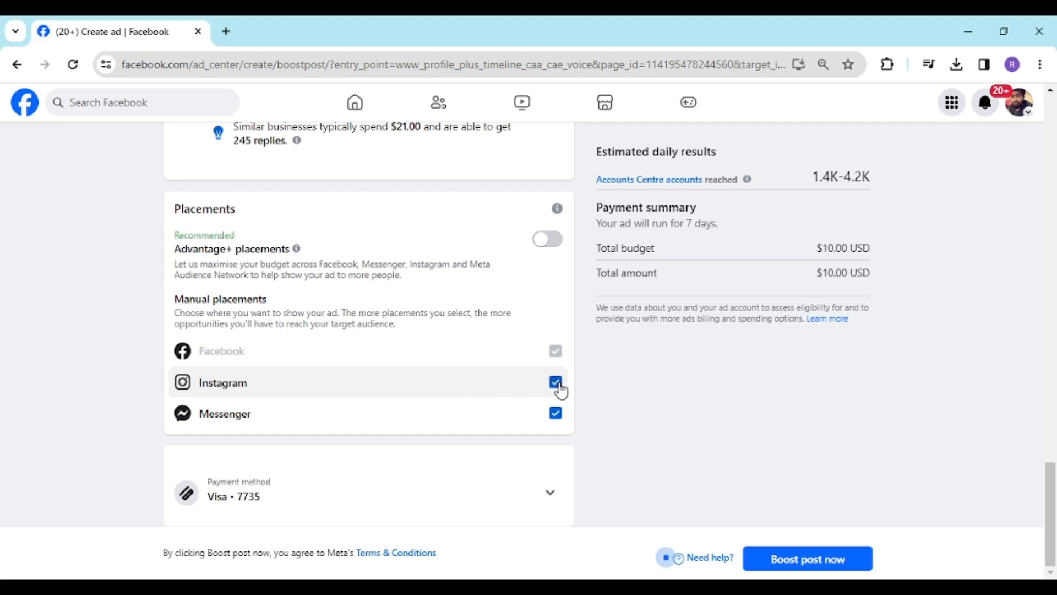
click(558, 413)
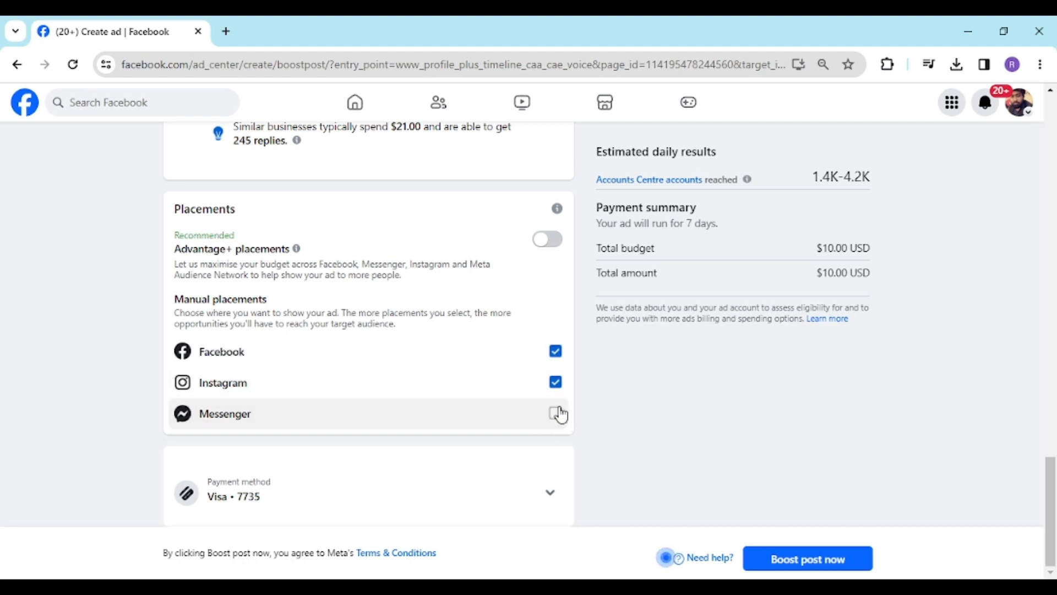
click(555, 382)
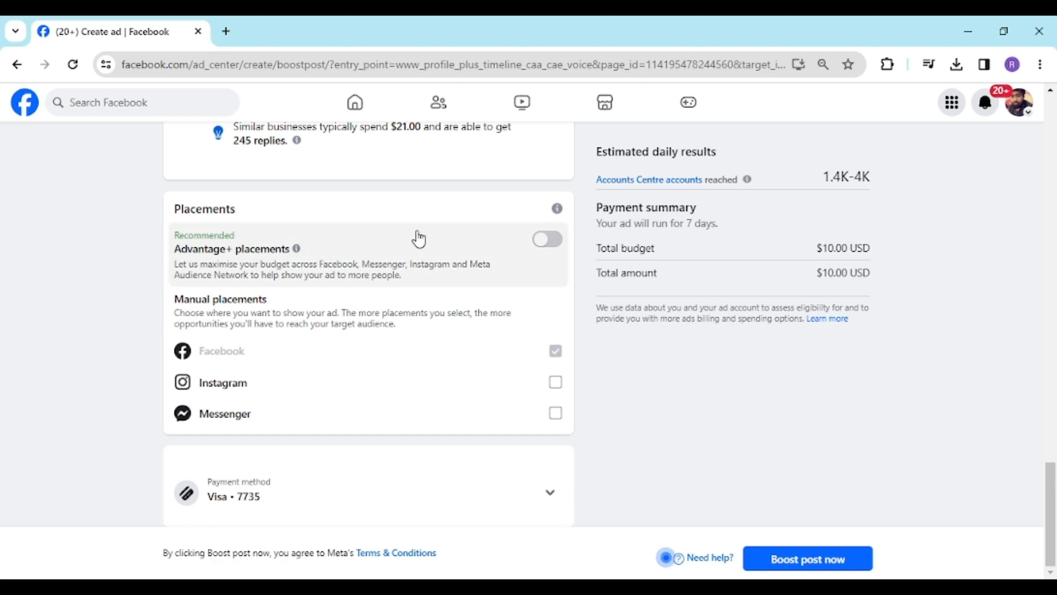
Turn Advantage+ placements back on and check the details of the ad's payment method
click(542, 243)
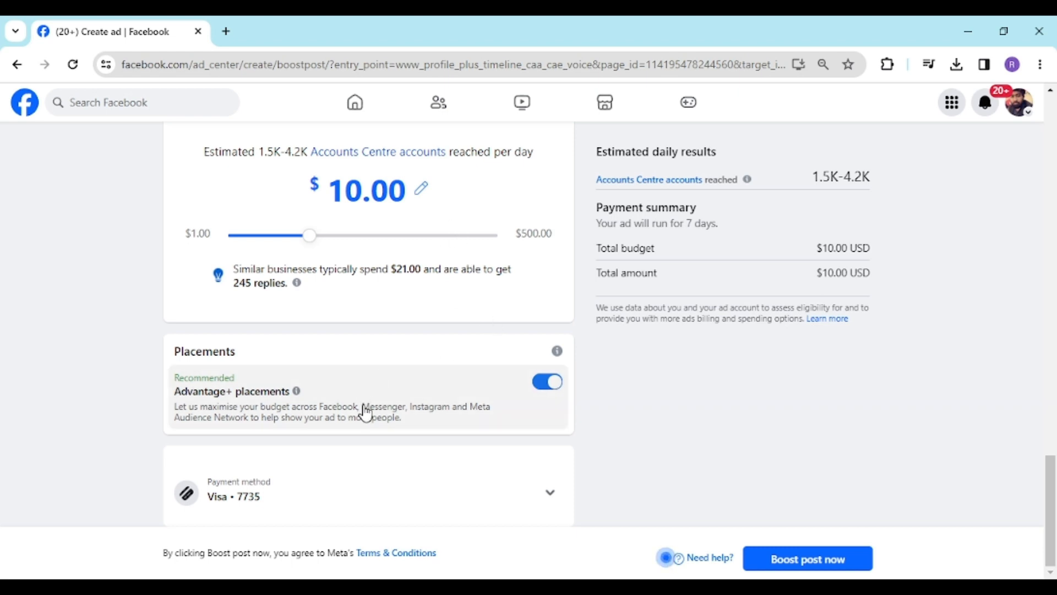
click(551, 498)
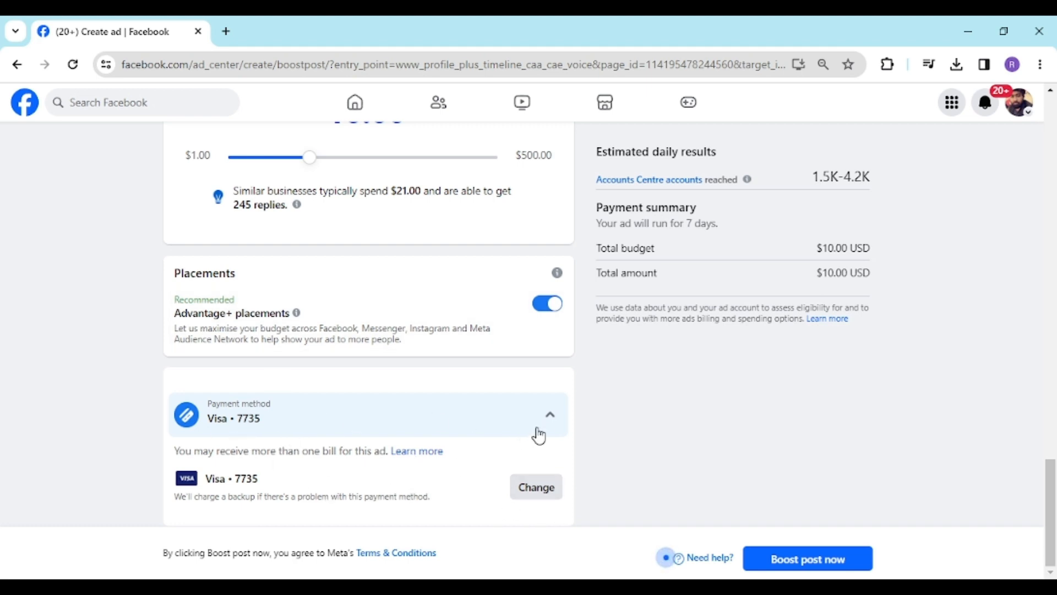
click(548, 419)
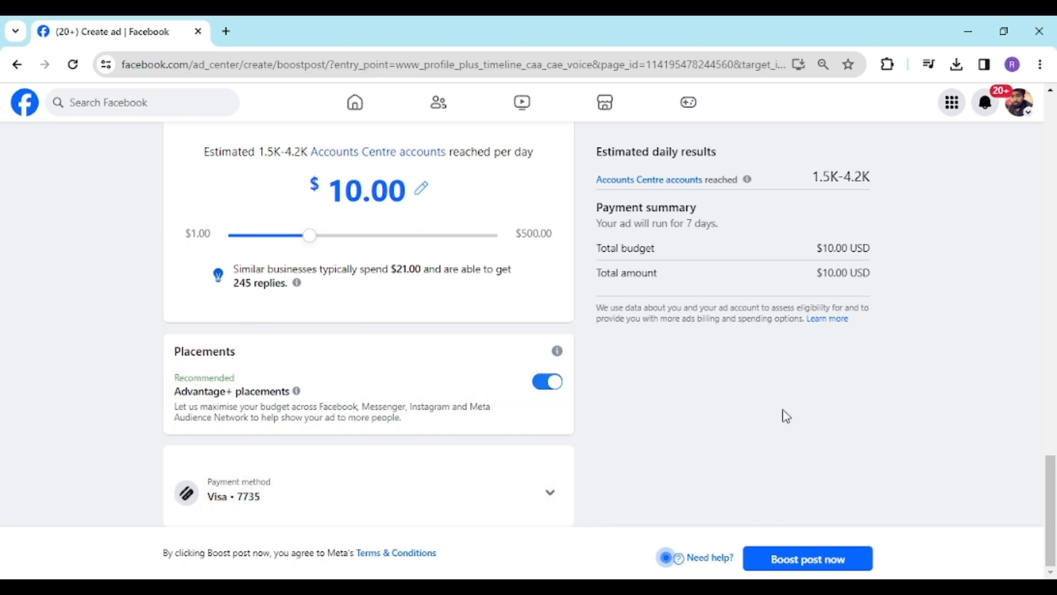
Review the audience details, duration and total budget together with the estimated daily number of accounts reached
scroll(511, 420, up, 6)
scroll(511, 420, up, 15)
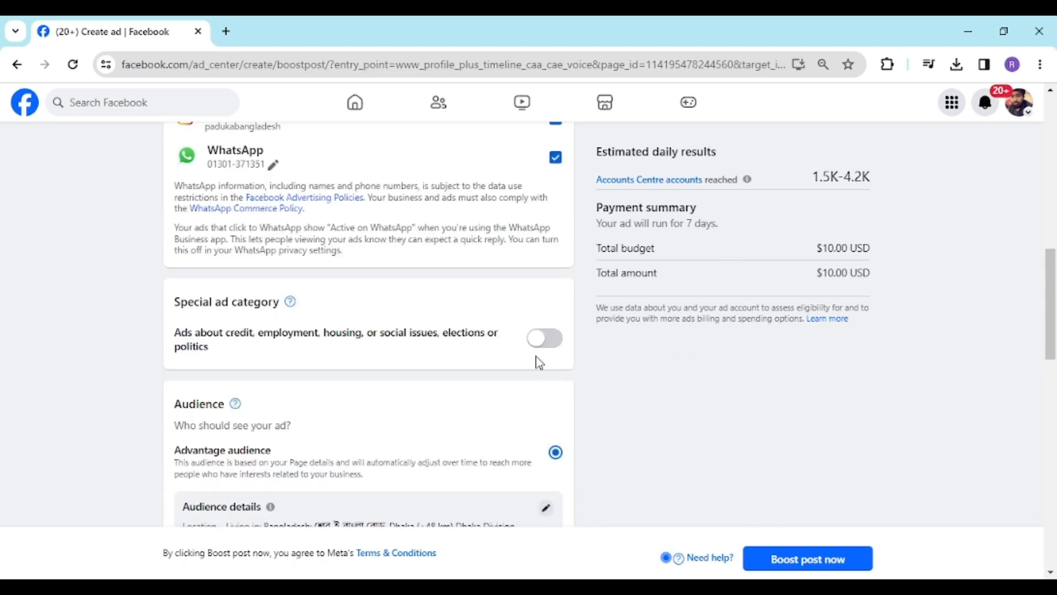
scroll(270, 307, down, 15)
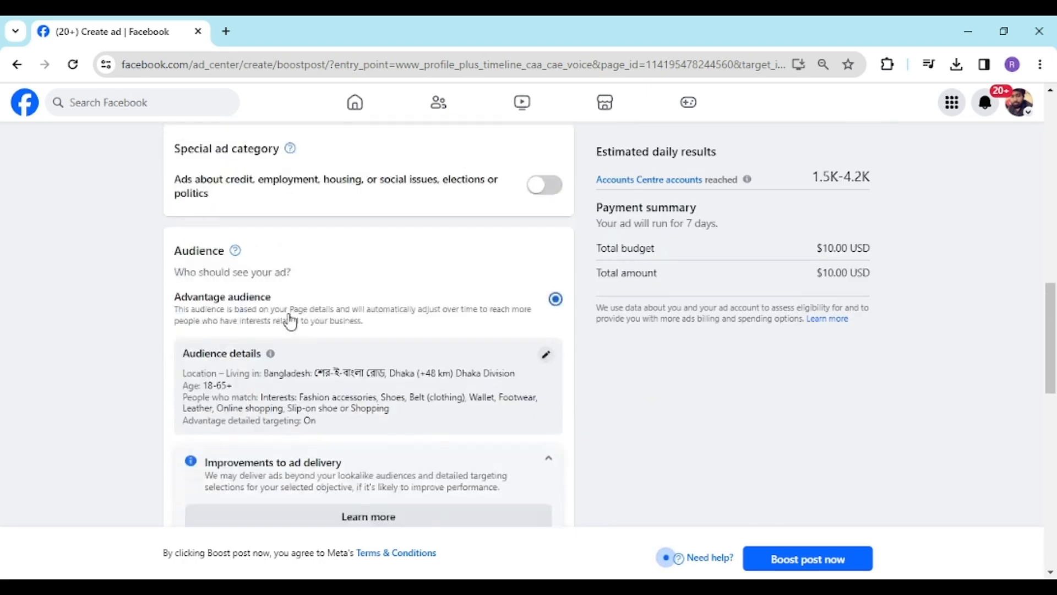
scroll(329, 306, down, 7)
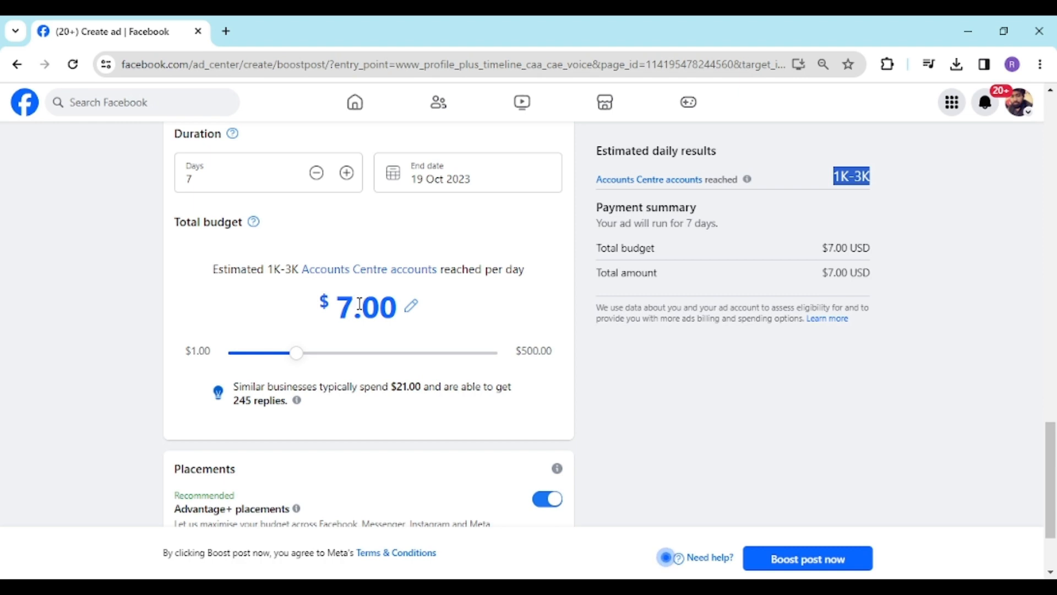
click(836, 199)
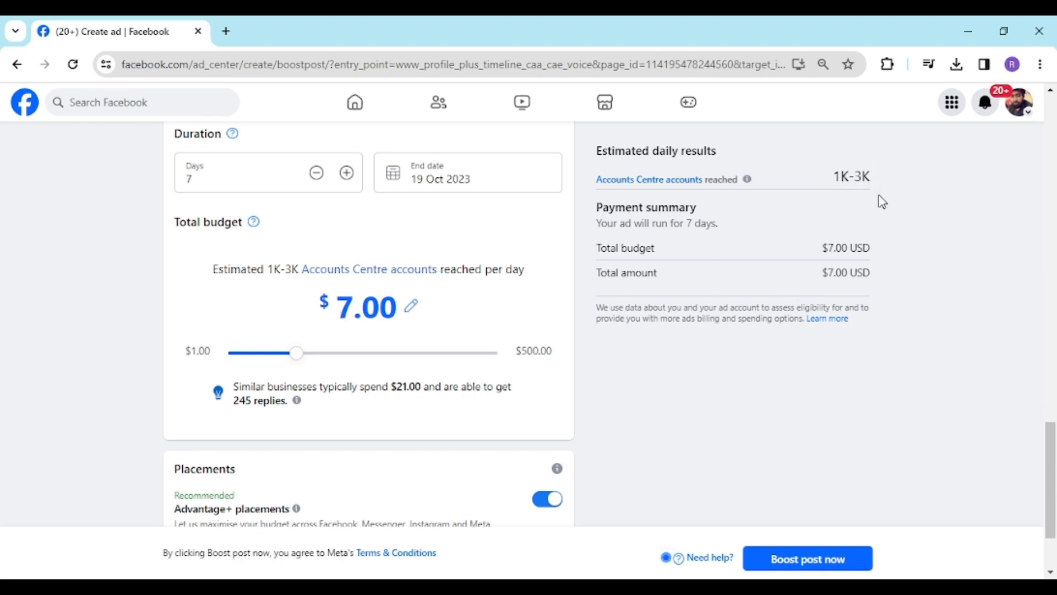
scroll(799, 202, up, 1)
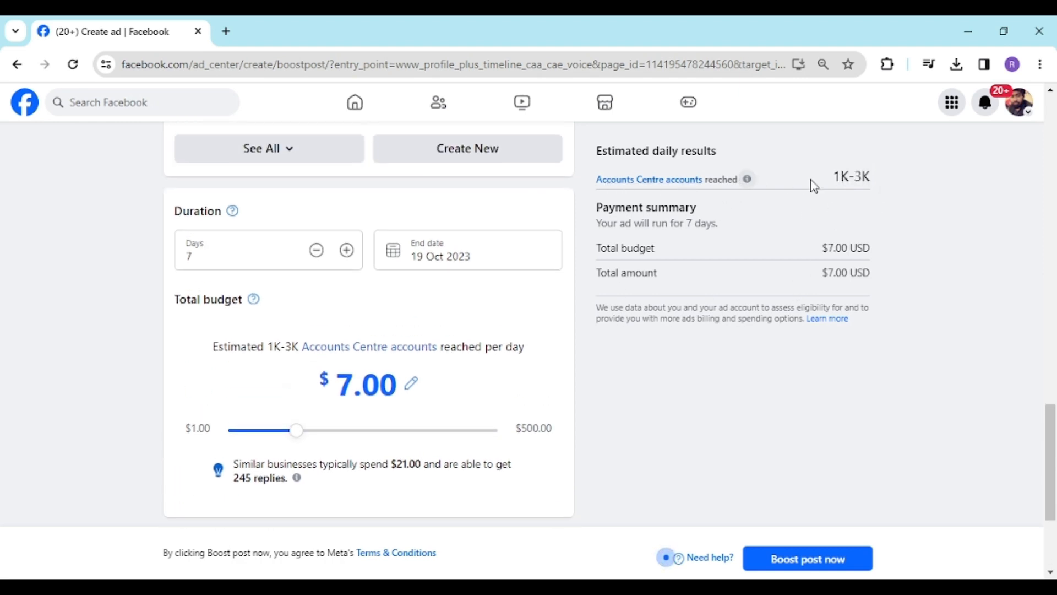
drag(833, 176, 868, 178)
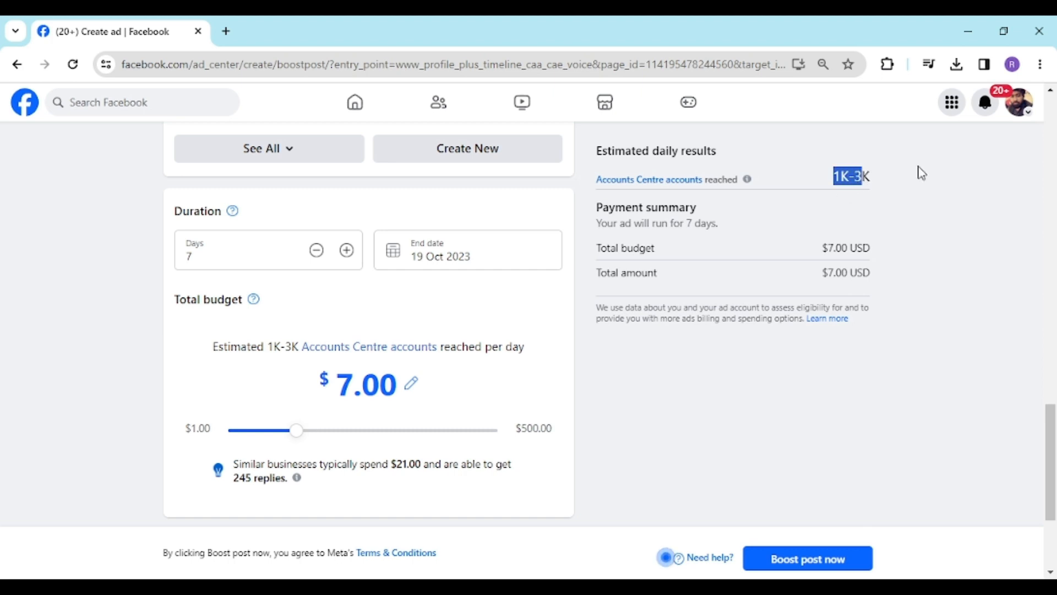
click(877, 179)
double_click(866, 176)
scroll(830, 231, up, 6)
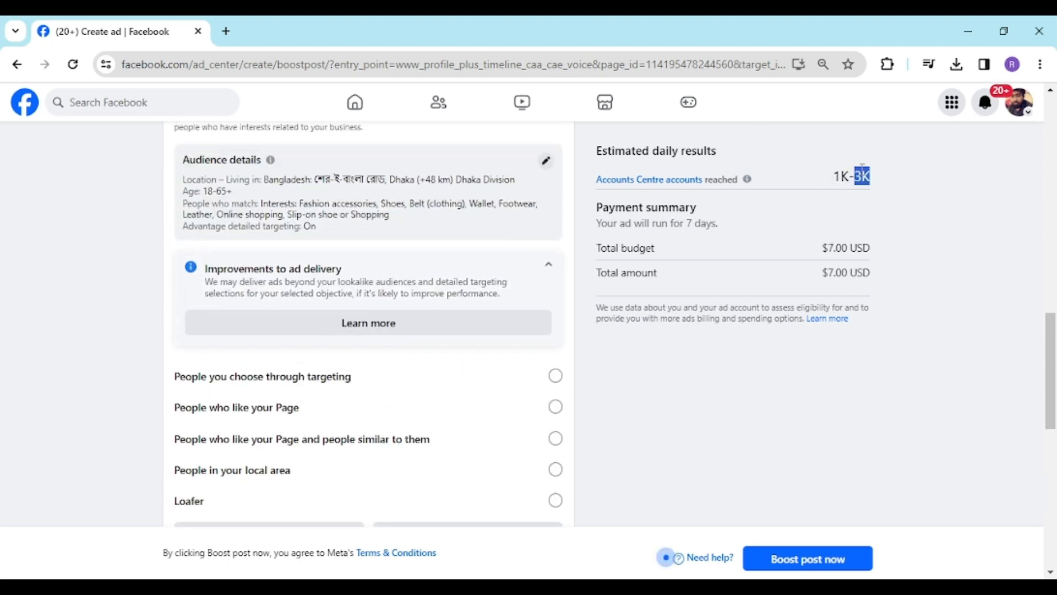
Review the ad's special category, goal, Advantage+ creative, message template, messaging apps and ad preview
scroll(823, 216, up, 4)
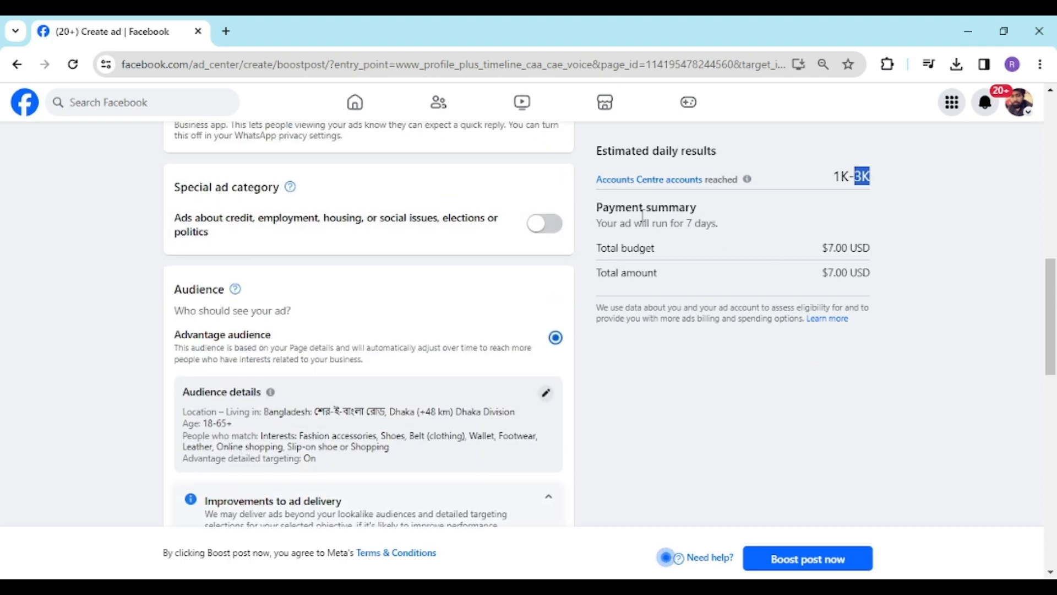
scroll(716, 276, up, 3)
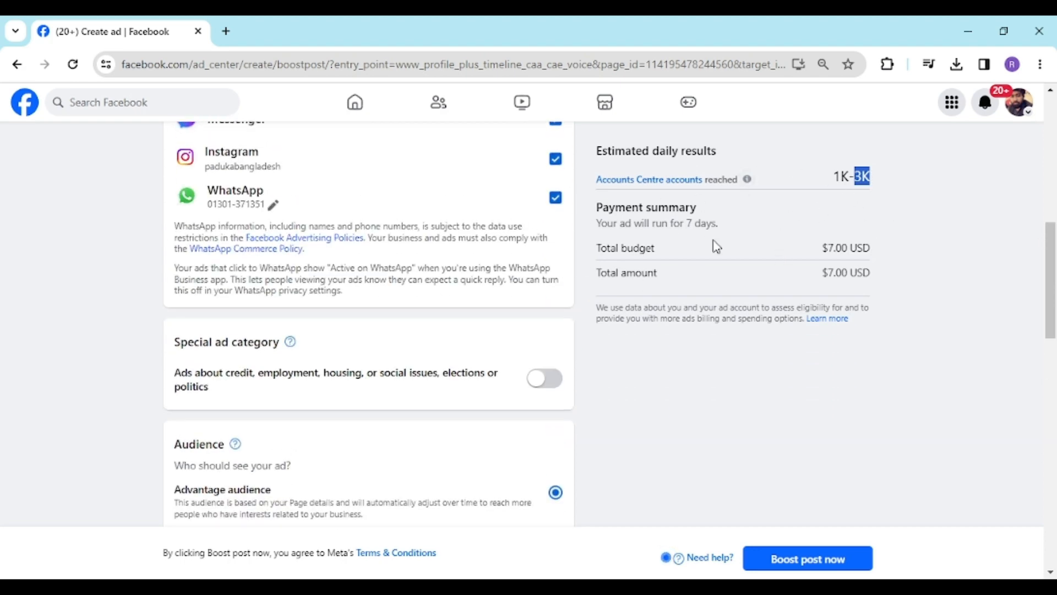
scroll(726, 253, up, 2)
scroll(735, 256, up, 5)
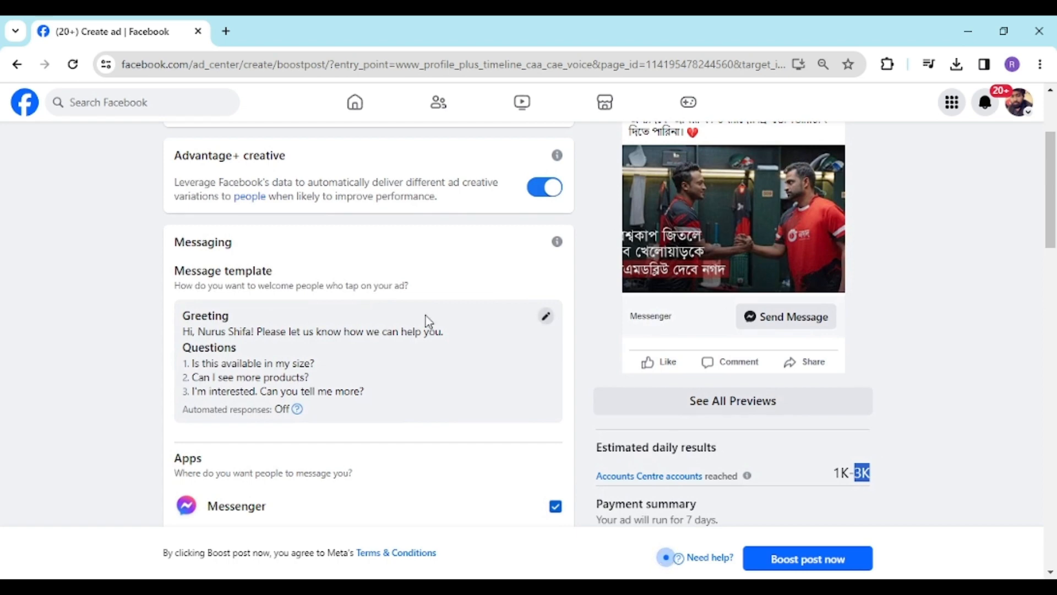
scroll(407, 316, up, 3)
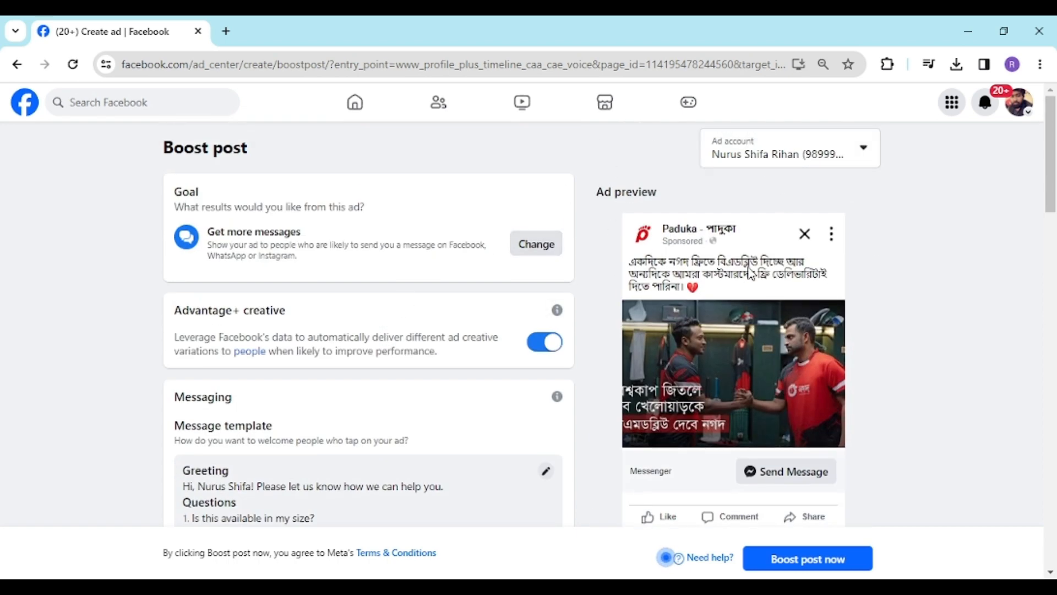
scroll(750, 275, down, 3)
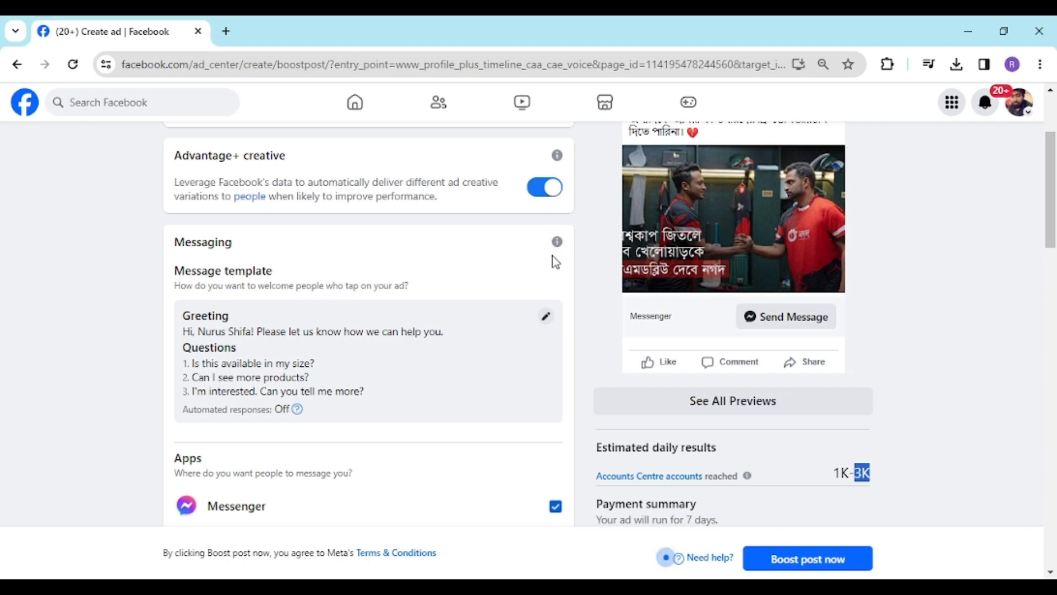
scroll(553, 263, down, 1)
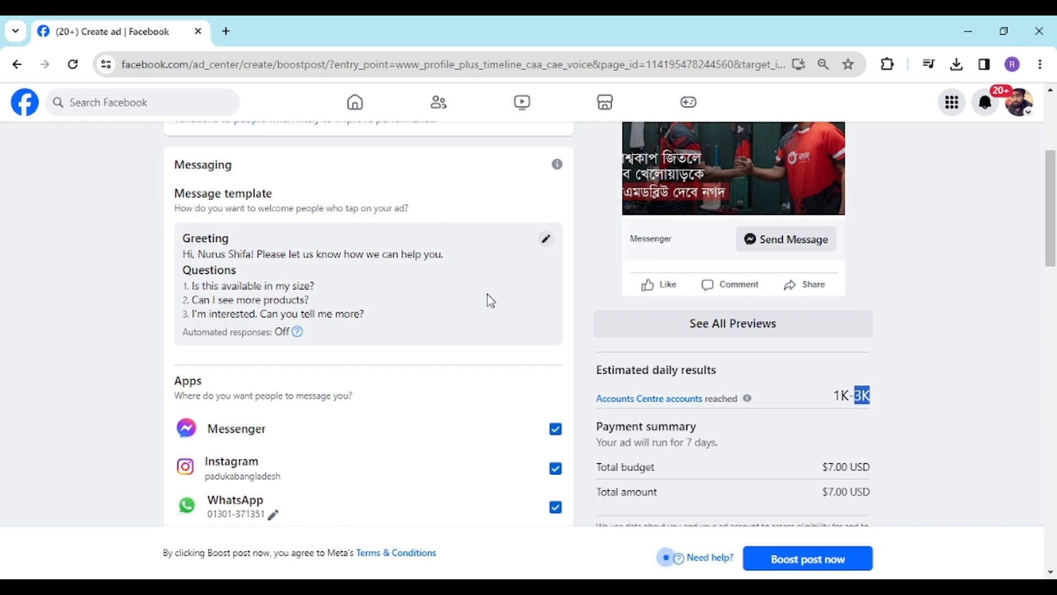
click(512, 585)
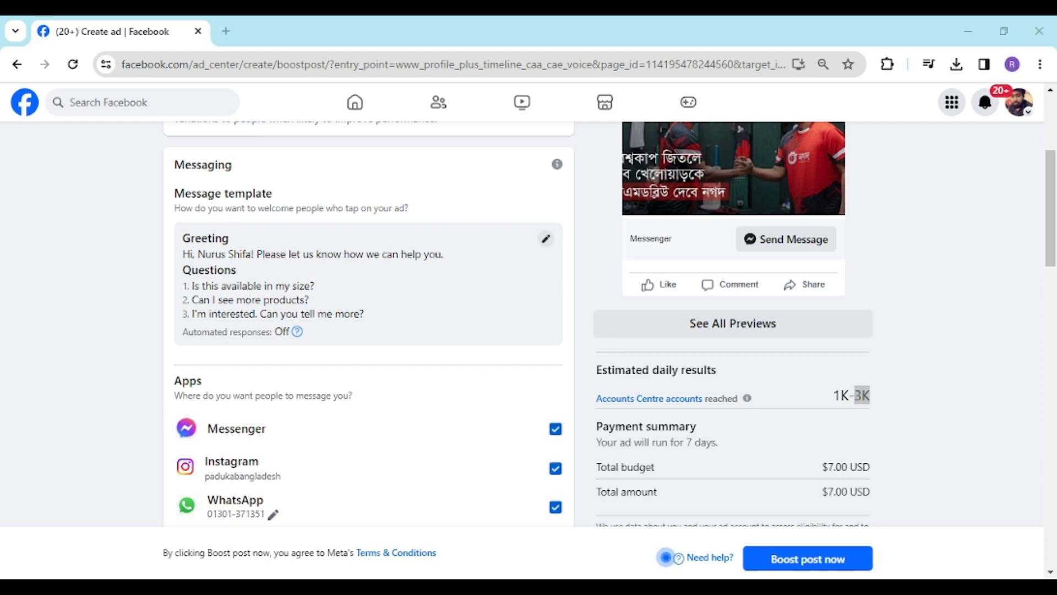